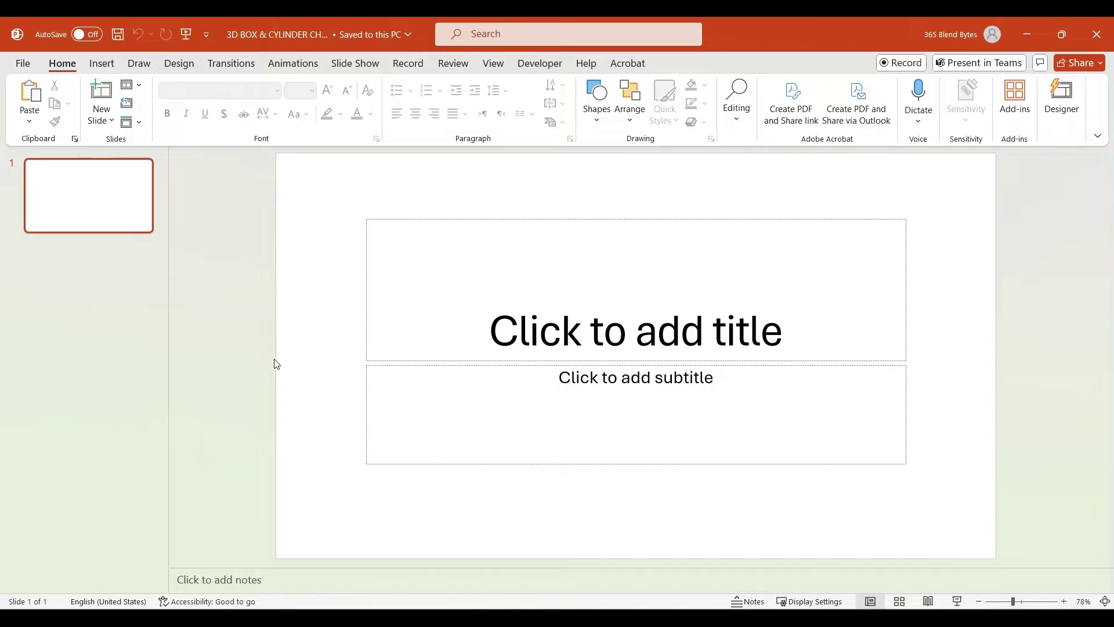
Delete the title and subtitle placeholders from the slide.
left_click(377, 221)
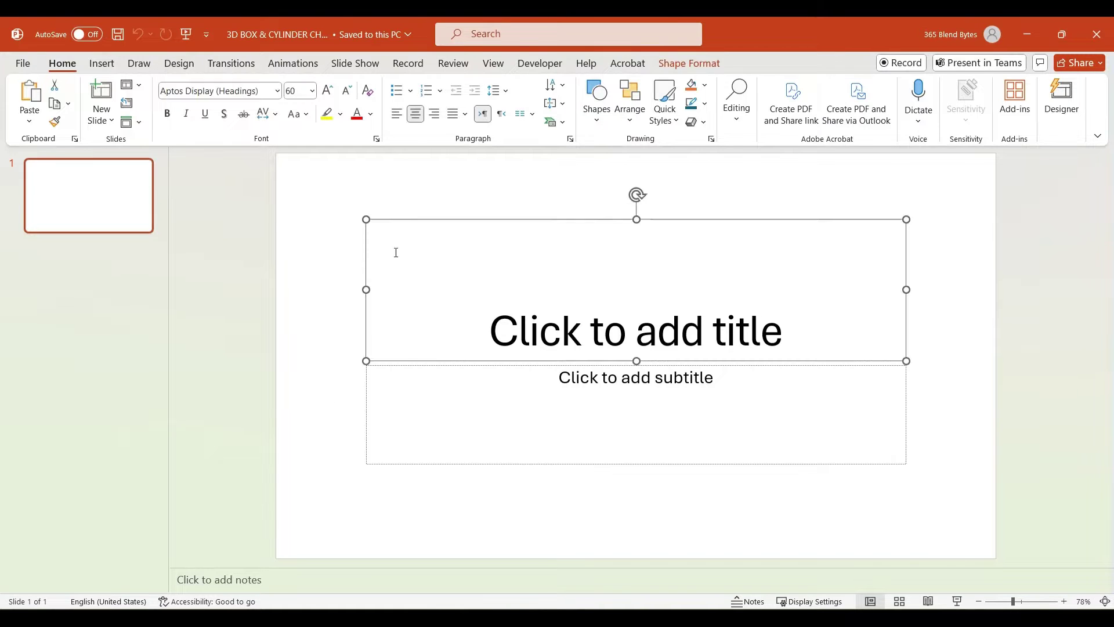
left_click(417, 405, "shift")
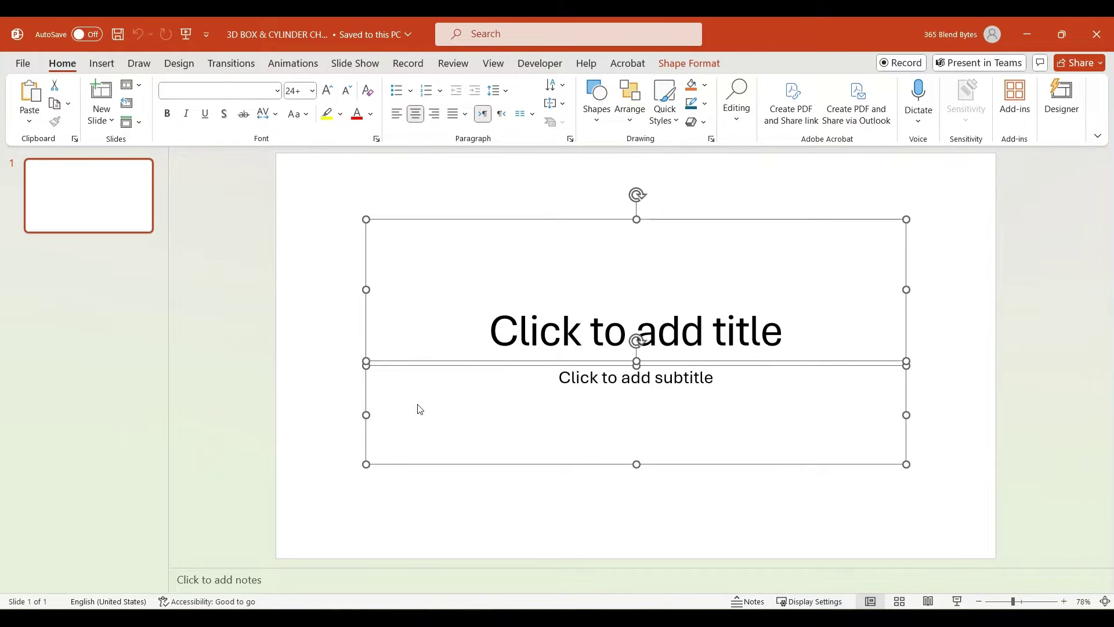
key("Delete")
Collapse the Thumbnails pane and apply the Wisp theme to the presentation.
left_click_drag(157, 272, 5, 295)
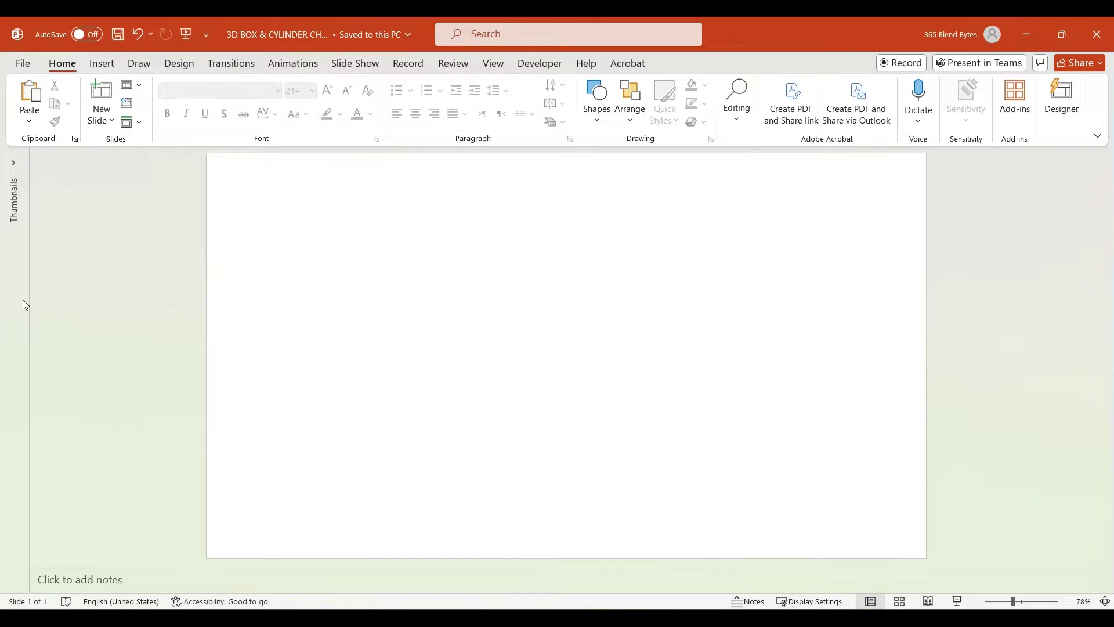
left_click(178, 65)
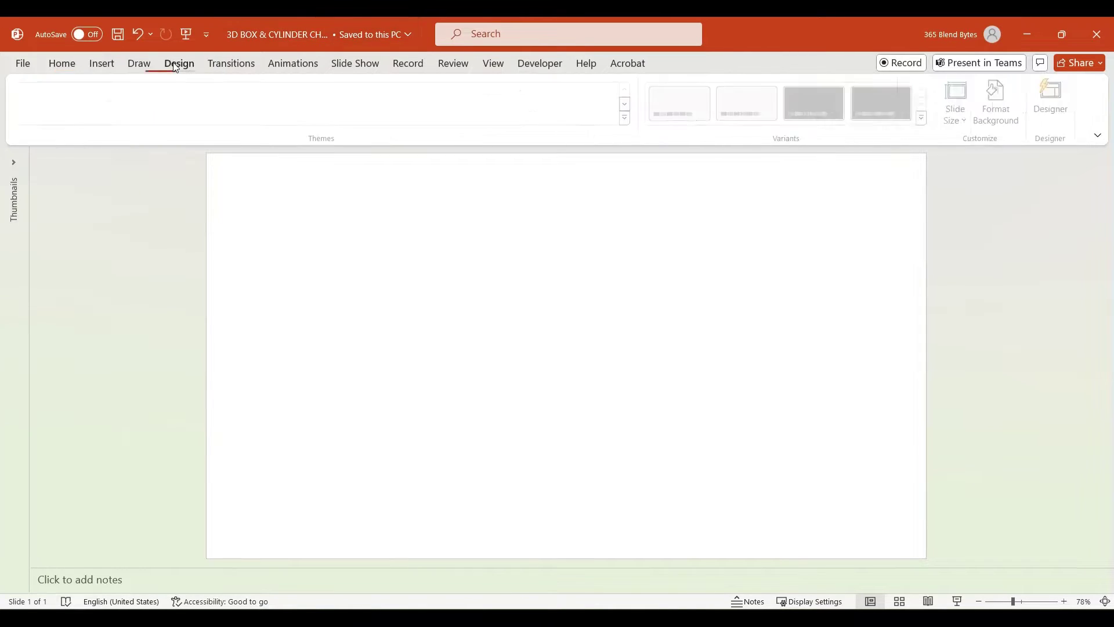
left_click(628, 119)
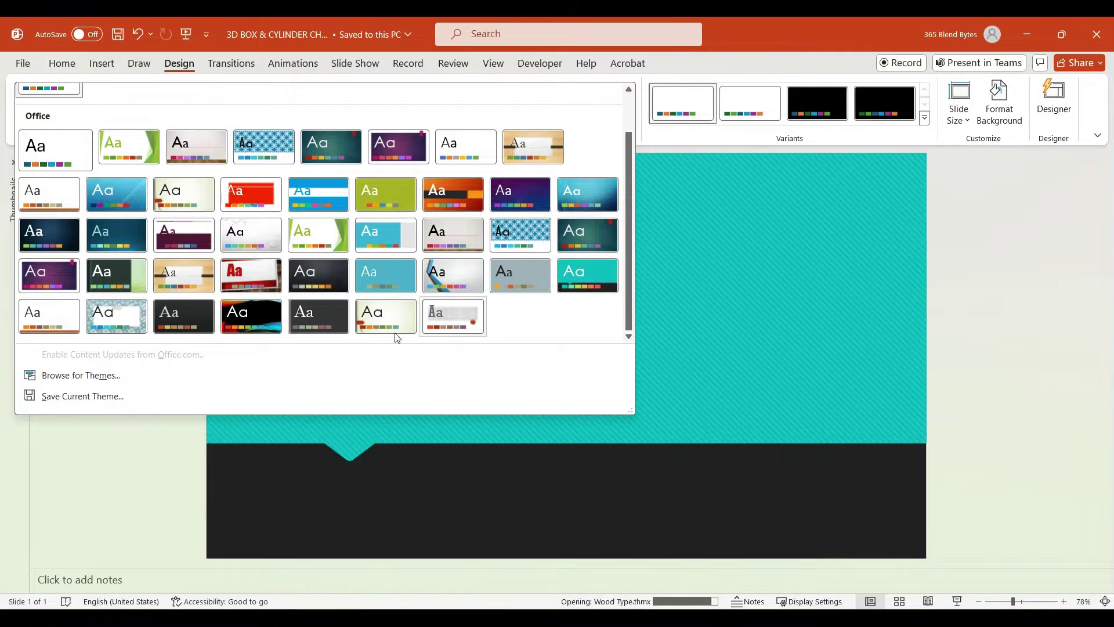
left_click(388, 318)
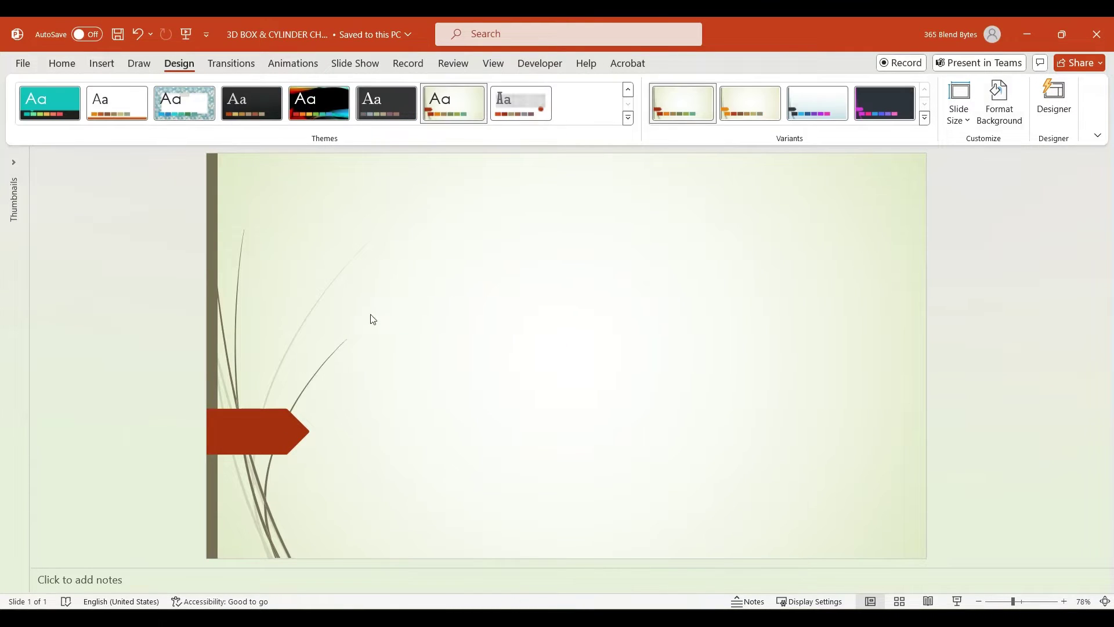
In Format Background, shift the outer gradient stop inward and add a new end stop.
left_click(997, 99)
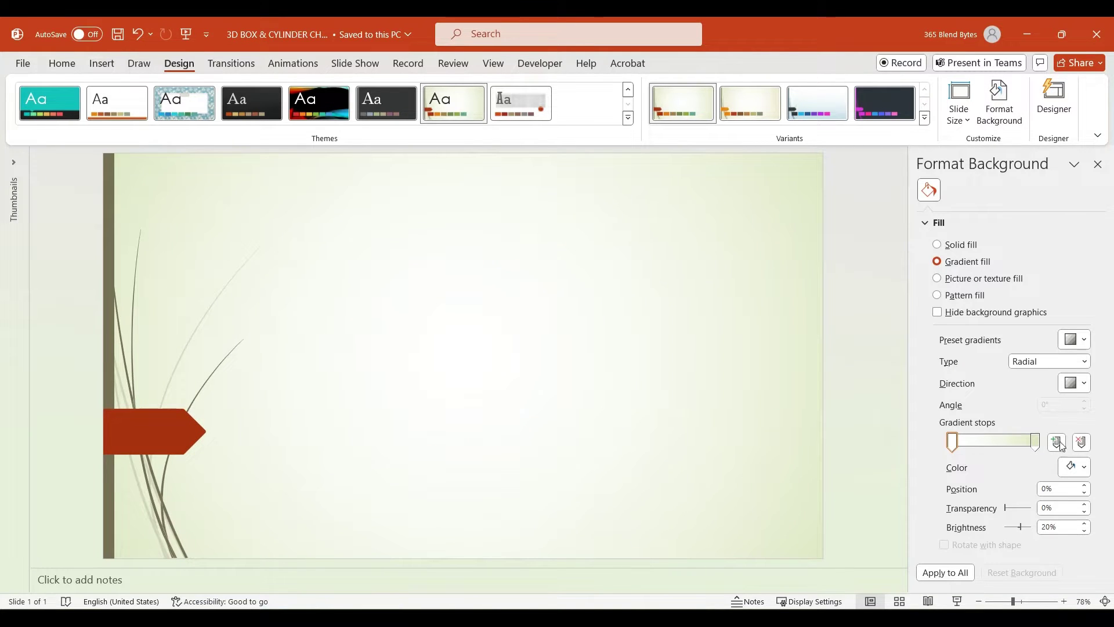
left_click_drag(1034, 443, 1002, 447)
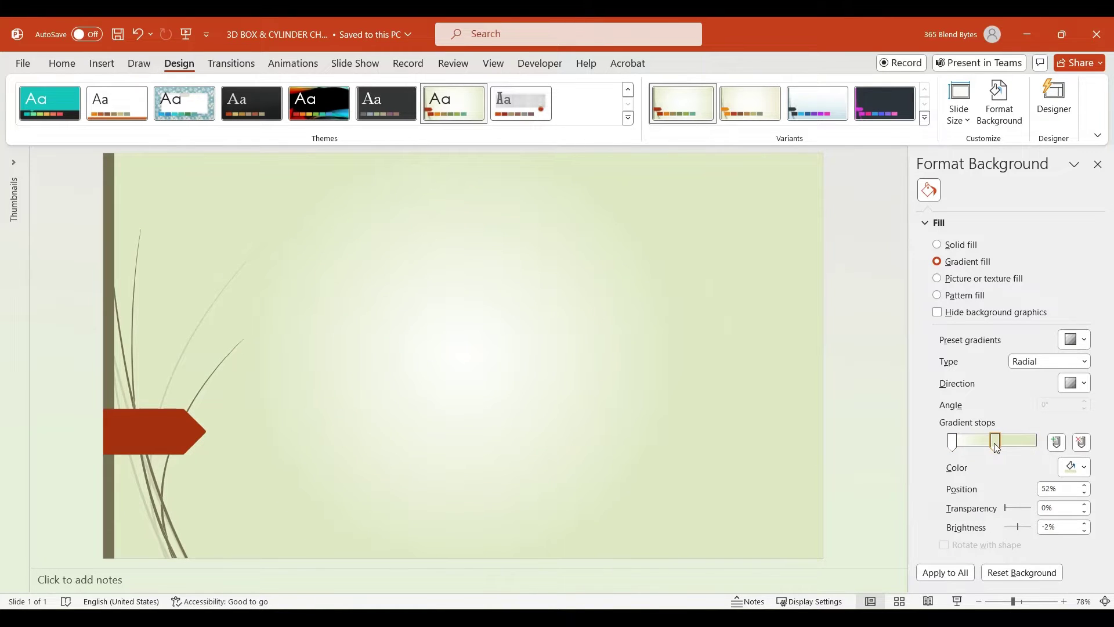
left_click(1056, 442)
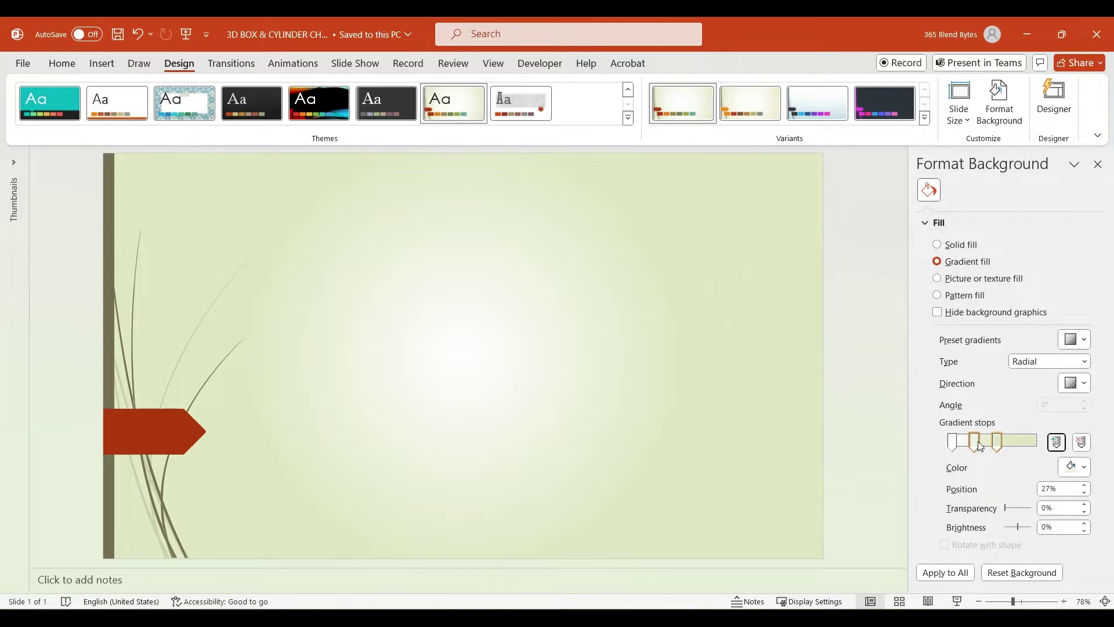
left_click_drag(977, 443, 1039, 450)
Colour the end gradient stop light pink (#FF9797) using a custom colour.
left_click(1073, 466)
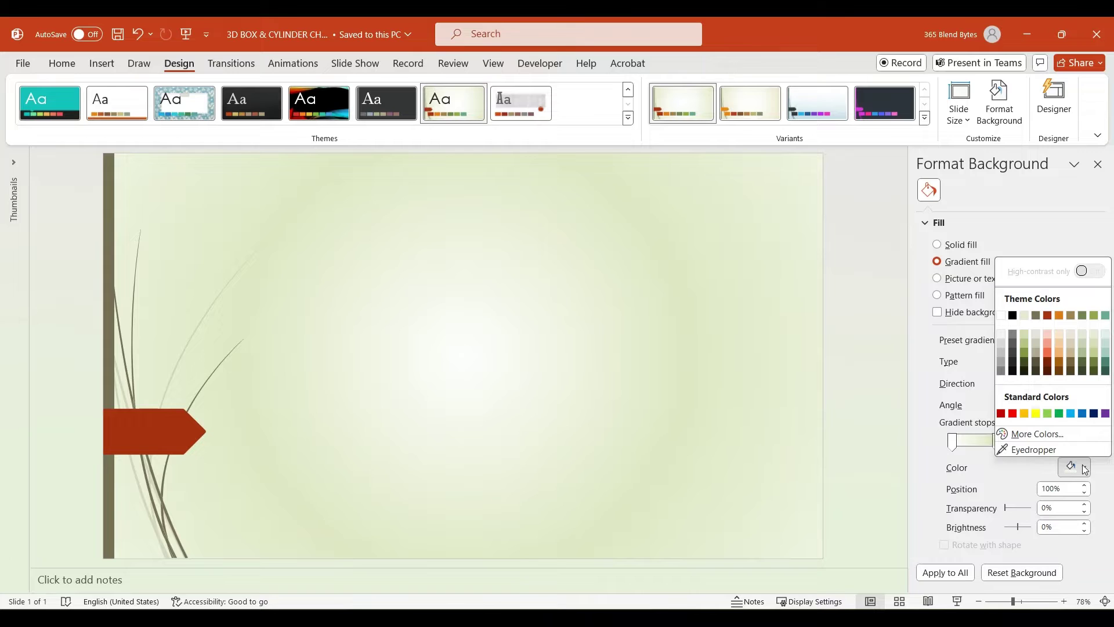
left_click(1002, 414)
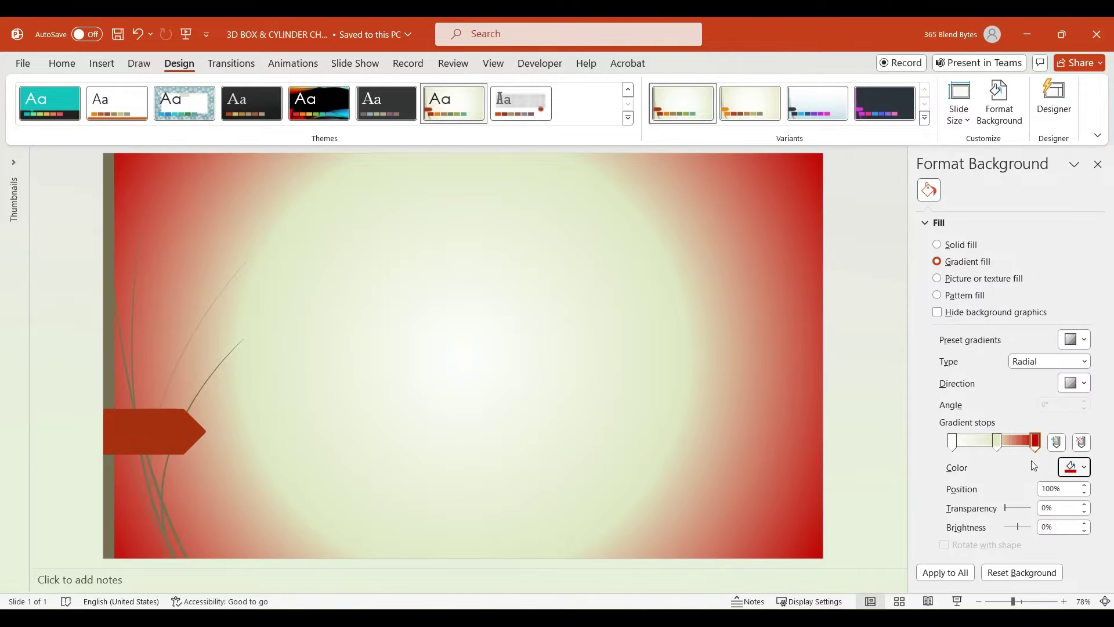
left_click(1084, 467)
left_click(1044, 434)
left_click_drag(585, 281, 585, 246)
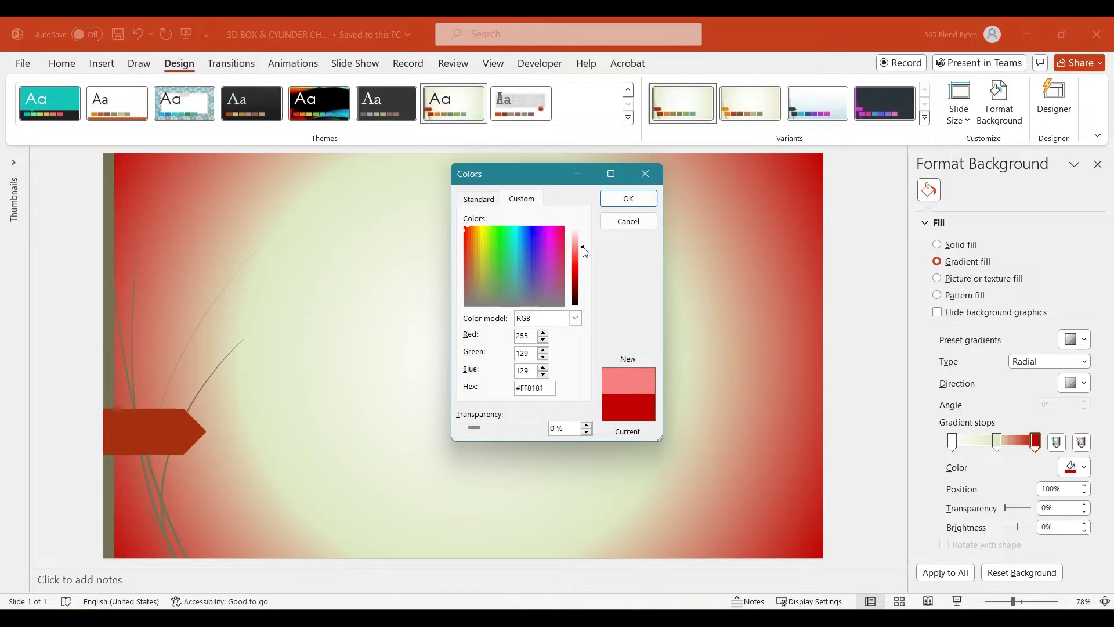
left_click(610, 200)
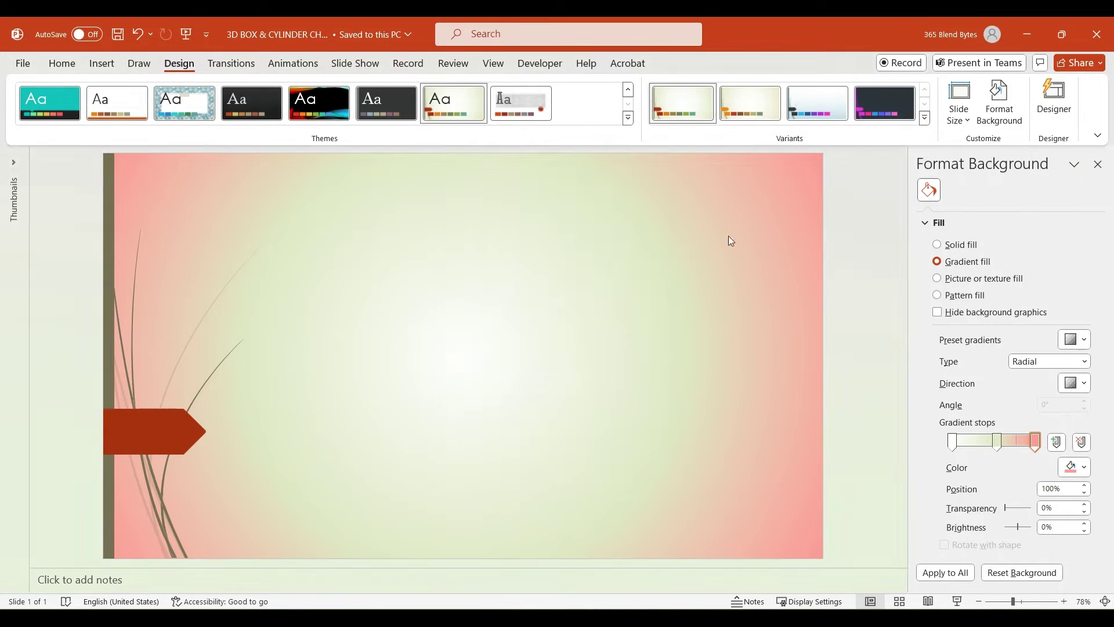
Make the gradient Linear with a 90° angle.
left_click(1082, 361)
left_click(1027, 374)
left_click(1084, 403)
left_click(1085, 403)
left_click(1084, 403)
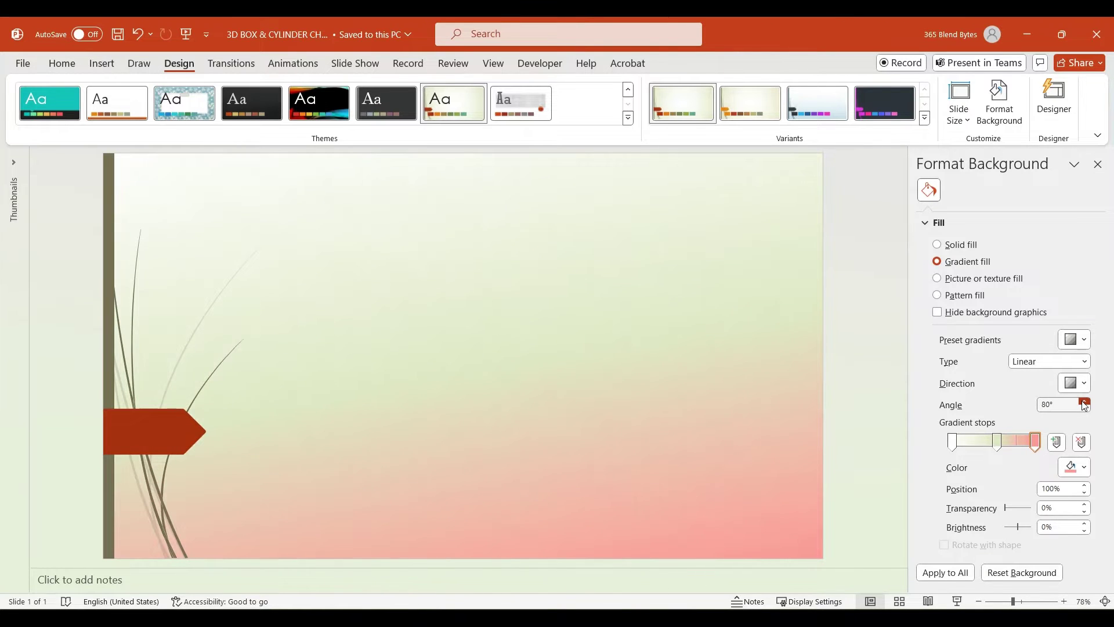
left_click(1084, 402)
left_click(952, 441)
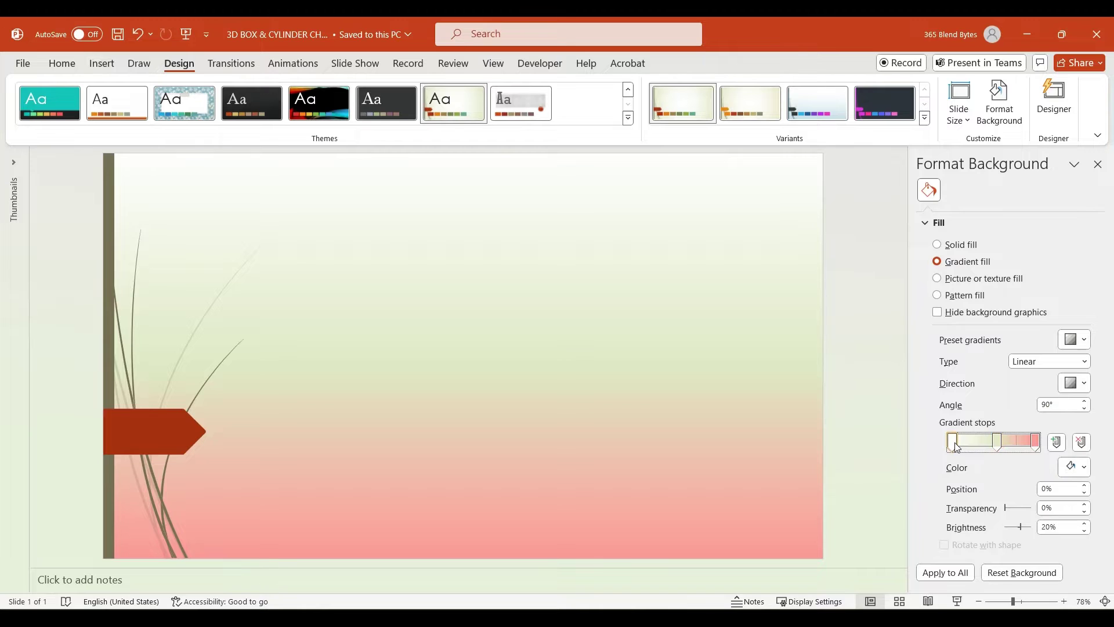
Colour the left gradient stop grey and the middle stop a light cream.
left_click(1085, 467)
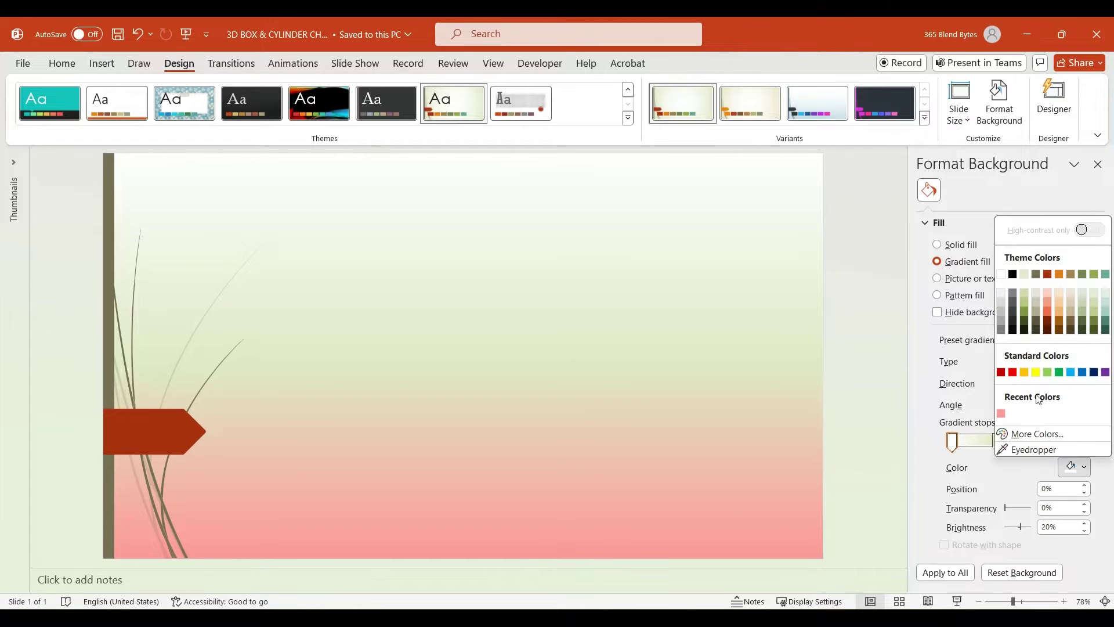
left_click(1013, 291)
left_click(997, 440)
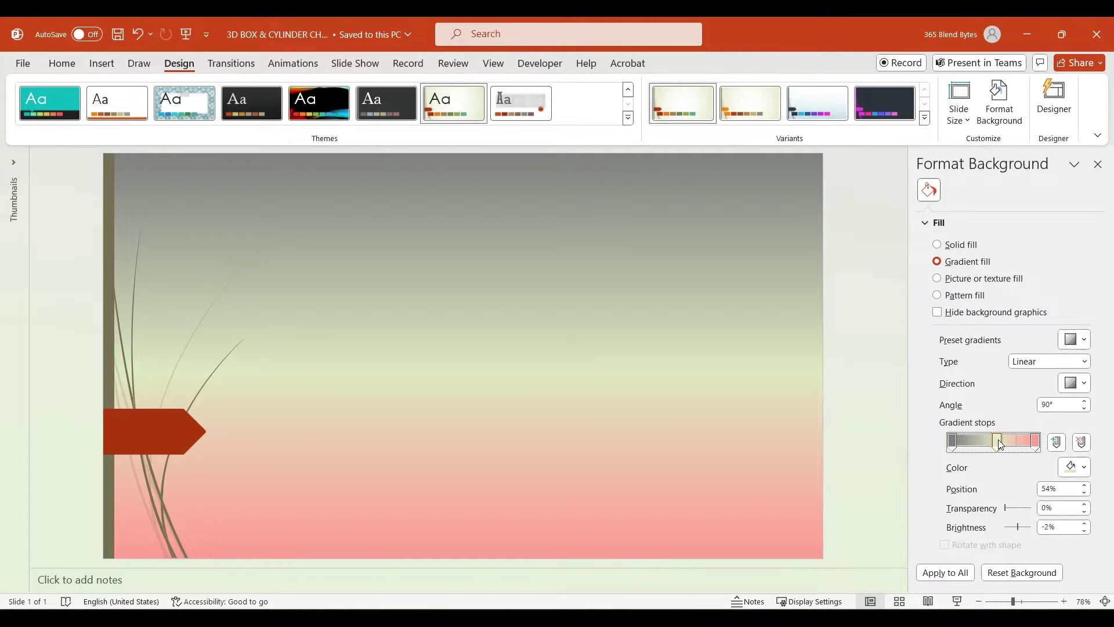
left_click(1085, 467)
left_click(1026, 373)
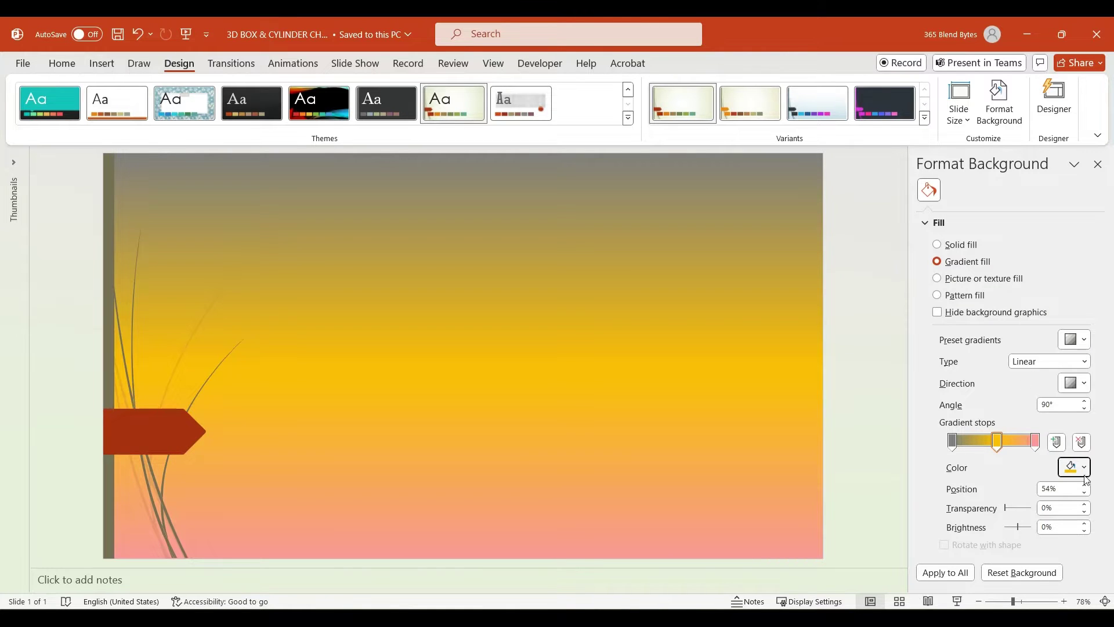
left_click(1085, 467)
left_click(1025, 434)
left_click_drag(582, 267, 584, 240)
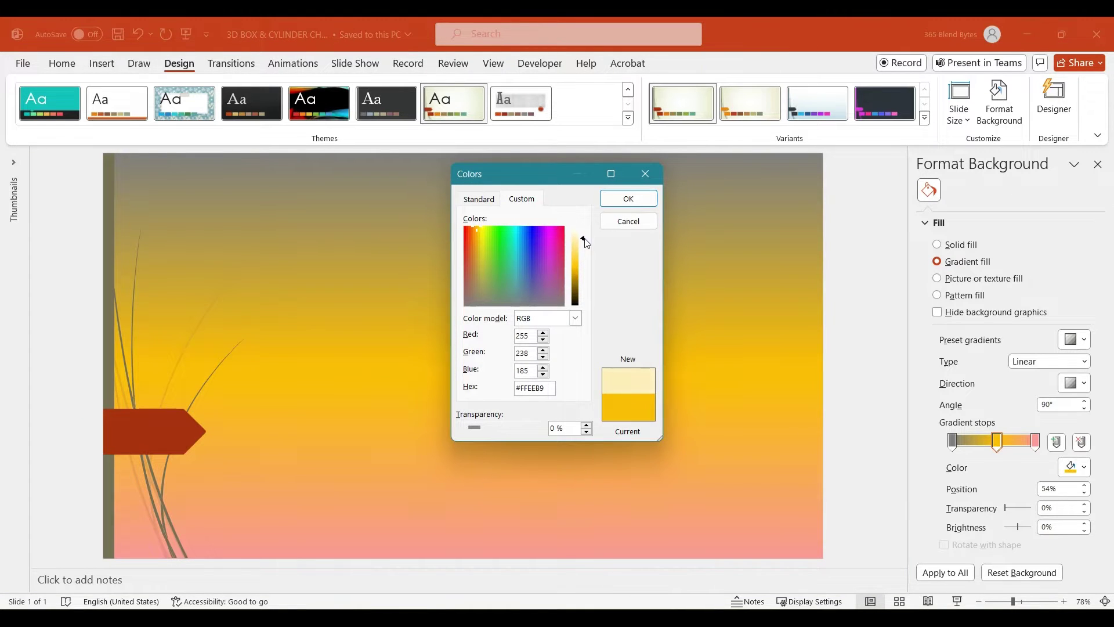
left_click(622, 198)
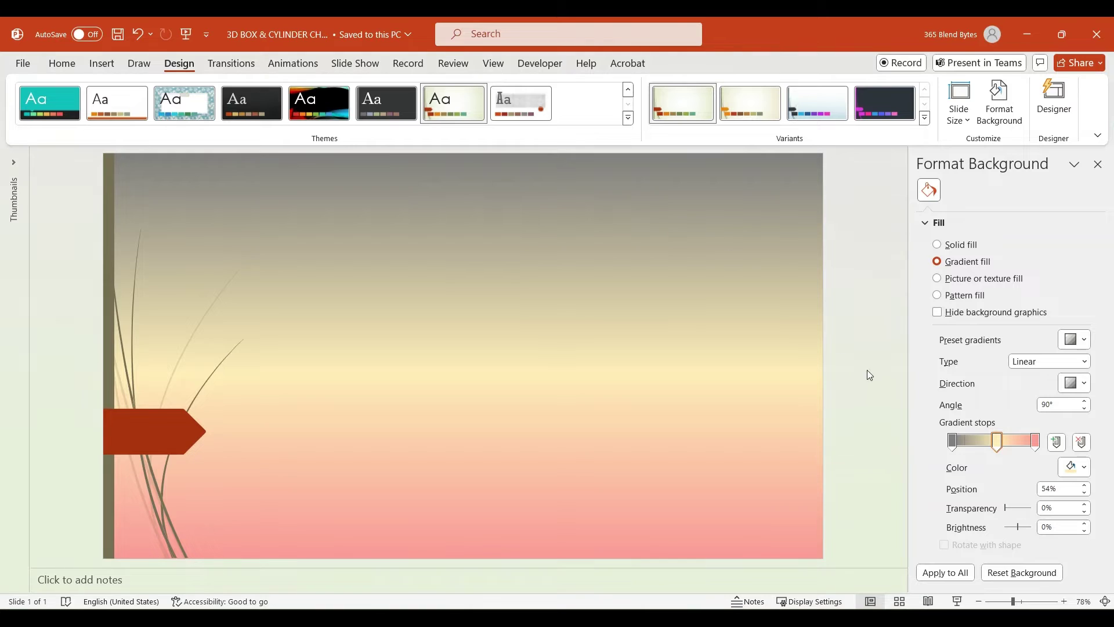
Add a gradient stop near 38% and colour it pale mint green #D5FFE8.
left_click(1060, 445)
mouse_move(1016, 444)
left_mouse_down()
mouse_move(982, 446)
mouse_move(1019, 445)
left_mouse_up()
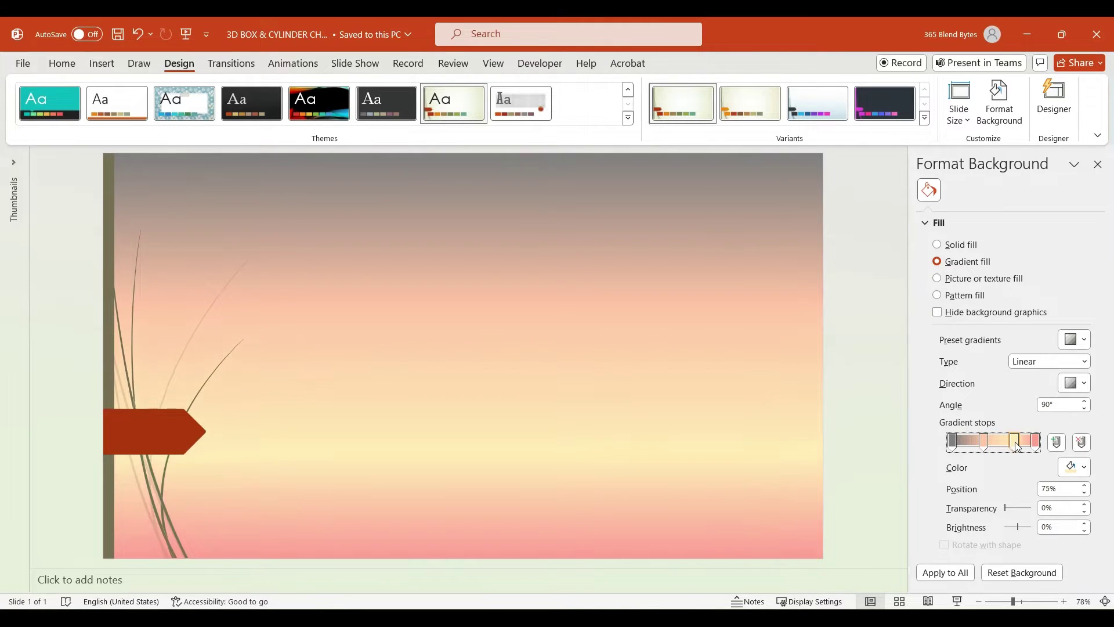
left_click(985, 445)
left_click(1074, 467)
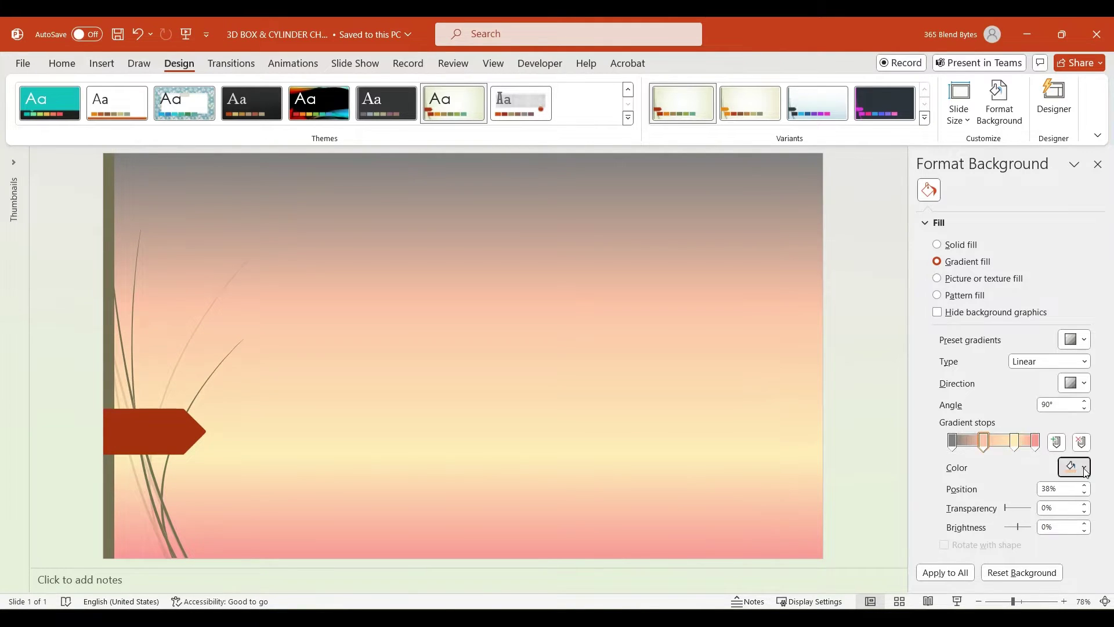
left_click(1059, 373)
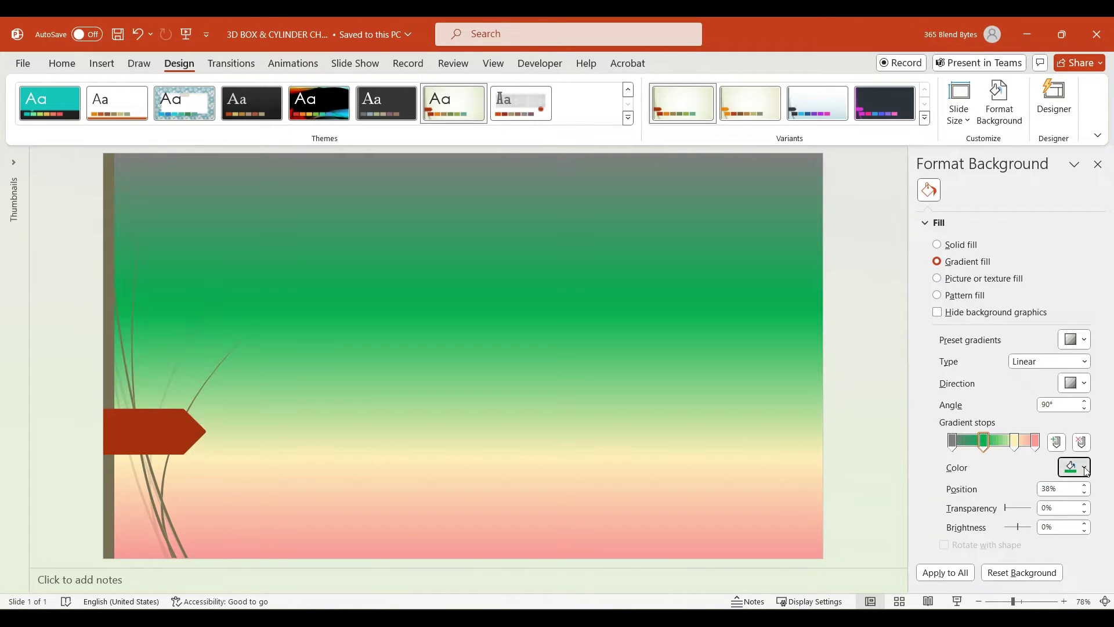
left_click(1074, 467)
left_click(1037, 435)
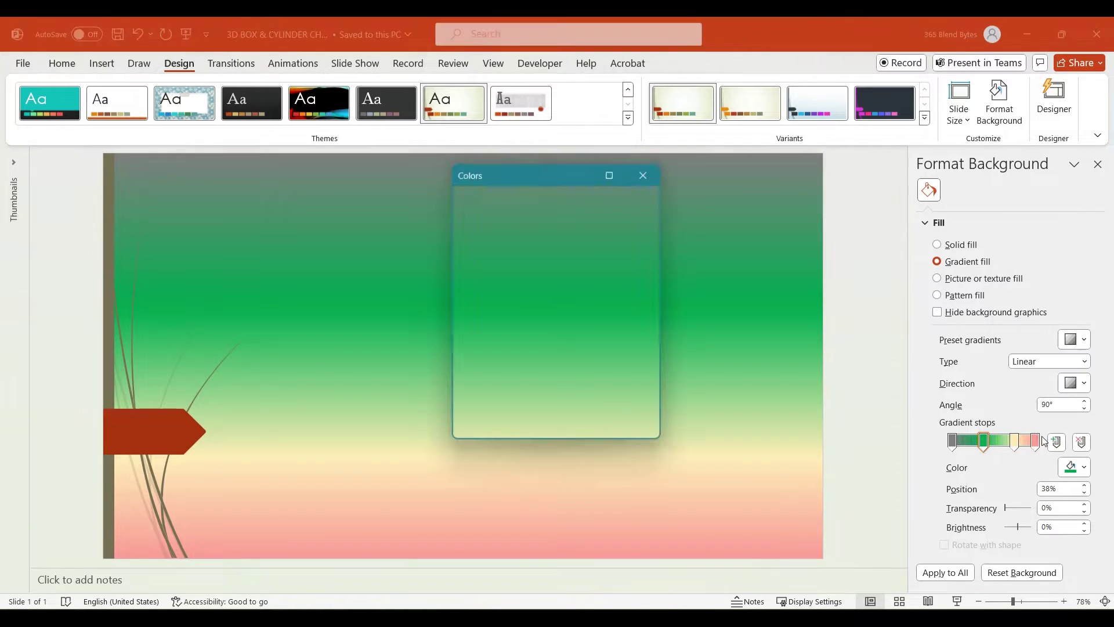
left_click_drag(582, 280, 586, 239)
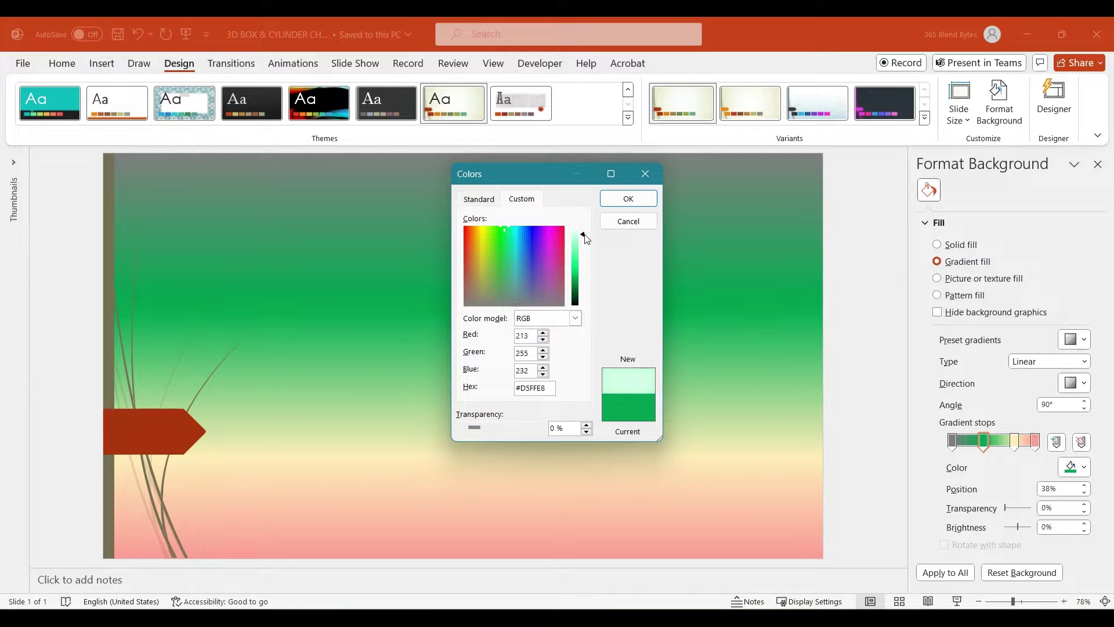
left_click(627, 198)
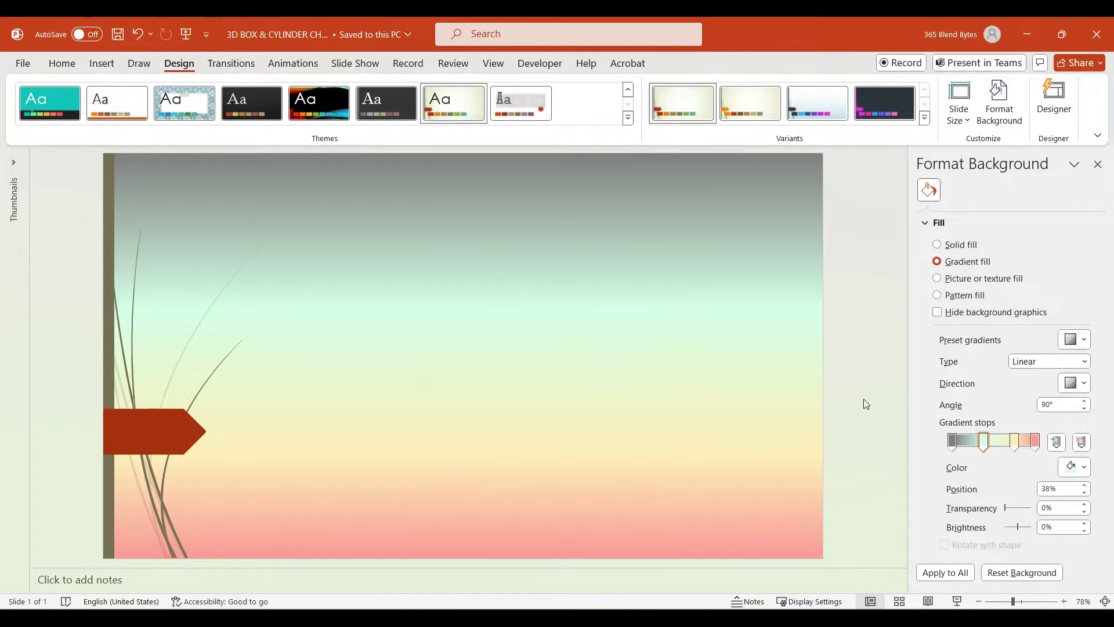
Insert a 3-D Stacked Column chart with the default sample data.
left_click(103, 64)
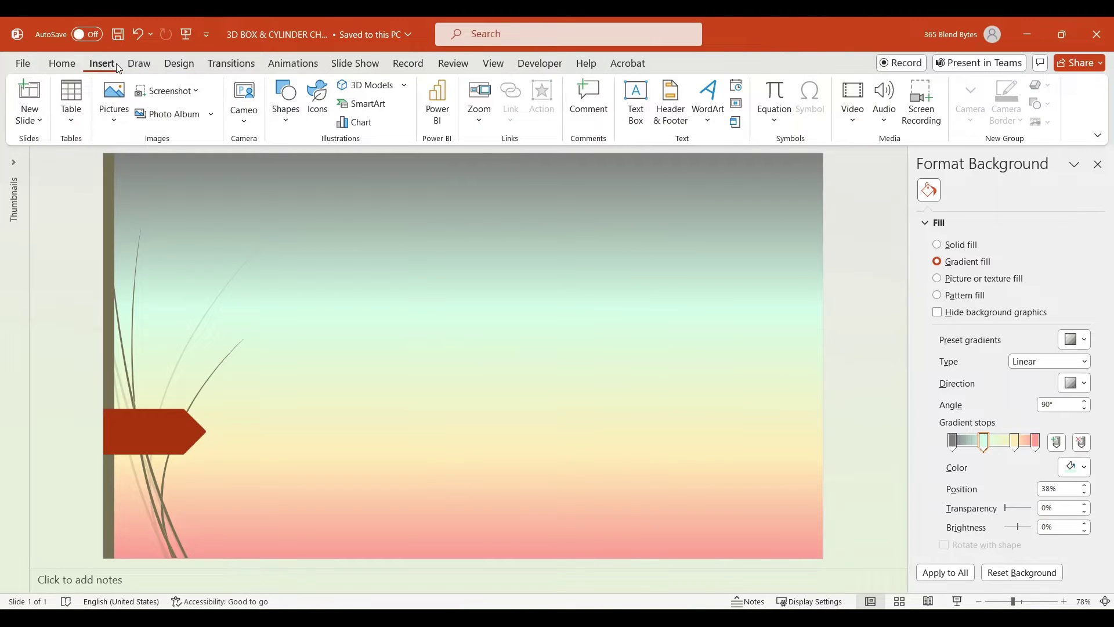
left_click(356, 122)
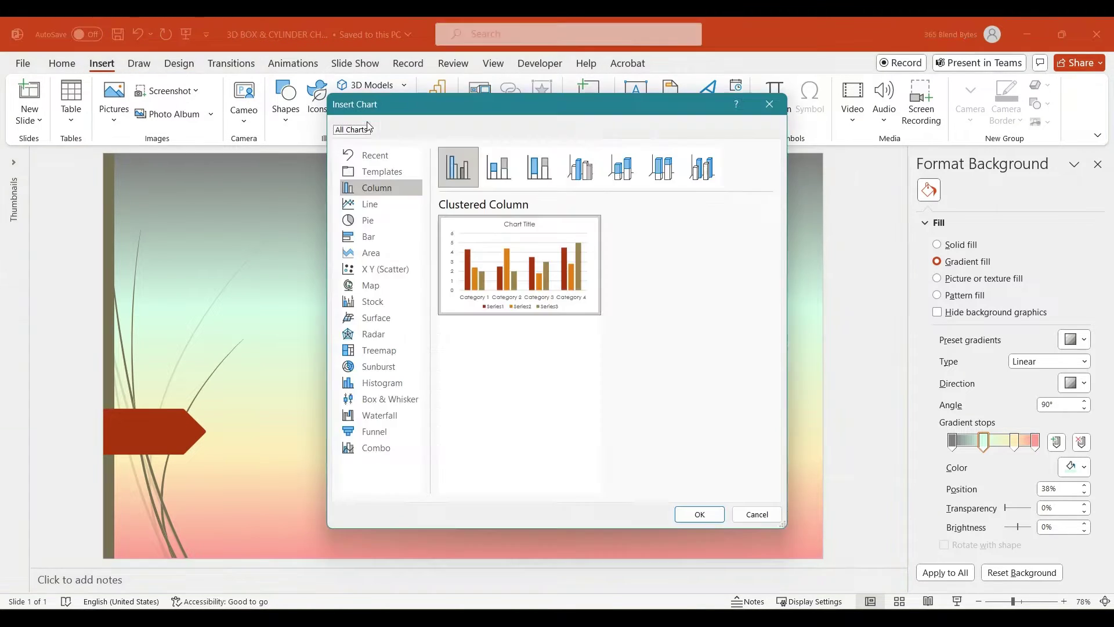
left_click(627, 175)
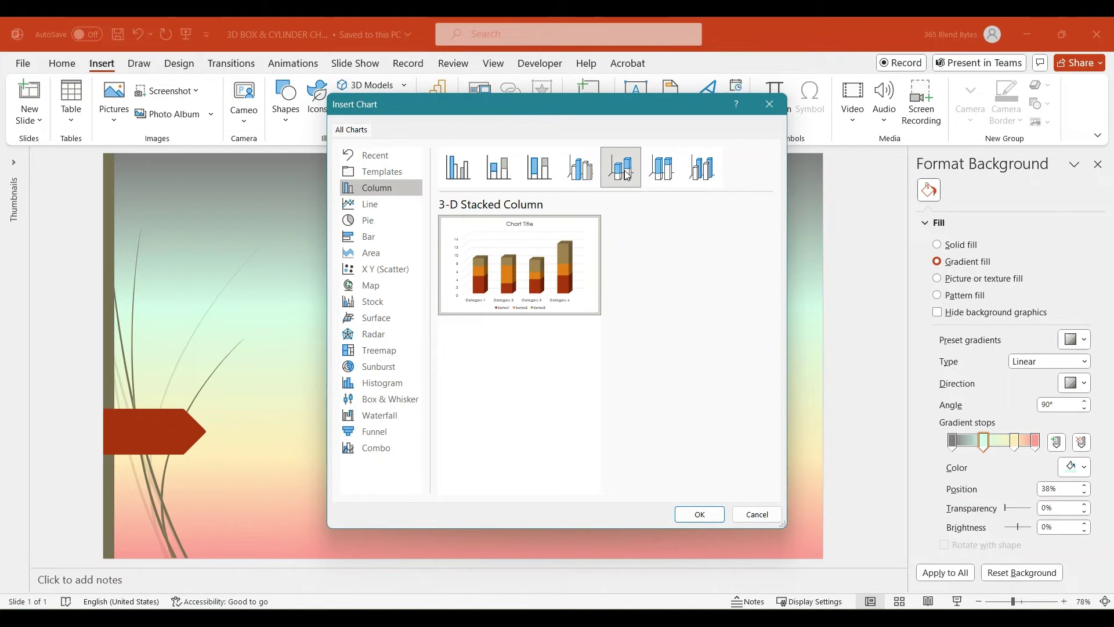
left_click(696, 516)
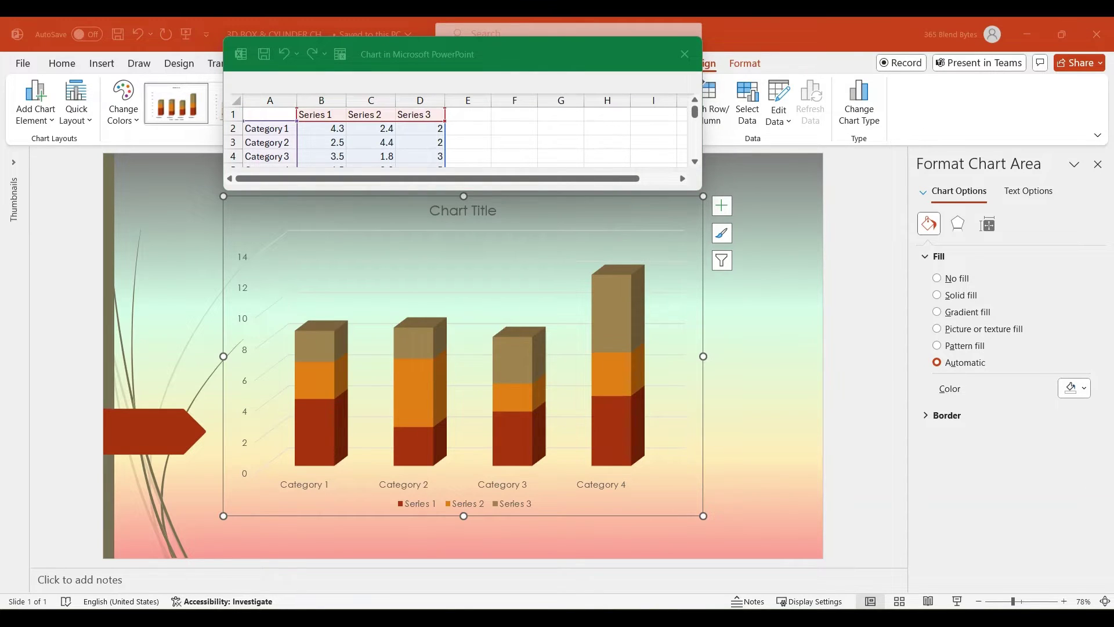
Paste the BASELINE LIMIT to CEILING LIMIT header row into A1 and auto-fit columns B–I.
left_click(274, 115)
right_click(275, 115)
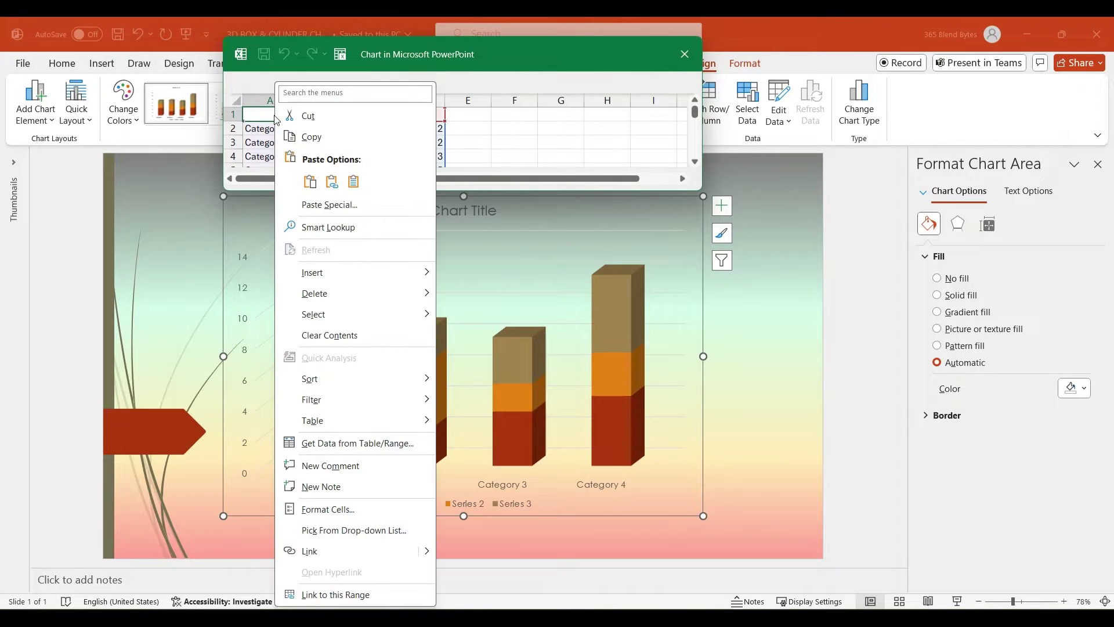
left_click(356, 180)
left_click_drag(356, 181, 945, 179)
left_click(676, 99)
double_click(675, 100)
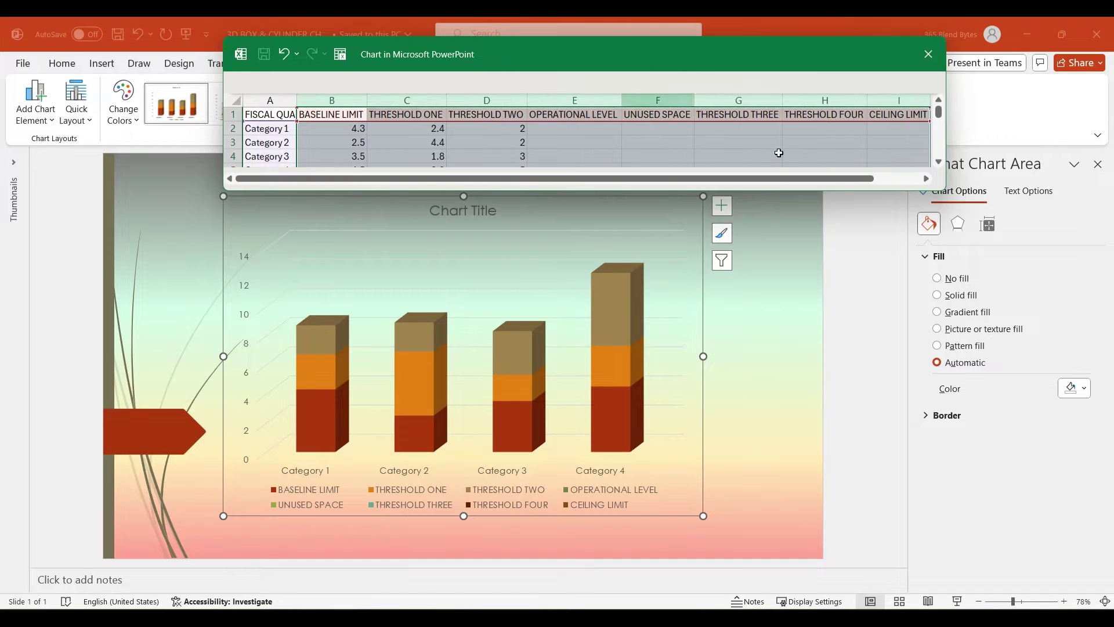
left_click_drag(949, 151, 1008, 150)
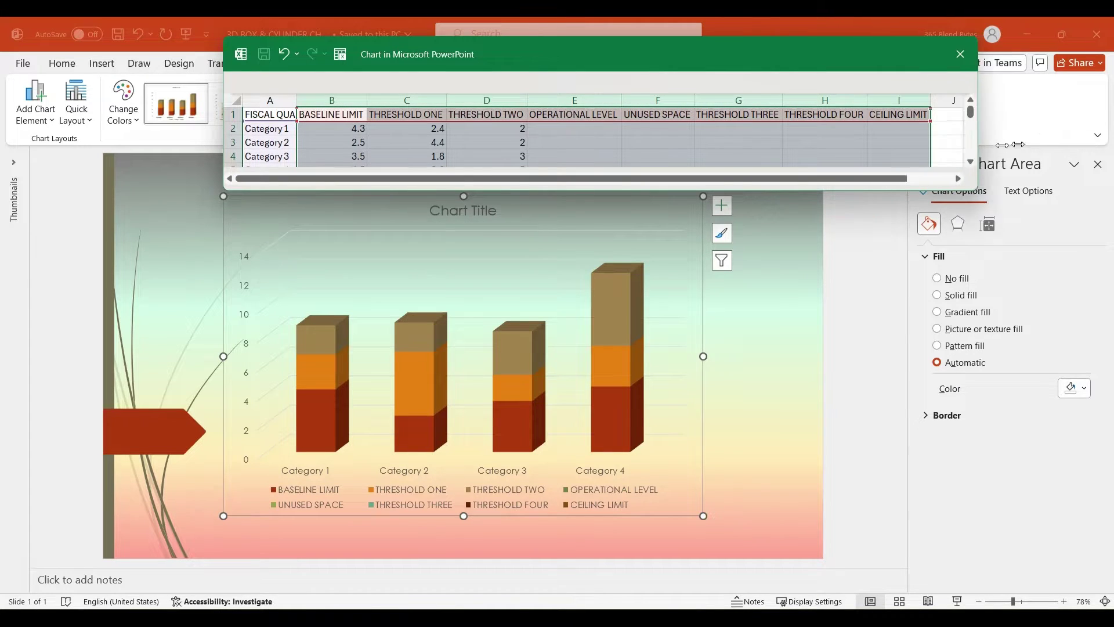
Clear A2:D5, paste Q1–Q4 into column A, and select value cells B2:I5.
left_click_drag(272, 129, 484, 166)
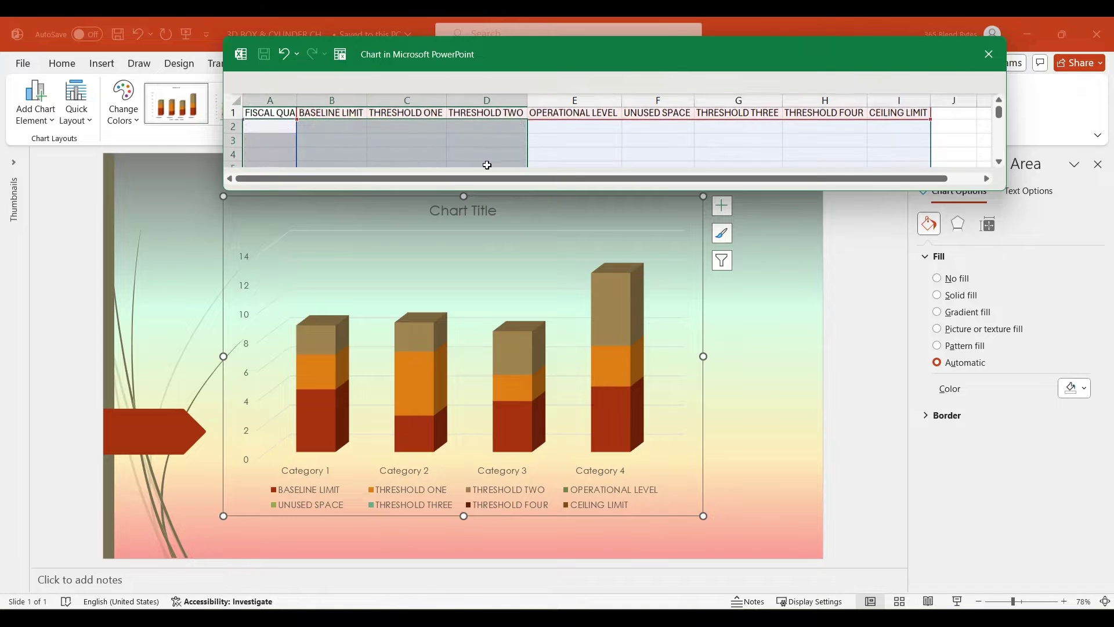
key("Delete")
left_click(270, 128)
right_click(274, 127)
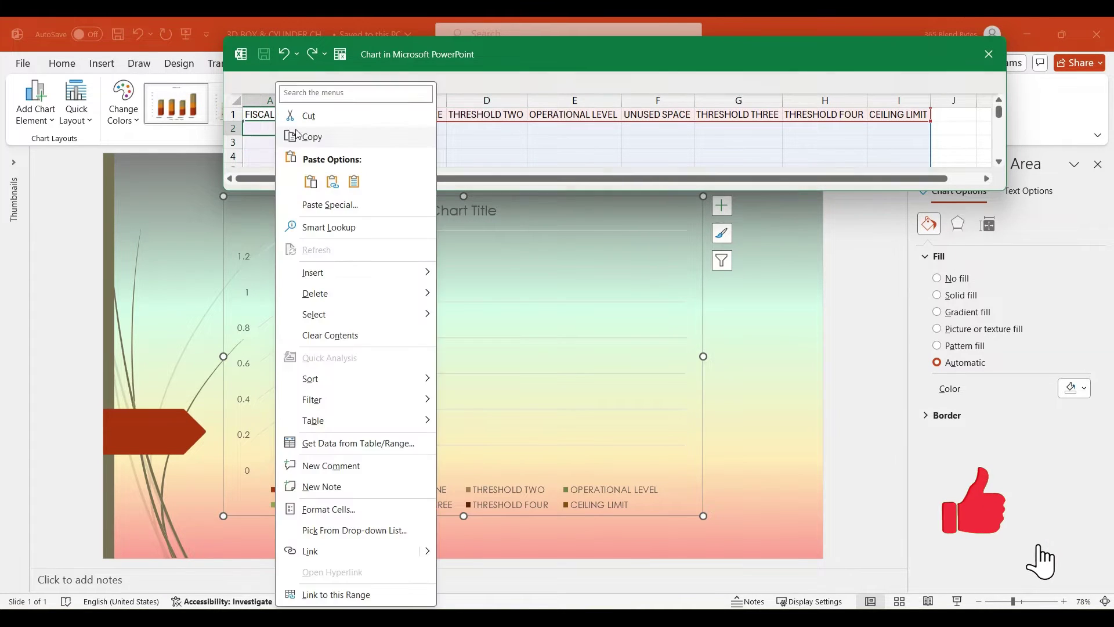
left_click(352, 182)
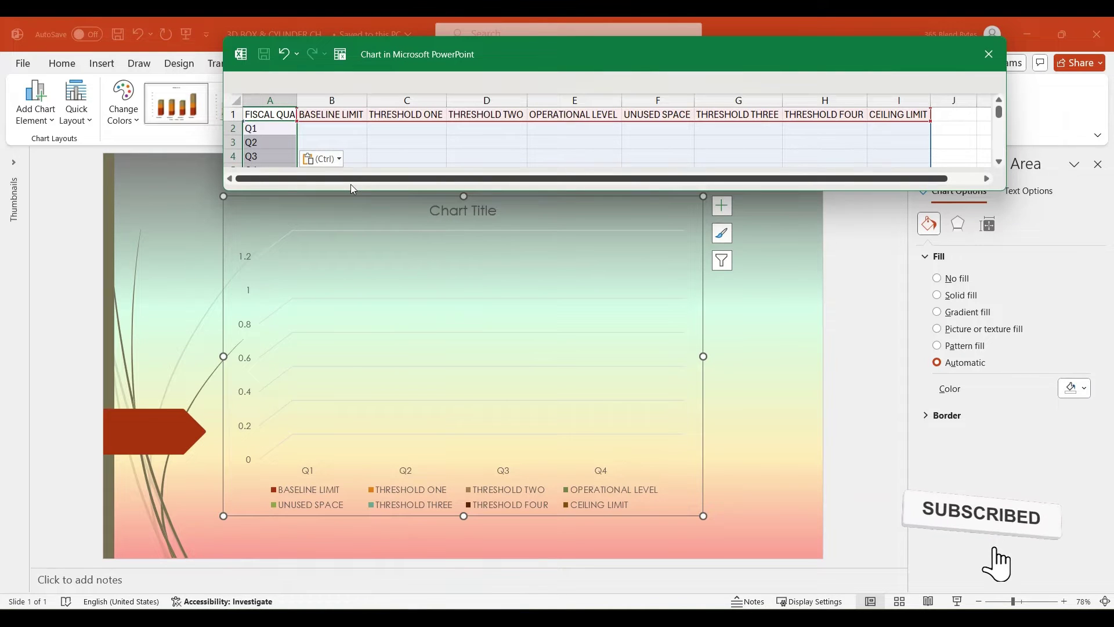
left_click_drag(363, 193, 364, 241)
left_click_drag(321, 130, 889, 171)
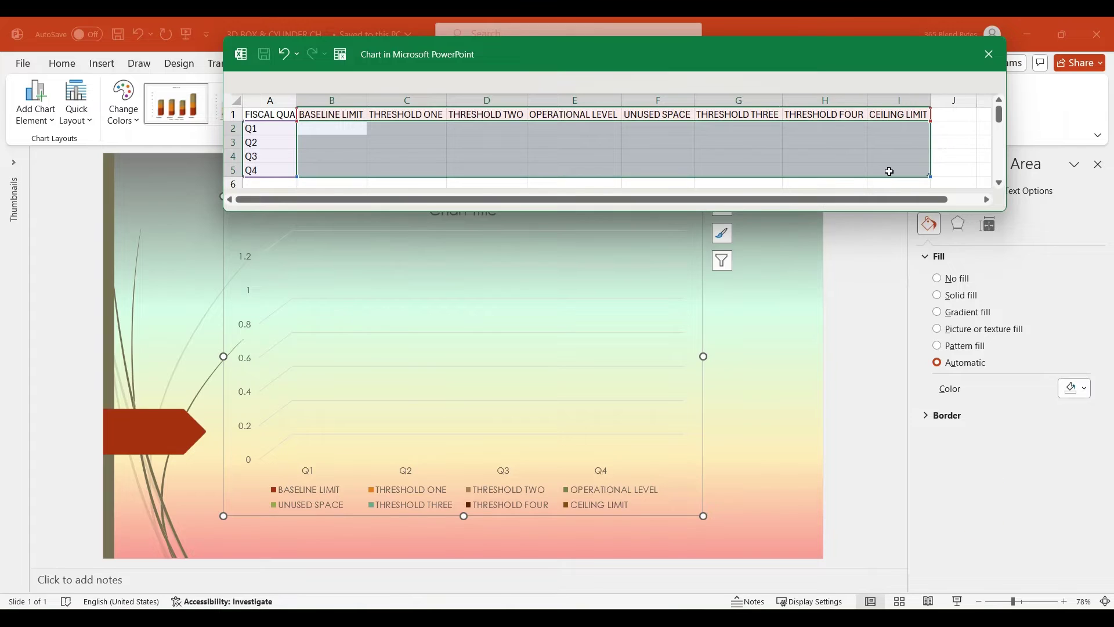
Format the value cells B2:I5 as Percentage.
right_click(674, 150)
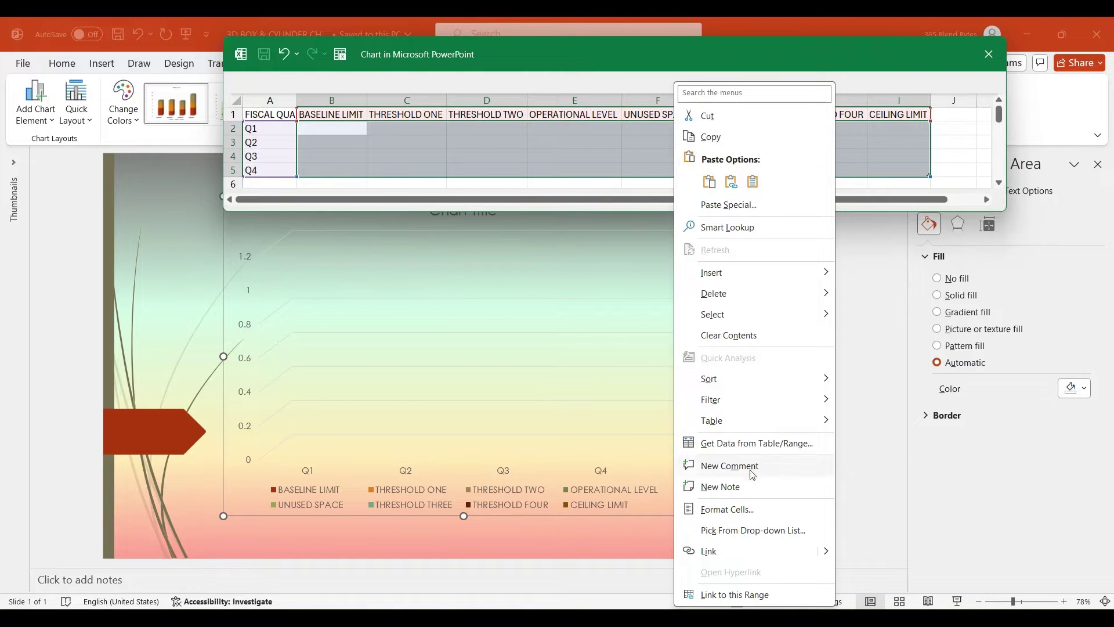
left_click(725, 510)
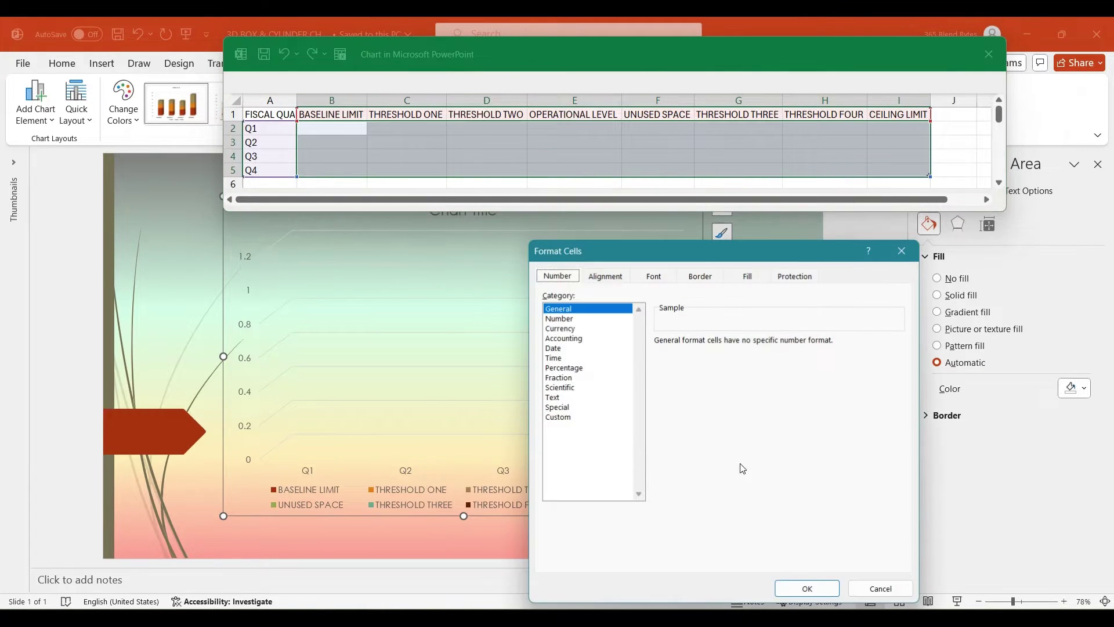
left_click(564, 368)
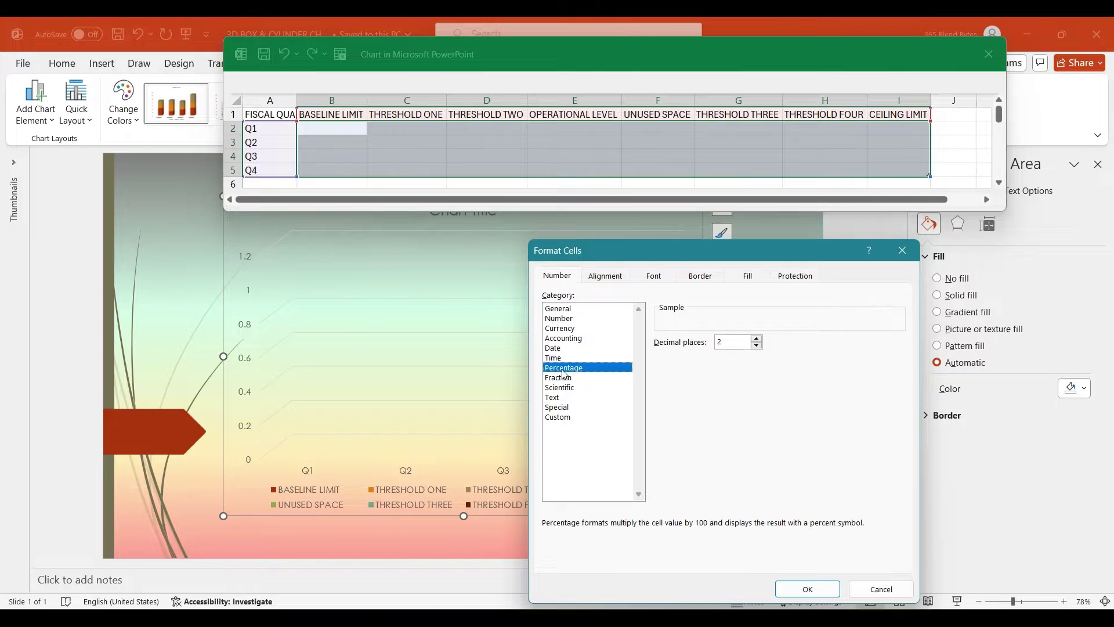
left_click(756, 346)
left_click(810, 587)
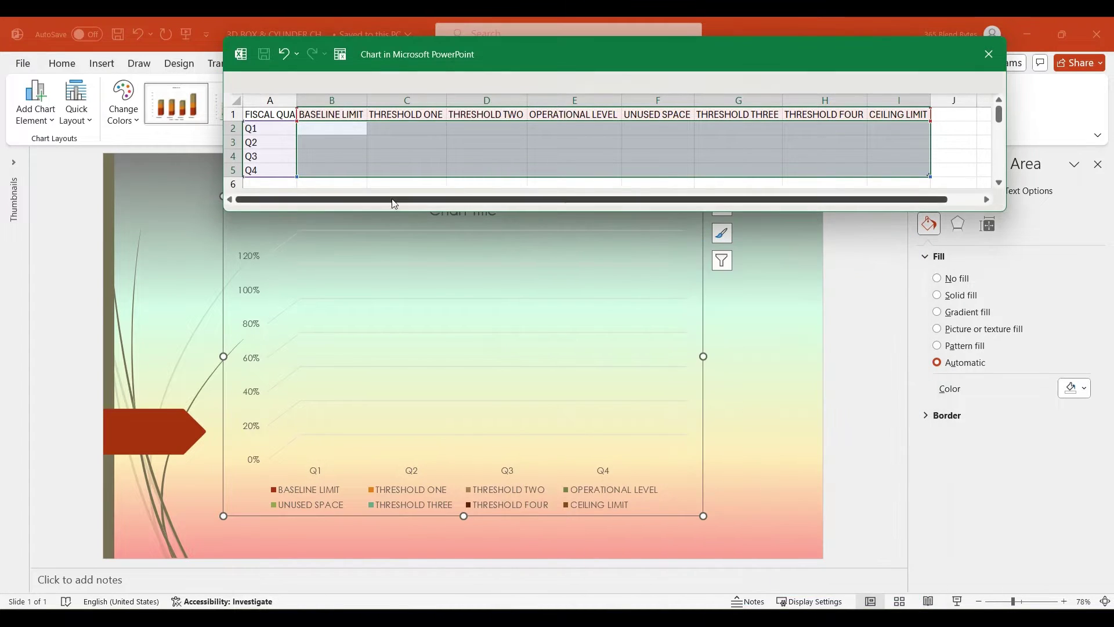
Enter Q1 values 20%, 5%, 2%, 60%, and =1-E2 for UNUSED SPACE.
left_click(324, 126)
type("20%")
key("Return")
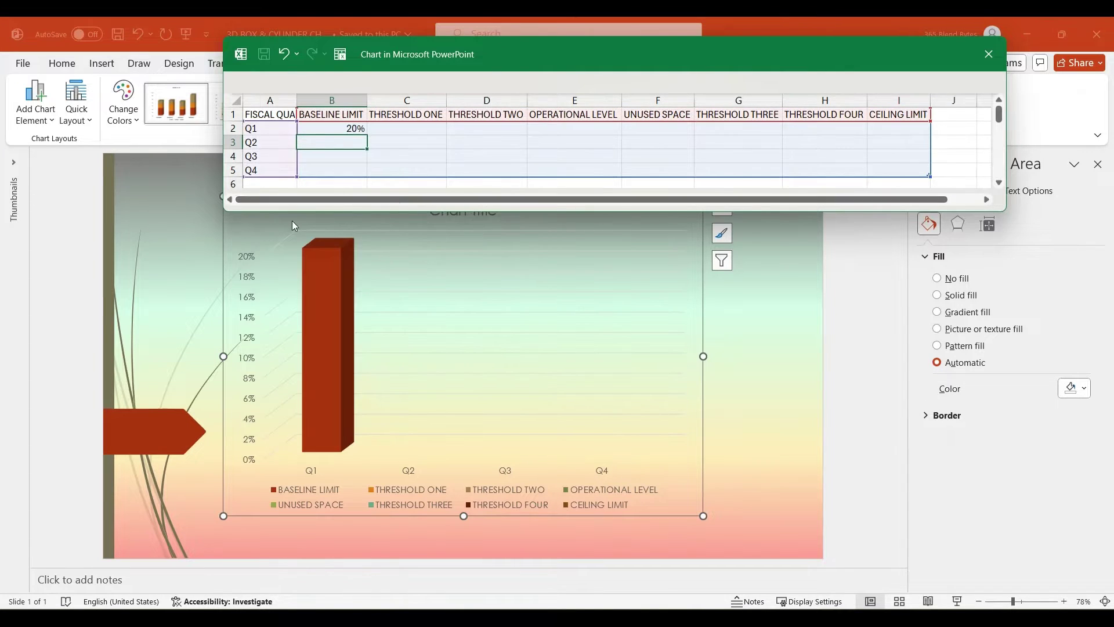
left_click(384, 129)
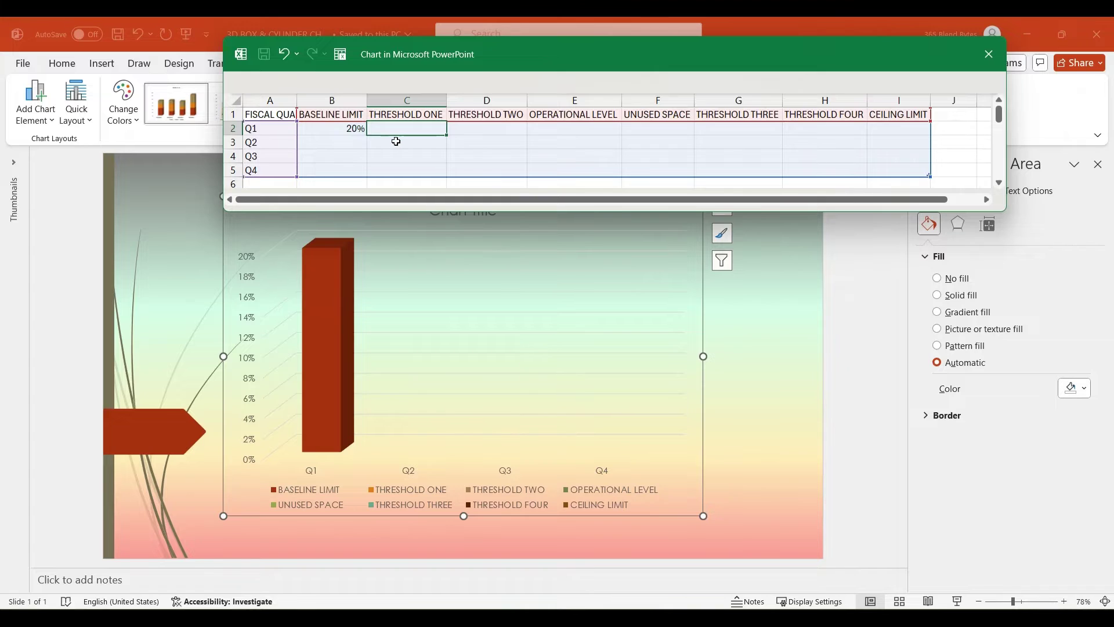
type("5%")
key("Tab")
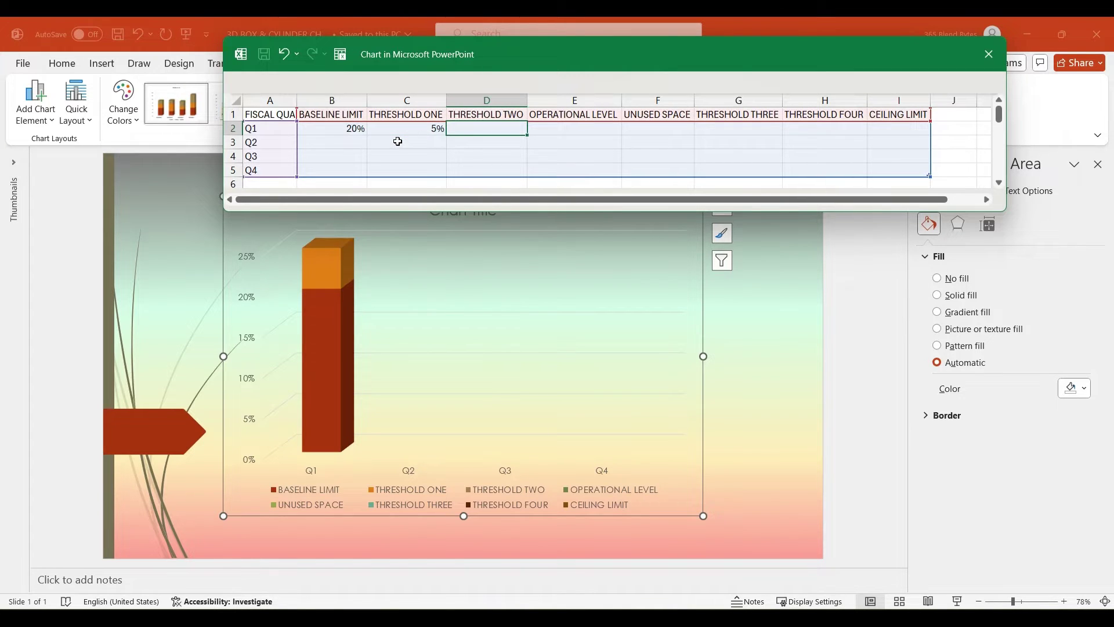
type("2%")
key("Tab")
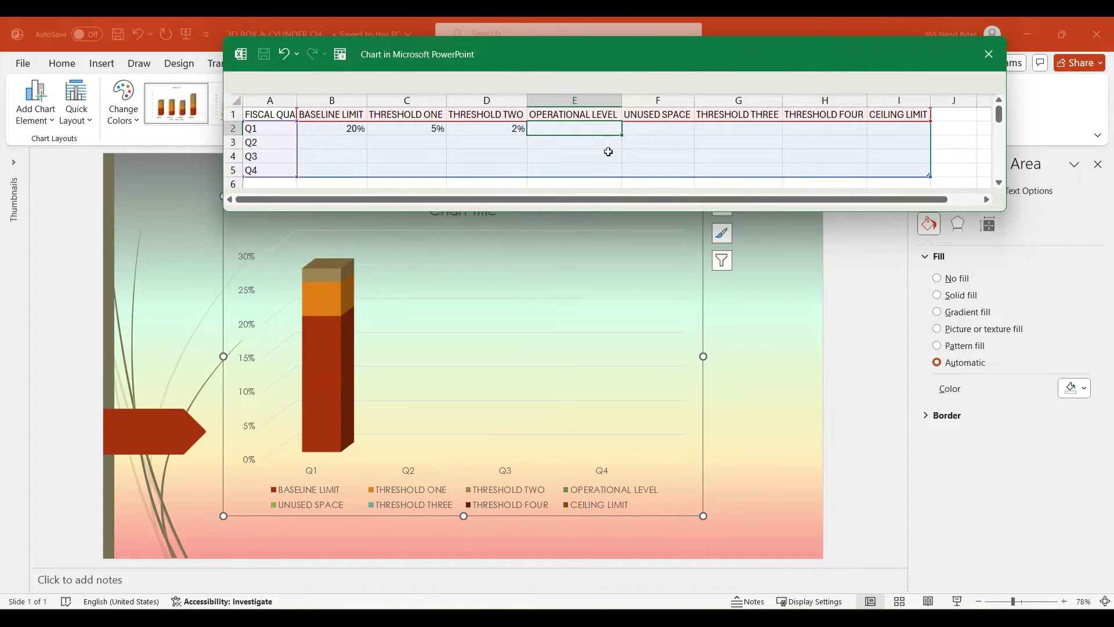
type("60%")
key("Tab")
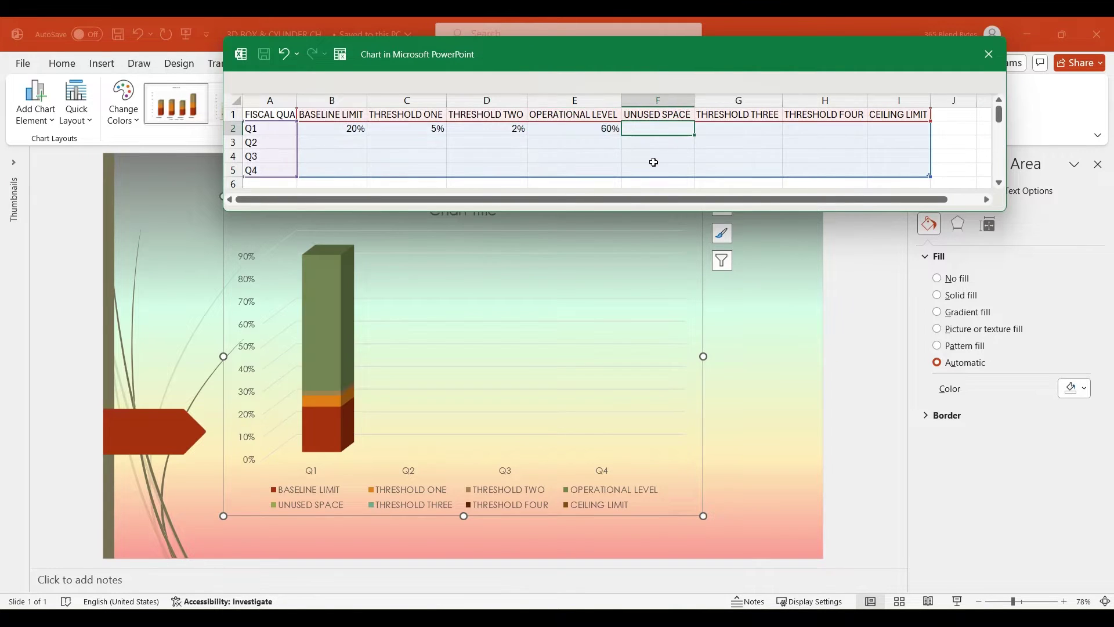
type("=")
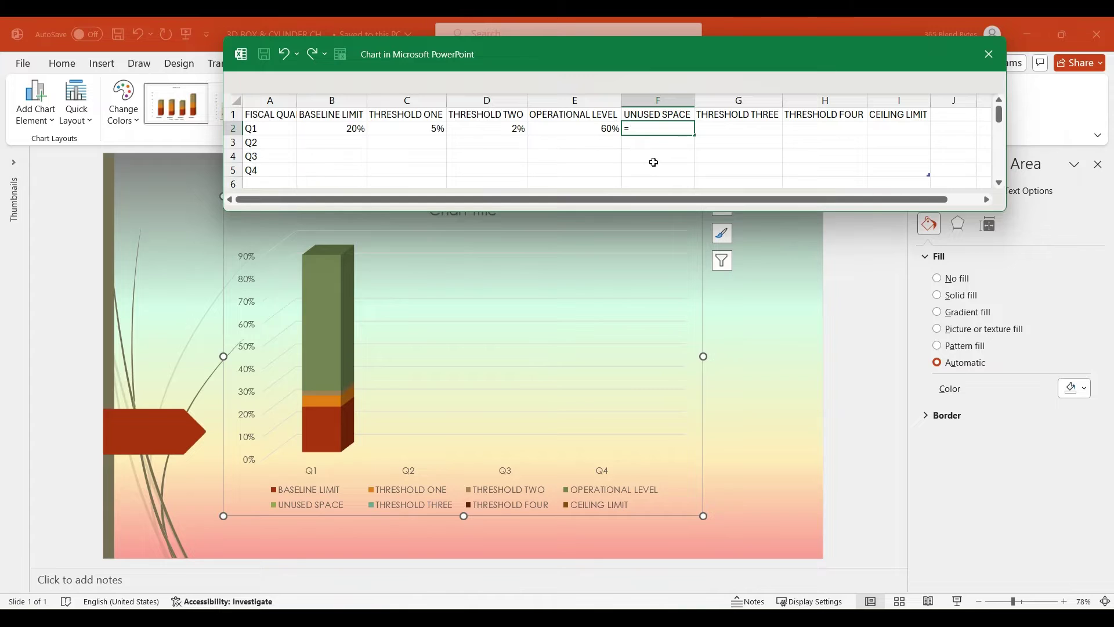
type("1-")
left_click(571, 127)
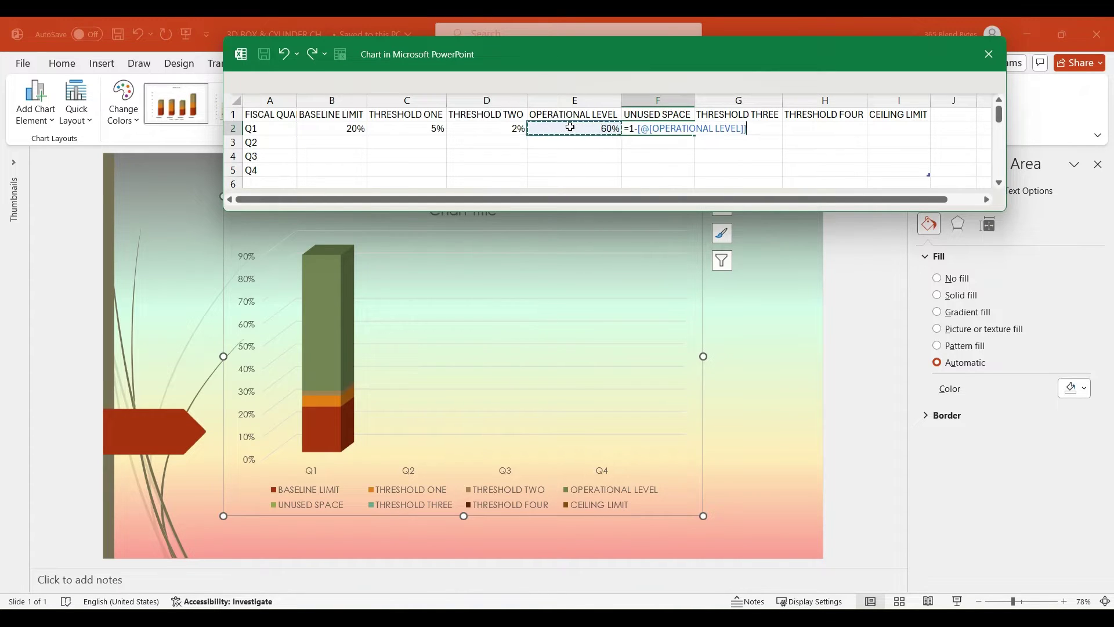
key("Return")
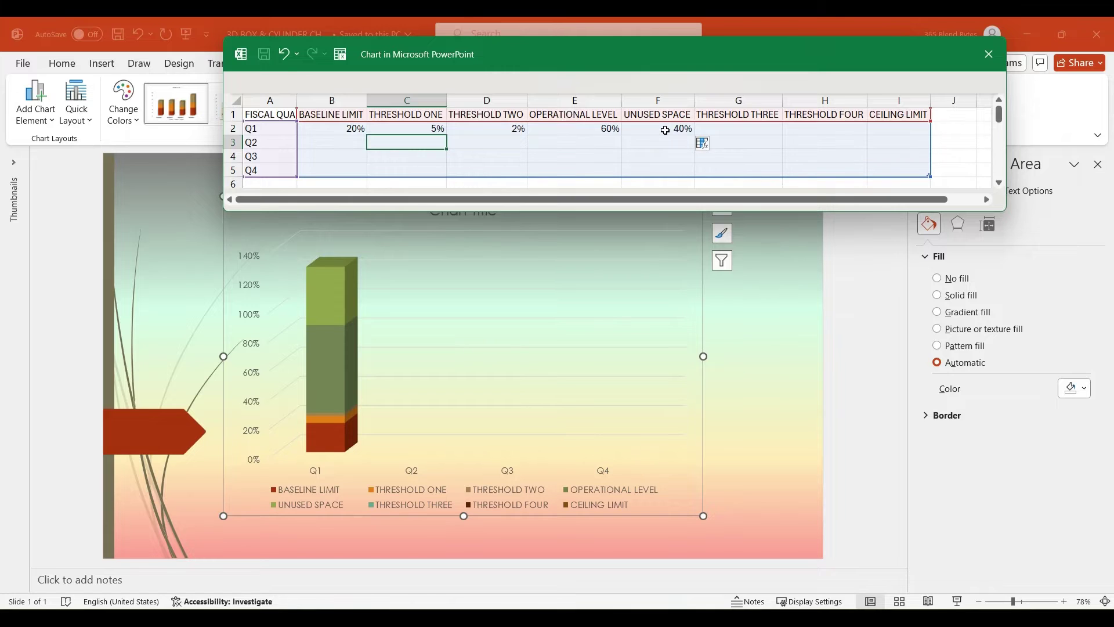
Enter 5%, 2% and 15% in G2:I2, then select B2:D2 to copy down.
left_click(666, 129)
left_click(718, 129)
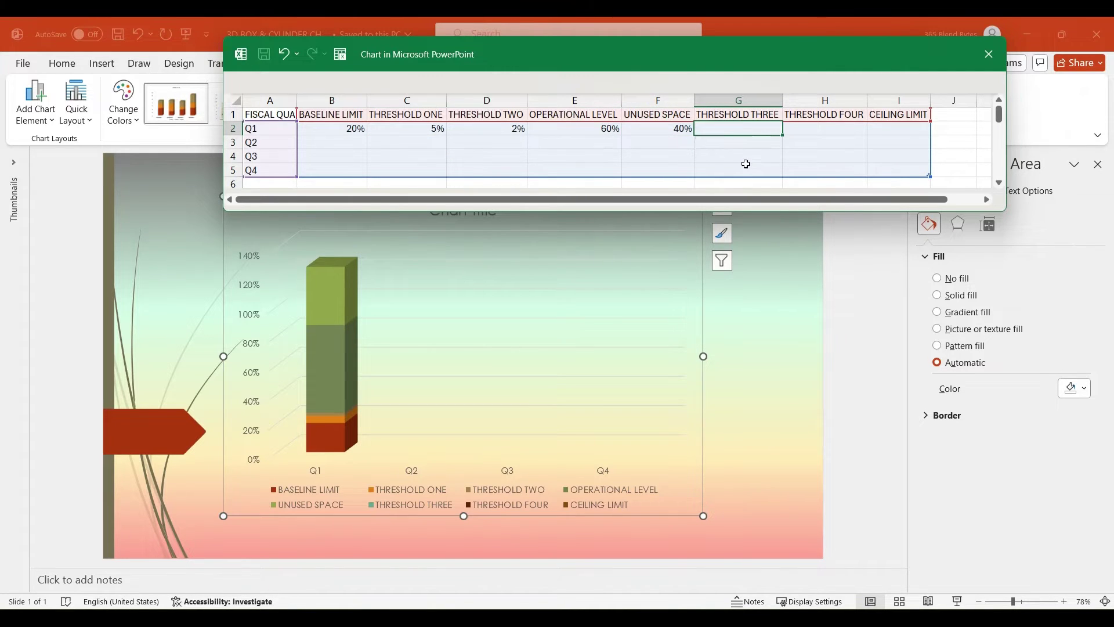
type("5%")
key("Tab")
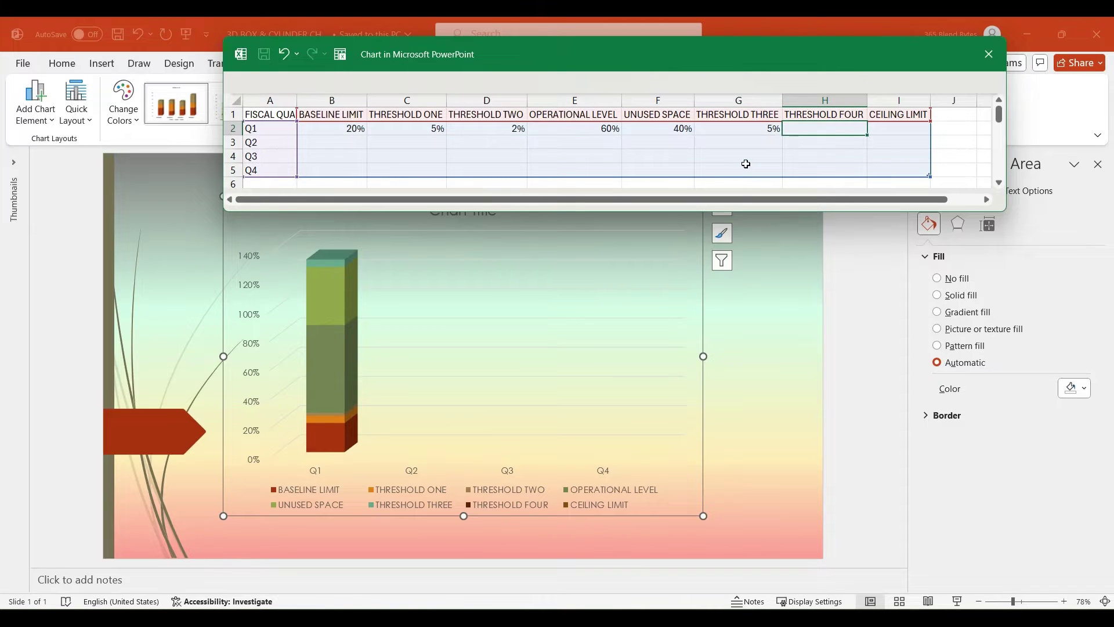
type("2%")
key("Tab")
type("15%")
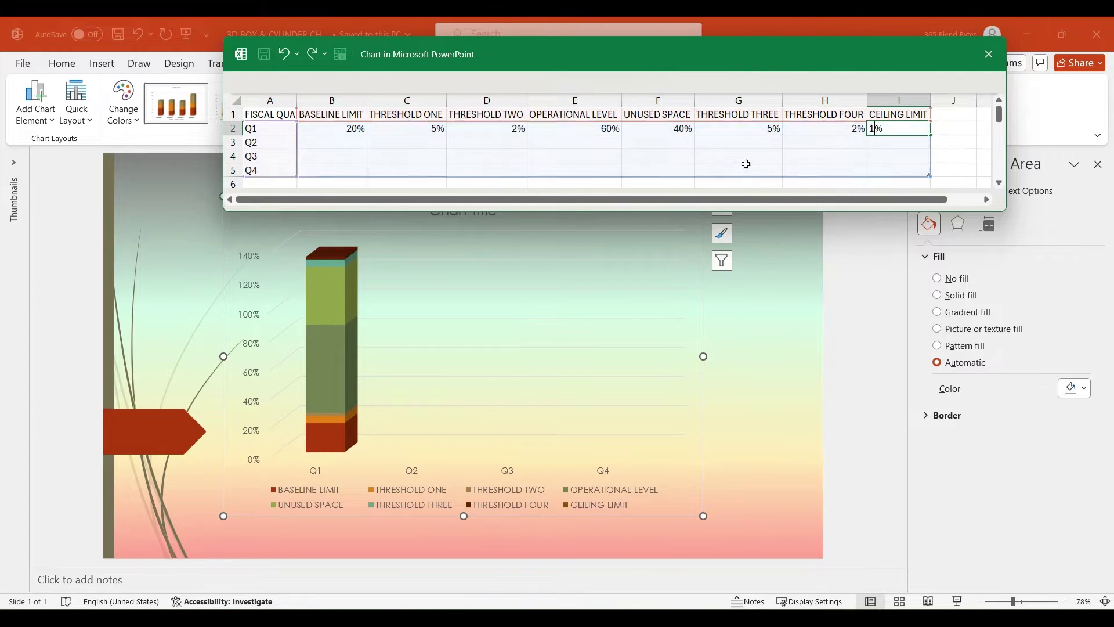
key("Return")
left_click(487, 158)
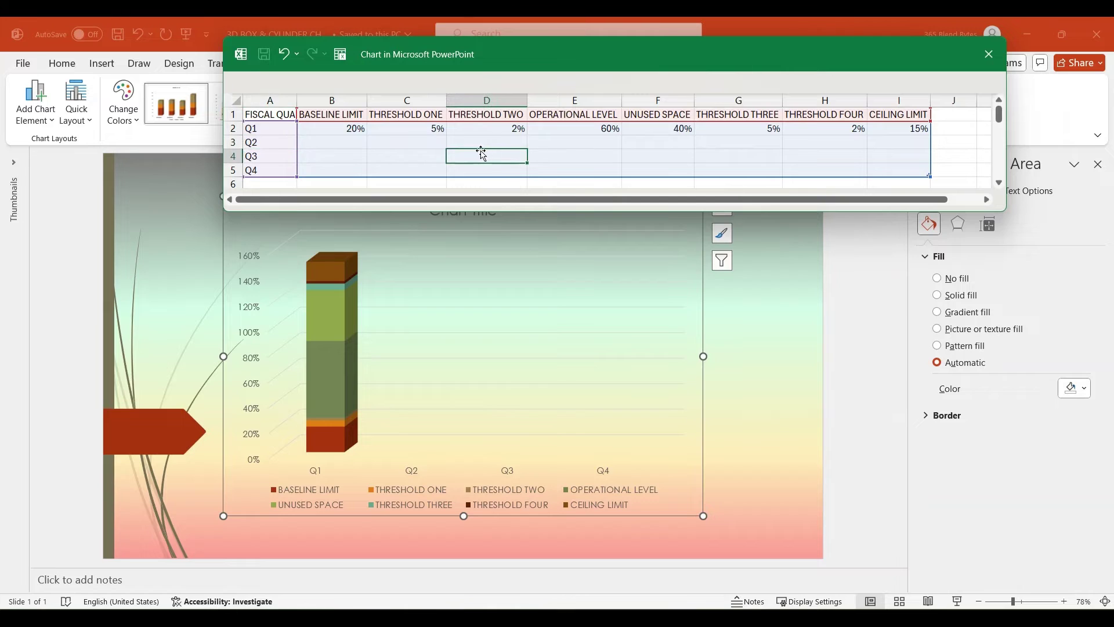
left_click_drag(340, 129, 531, 171)
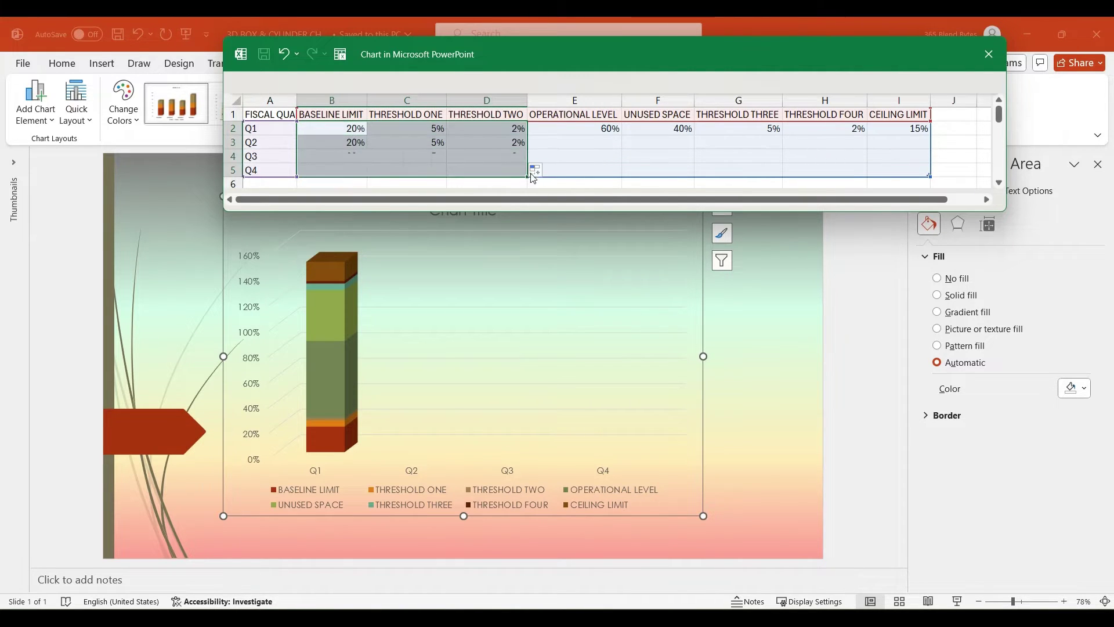
Enter OPERATIONAL LEVEL values 40%, 55% and 70% for Q2–Q4.
left_click(578, 139)
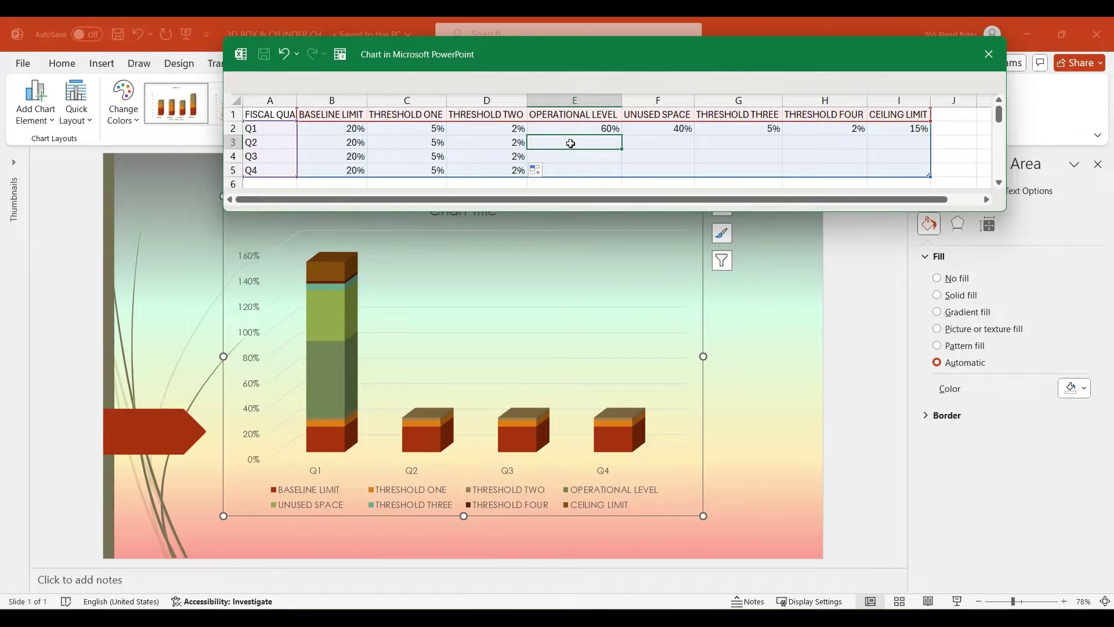
type("40")
key("Return")
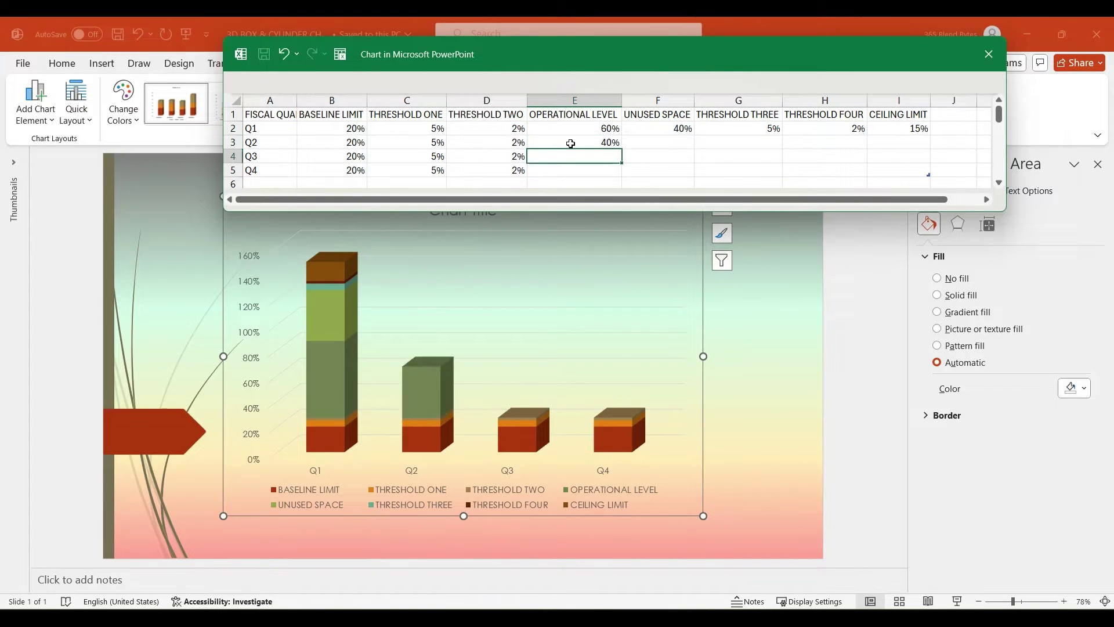
type("55")
key("Return")
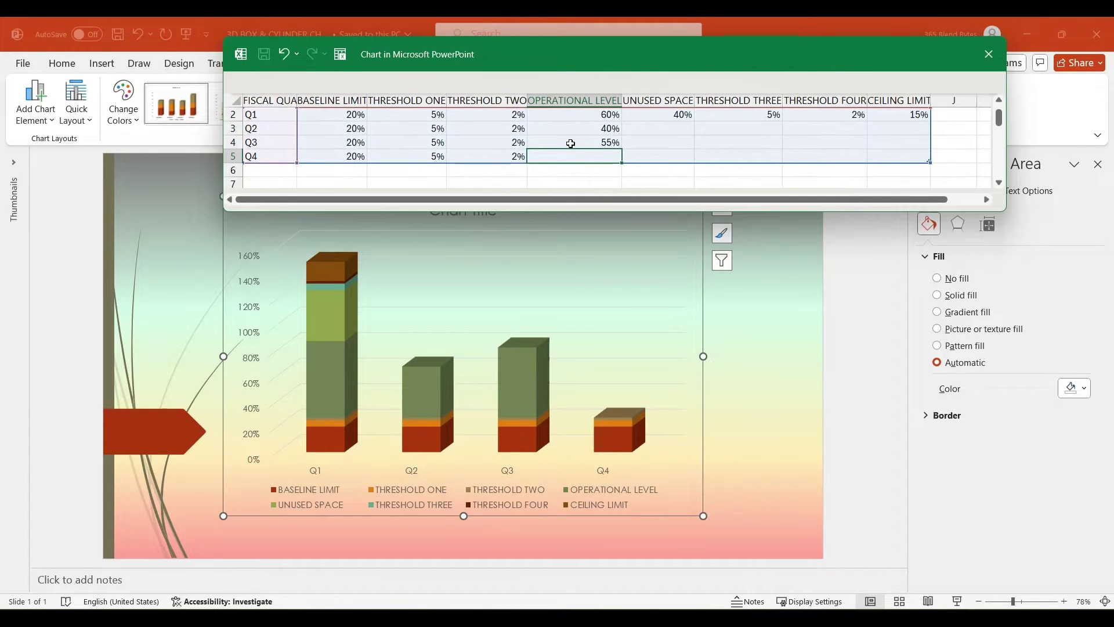
scroll(565, 143, "up", 1)
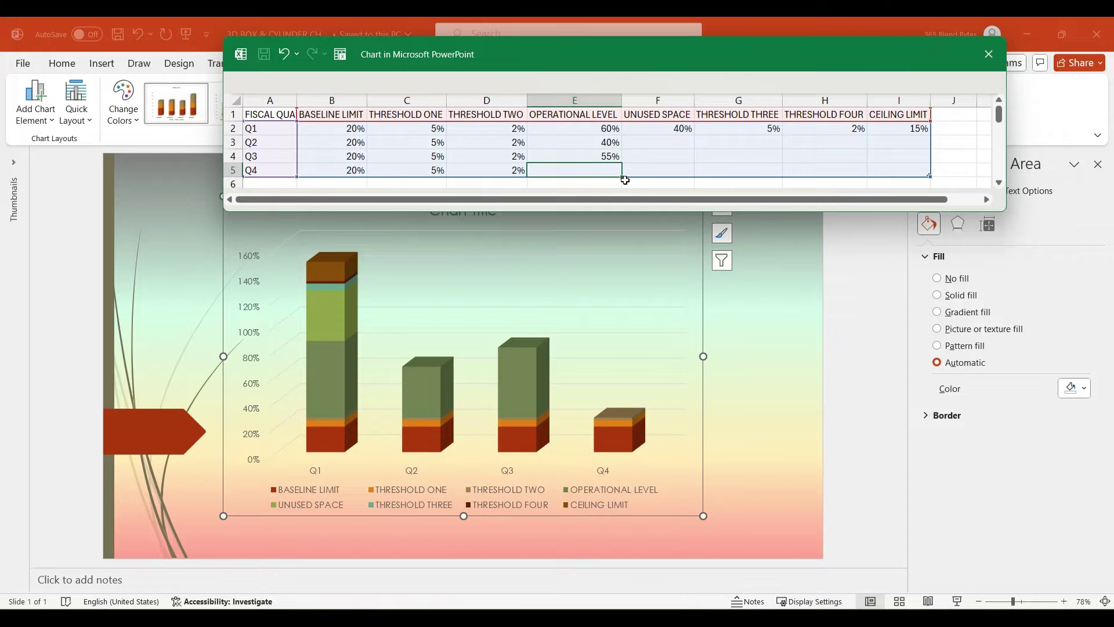
type("70")
key("Tab")
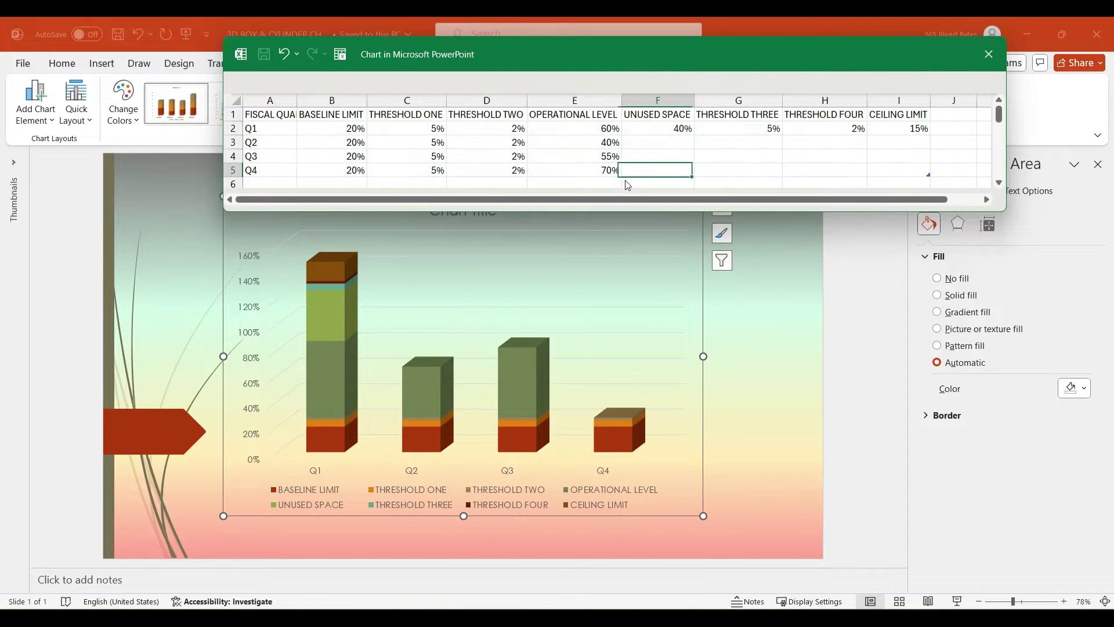
Fill the UNUSED SPACE formula and THRESHOLD THREE and FOUR values down to Q4.
left_click(677, 127)
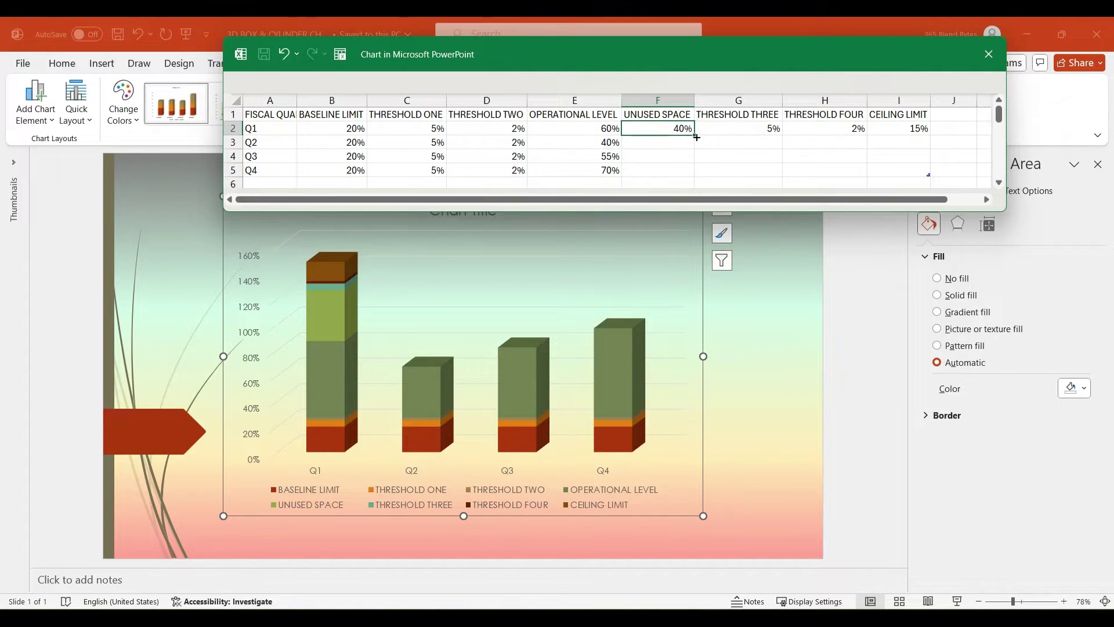
left_click_drag(696, 135, 696, 172)
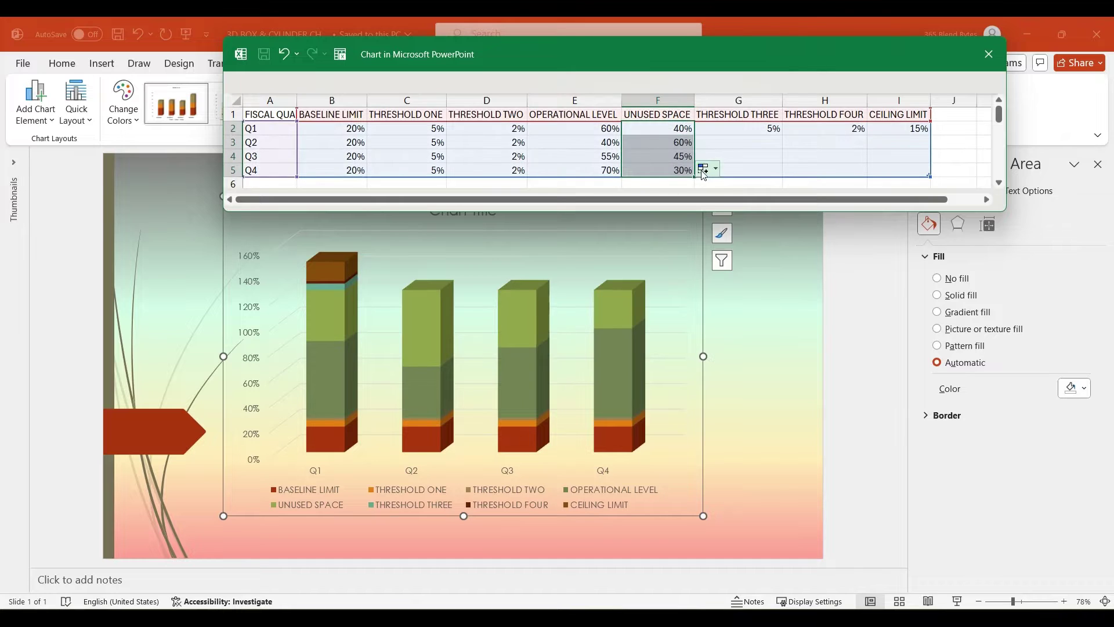
left_click(746, 157)
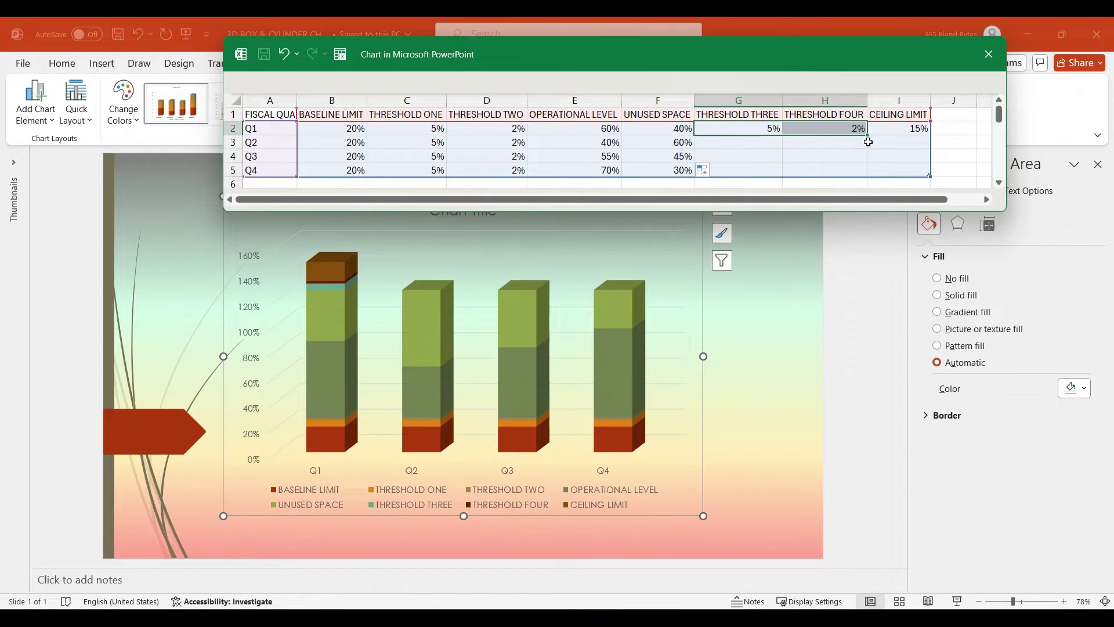
left_click_drag(869, 136, 873, 172)
left_click(913, 128)
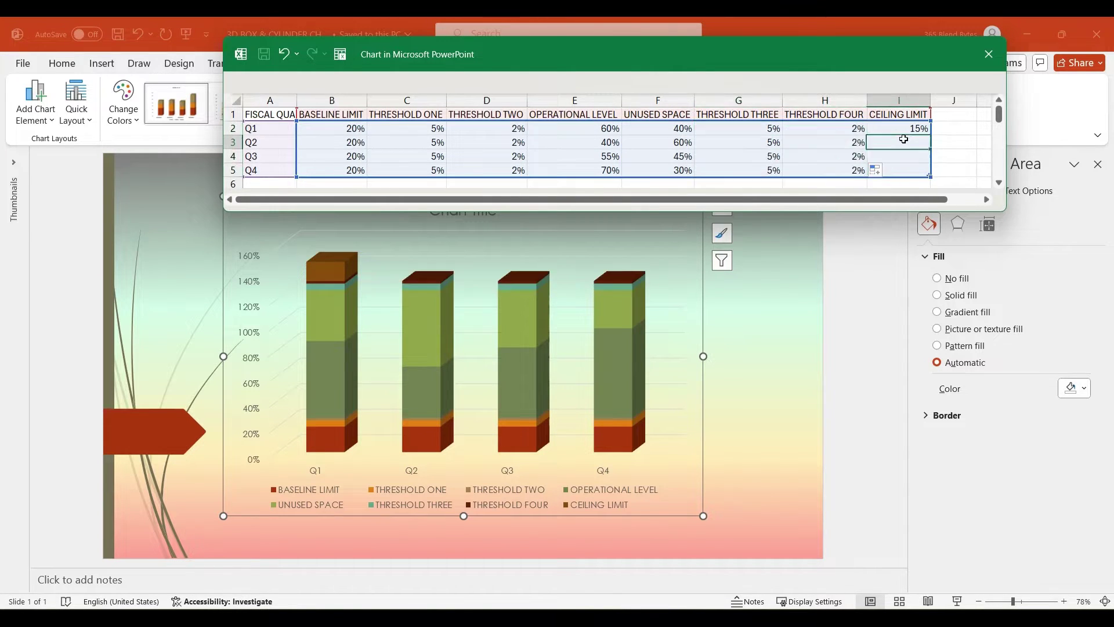
Fill the 15% CEILING LIMIT into Q2–Q4 and close the data sheet.
left_click(901, 144)
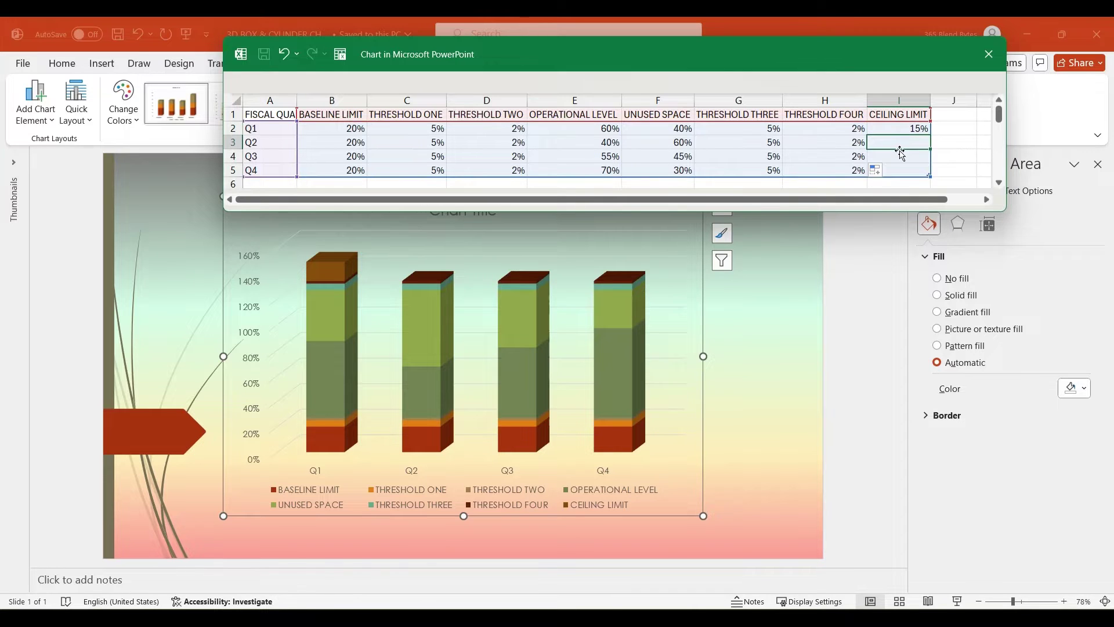
key("ctrl+d")
key("Down")
key("ctrl+d")
key("Down")
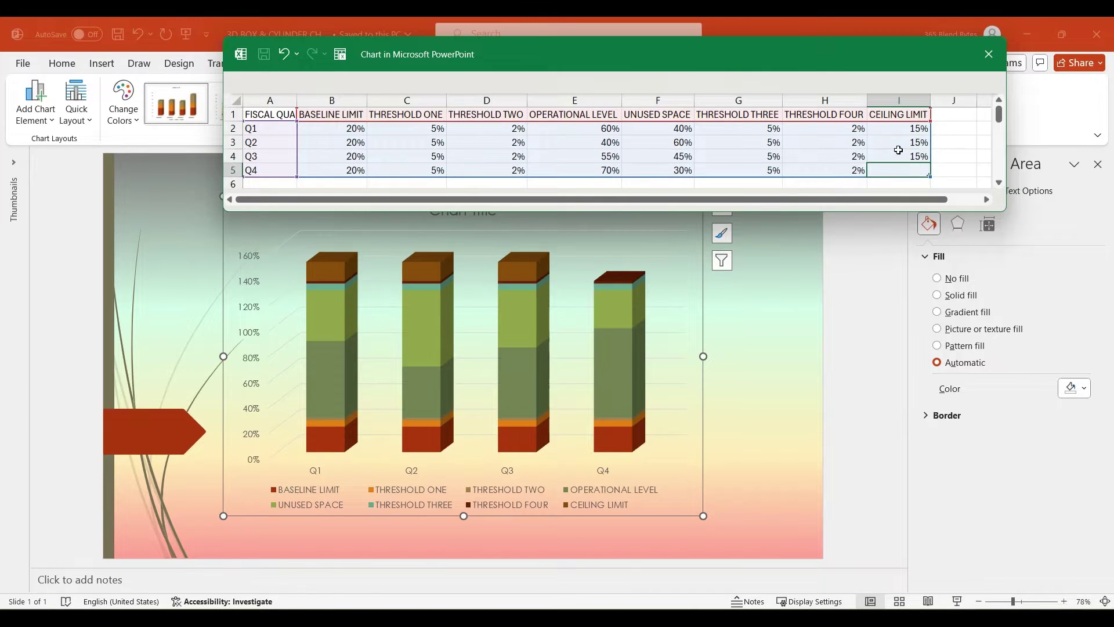
key("ctrl+d")
scroll(898, 151, "down", 1)
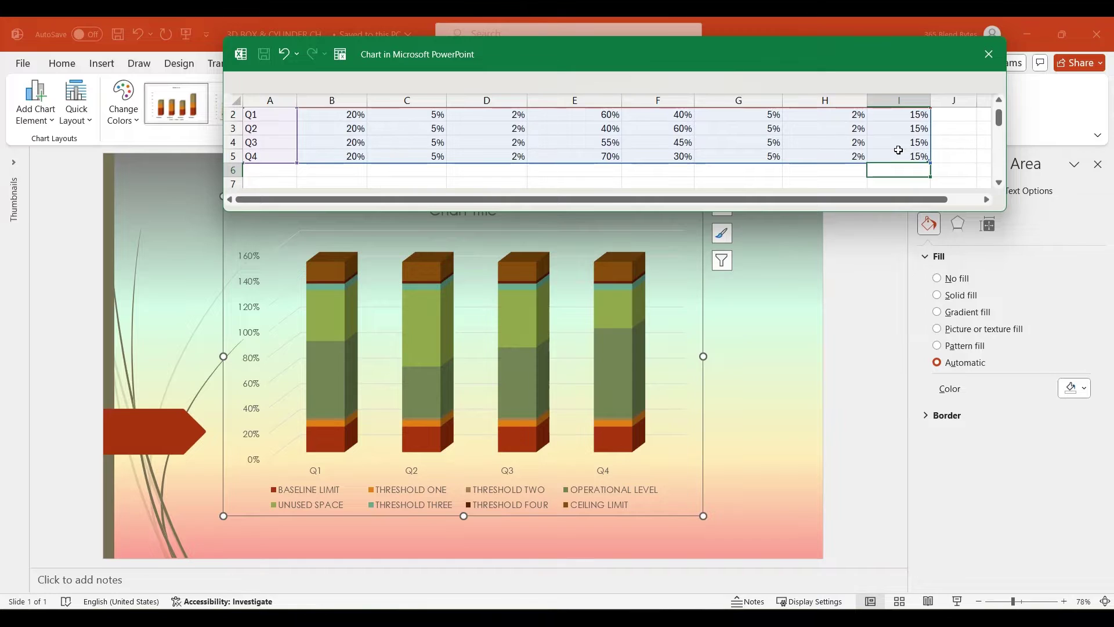
scroll(899, 152, "up", 1)
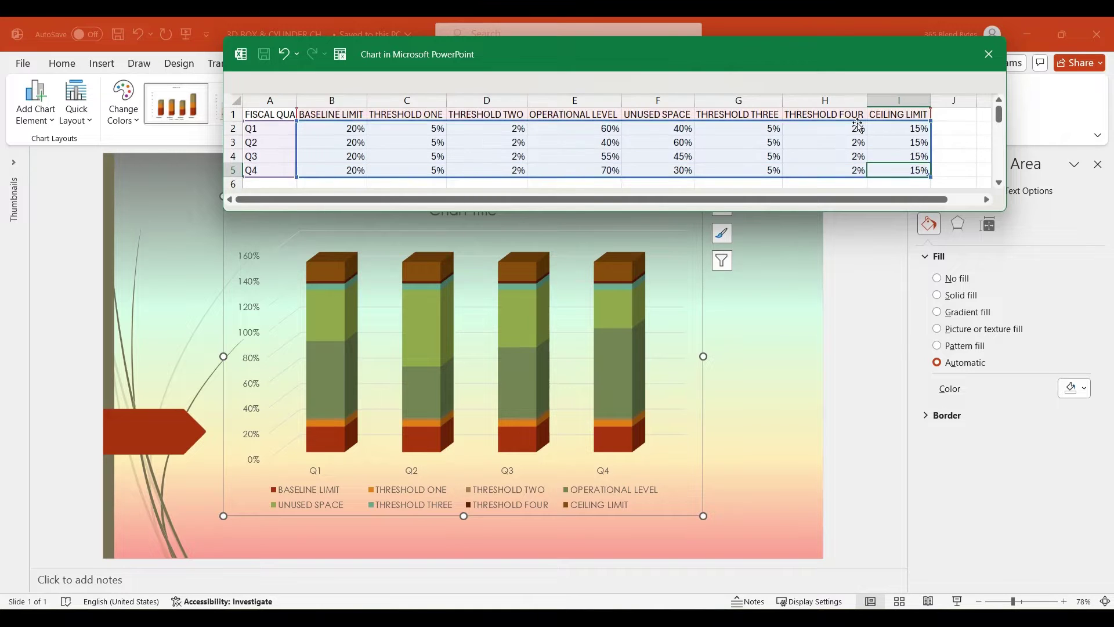
left_click(989, 54)
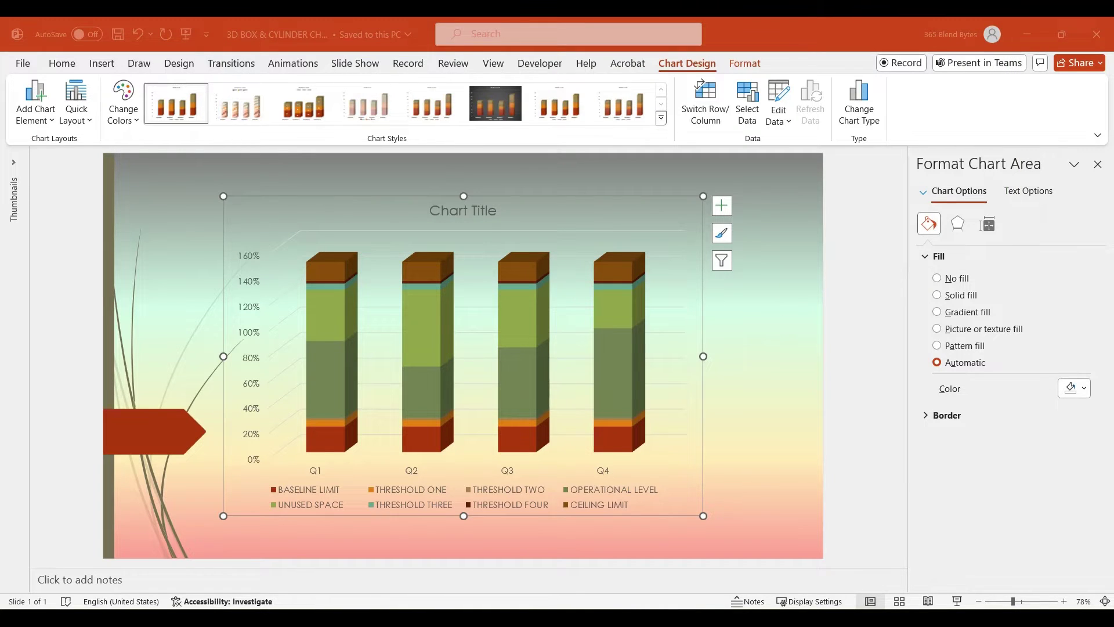
Apply the olive-green gradient WordArt style to the chart title.
left_click(490, 213)
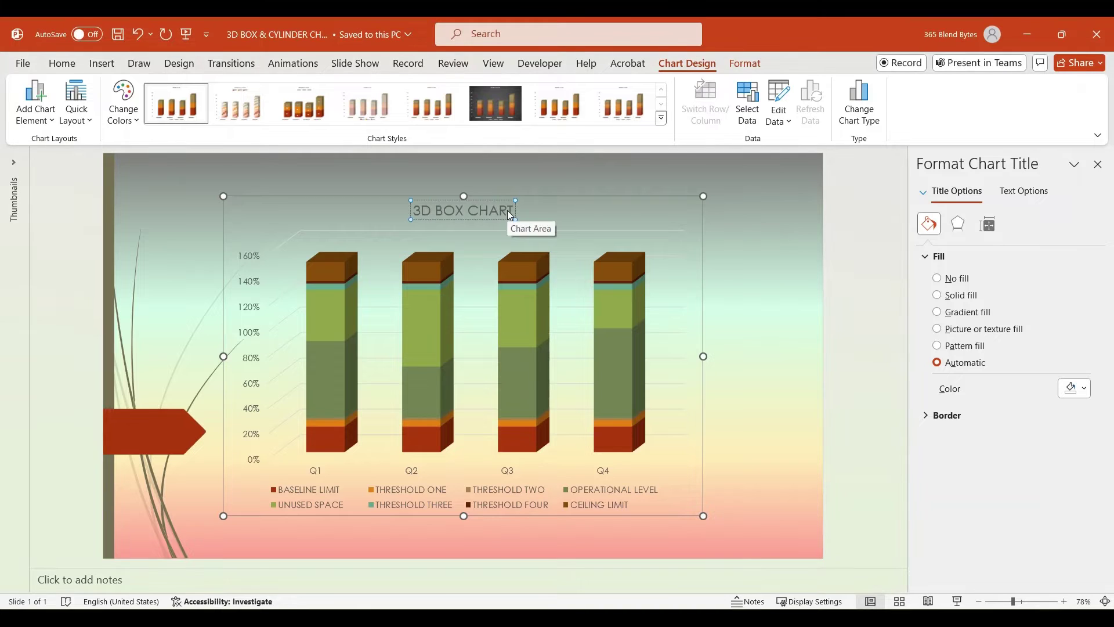
left_click(576, 196)
left_click(498, 207)
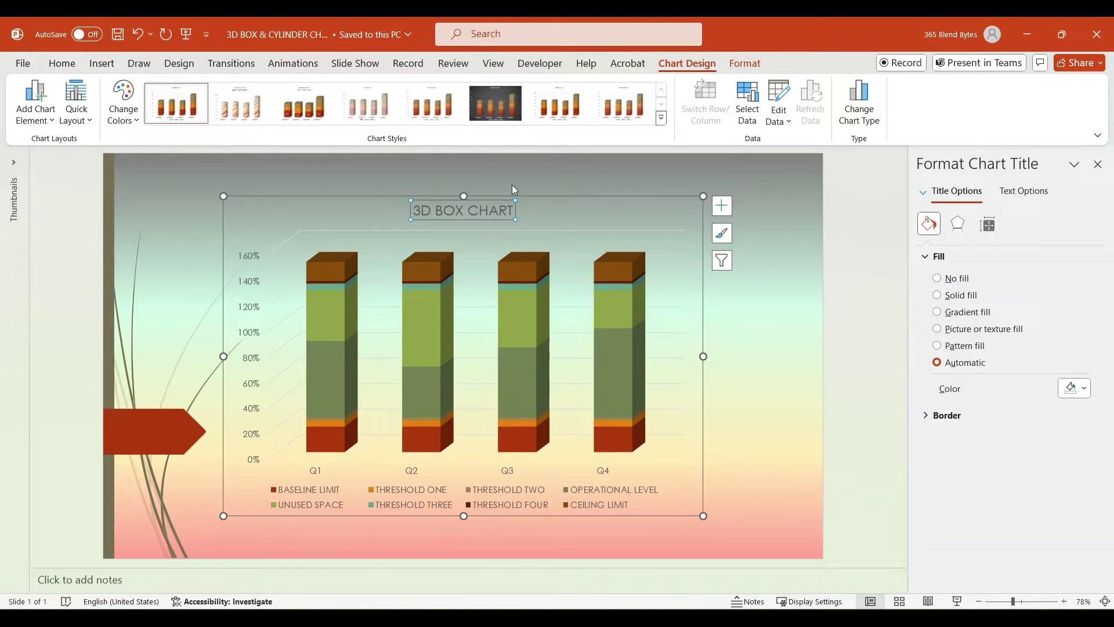
left_click(738, 64)
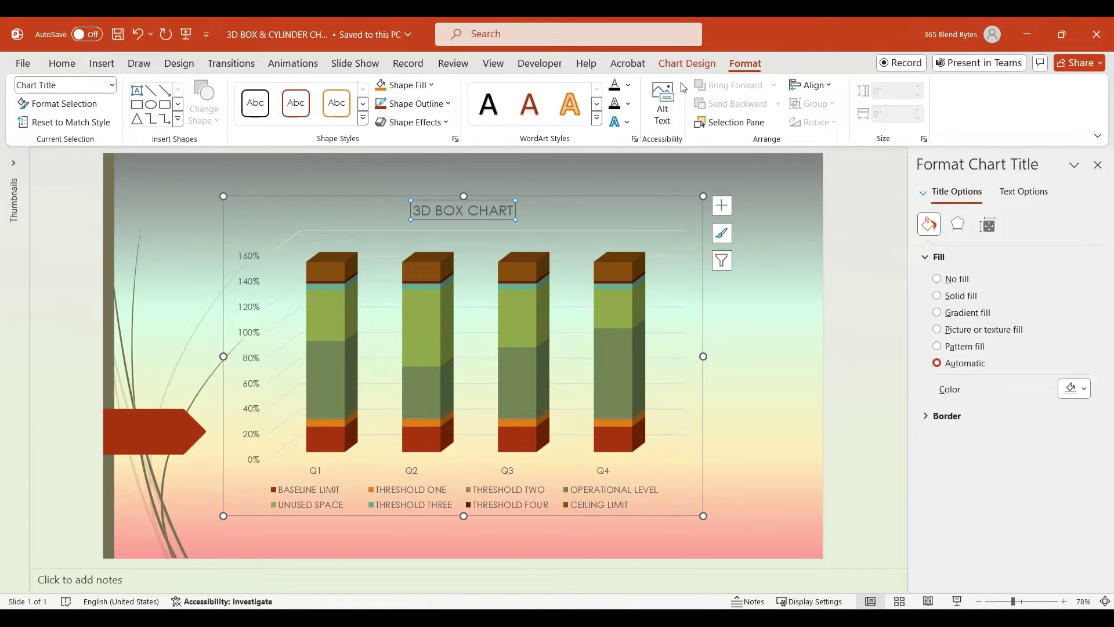
left_click(597, 118)
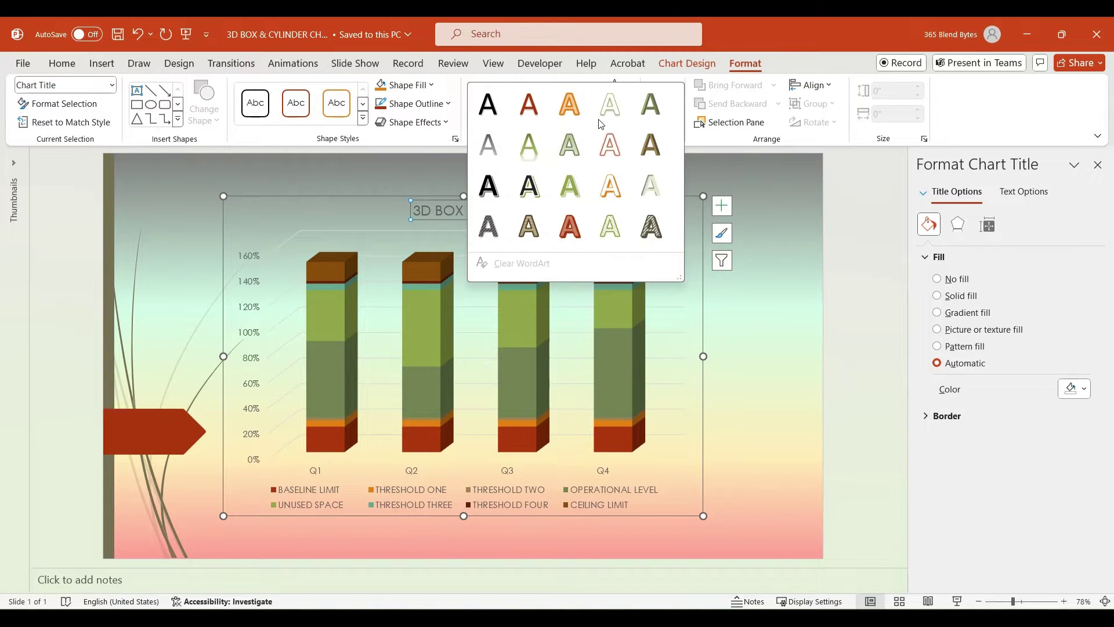
left_click(532, 147)
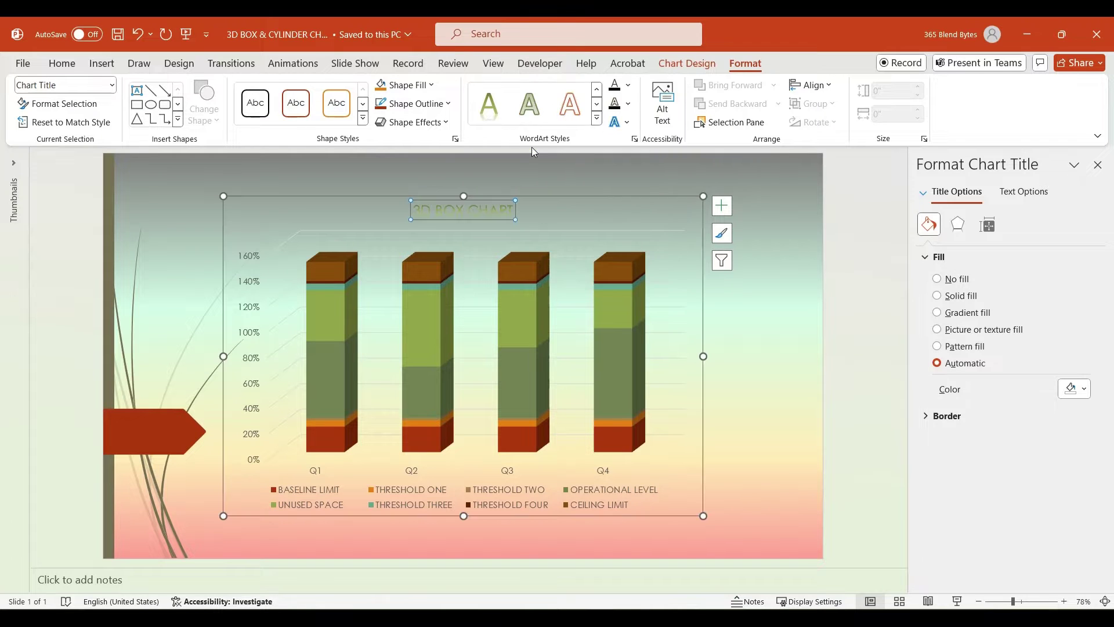
Make the chart title bold, 32 pt and purple.
left_click(64, 68)
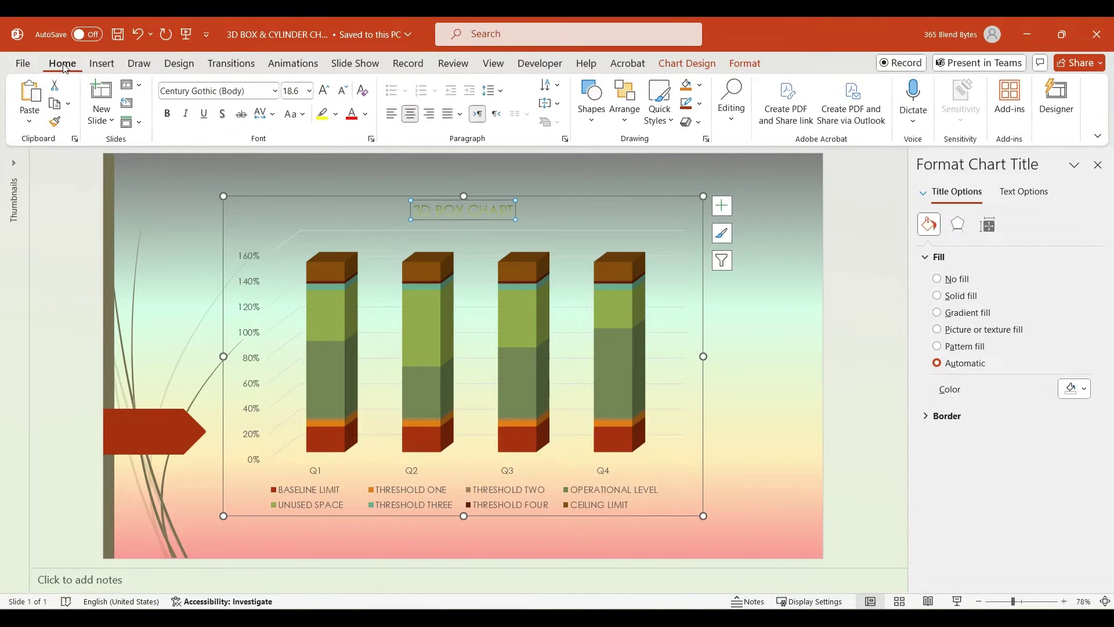
left_click(168, 114)
left_click(323, 91)
left_click(323, 91)
left_click(323, 91)
left_click(323, 91)
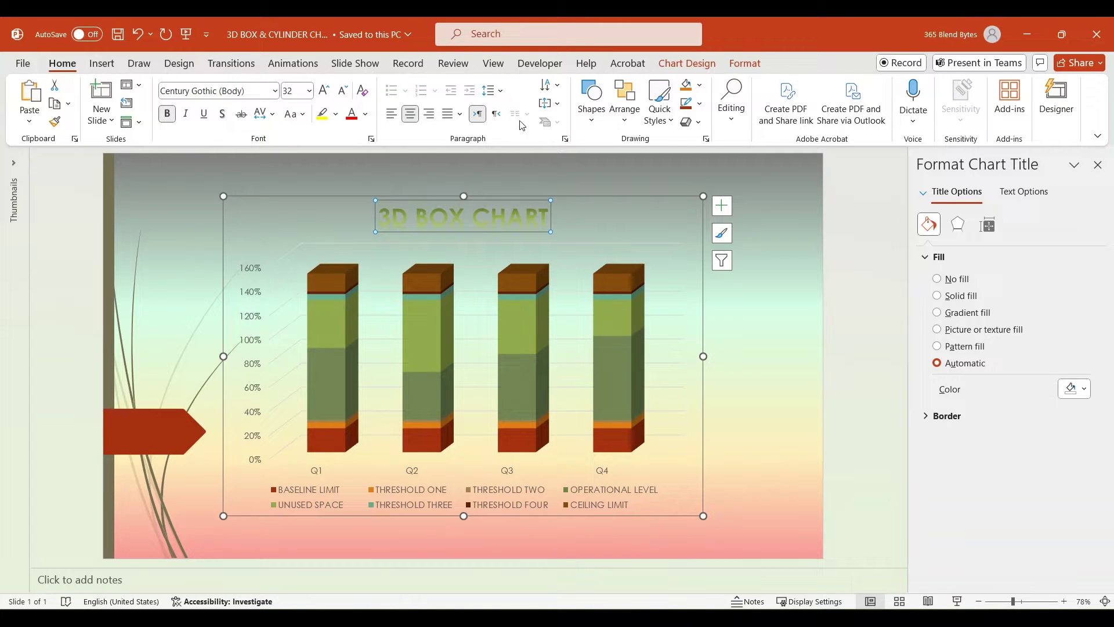
left_click(365, 115)
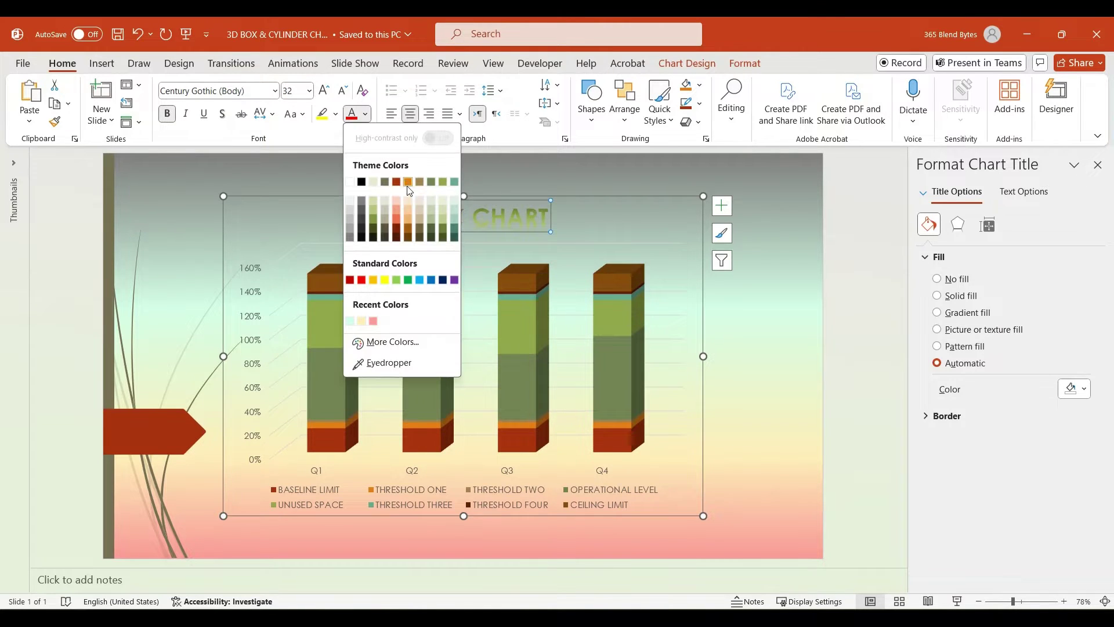
left_click(455, 280)
left_click(259, 369)
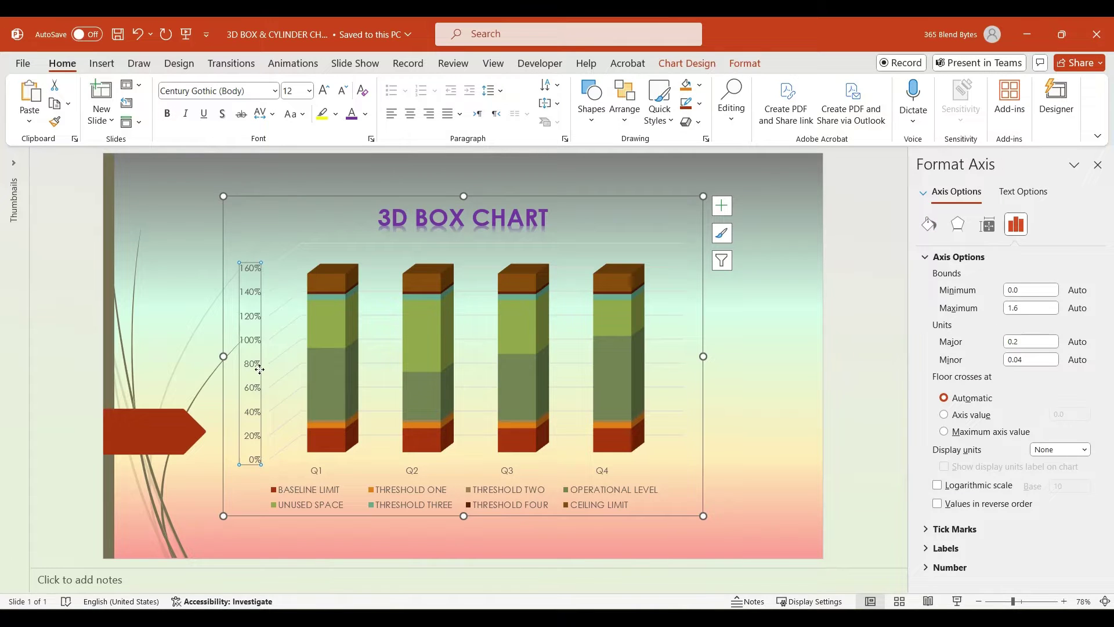
Delete the value axis, the legend and the Q1–Q4 category labels.
key("Delete")
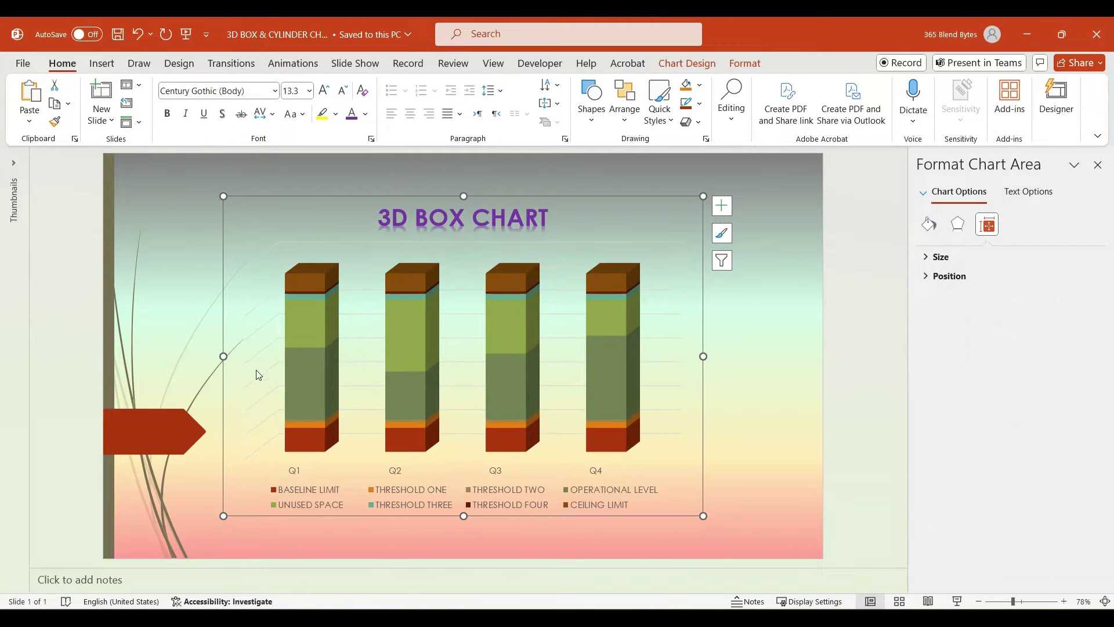
left_click(320, 497)
key("Delete")
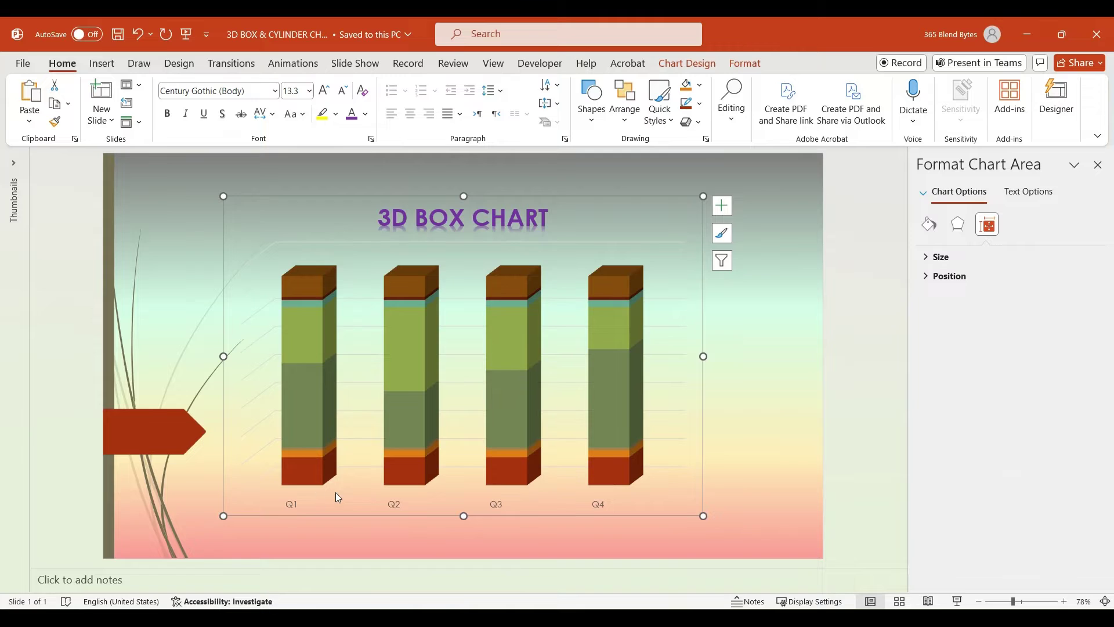
left_click(293, 505)
key("Delete")
Remove the primary major horizontal gridlines from the chart.
left_click(291, 499)
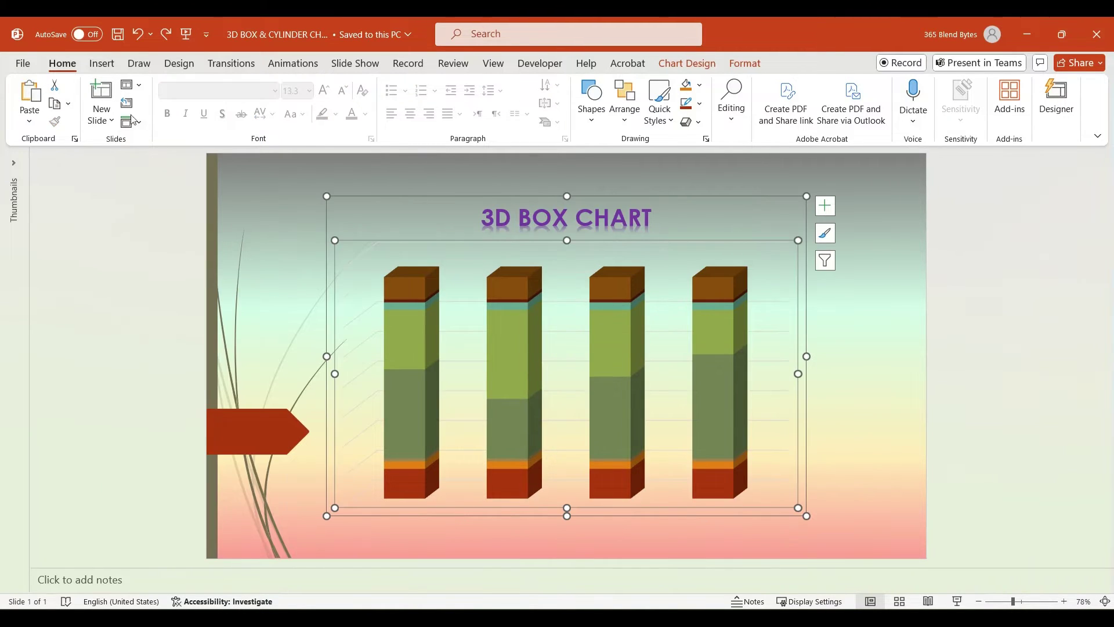
left_click(687, 63)
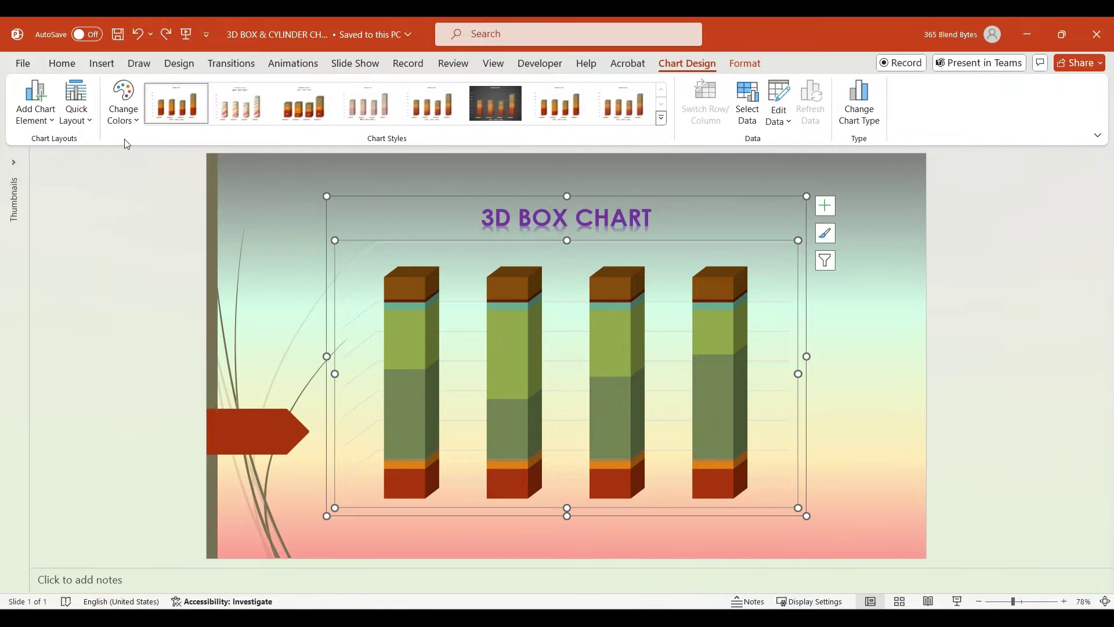
left_click(51, 120)
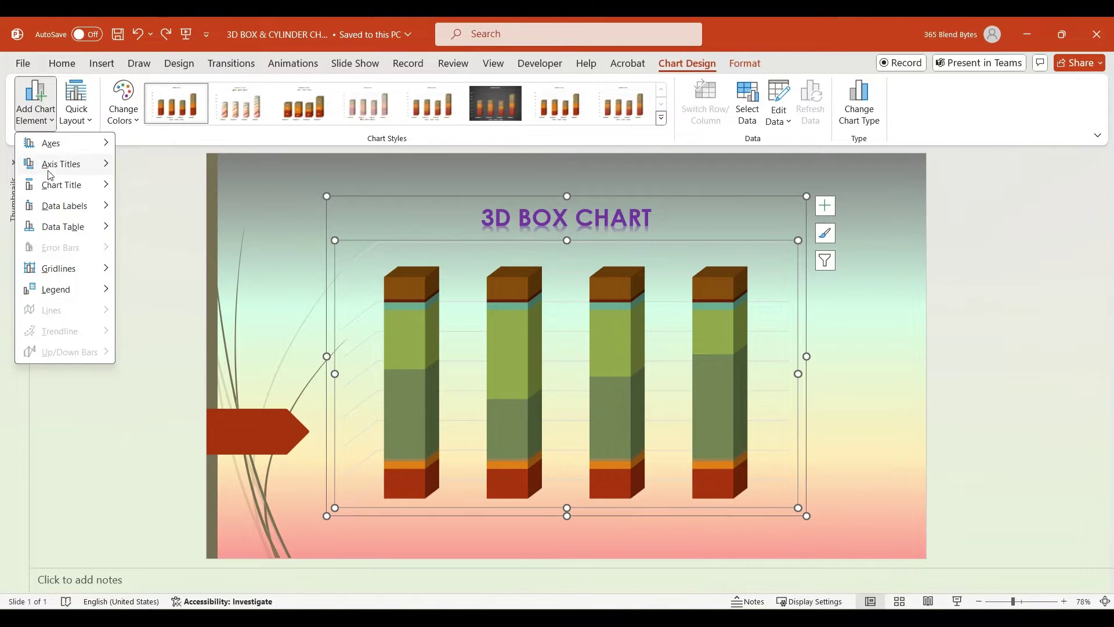
mouse_move(83, 272)
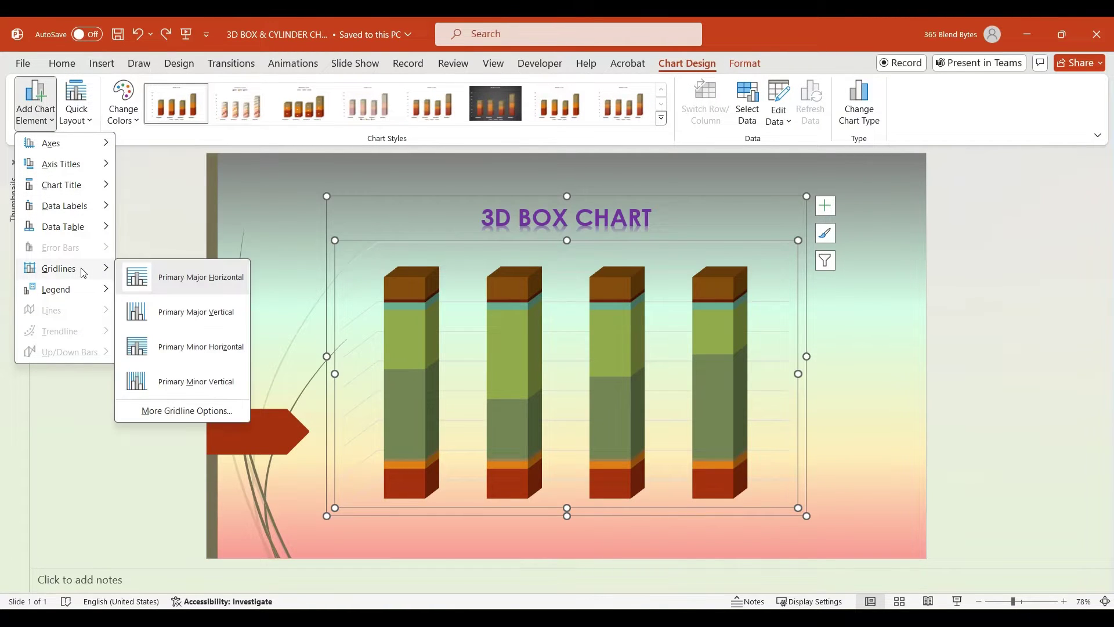
left_click(173, 278)
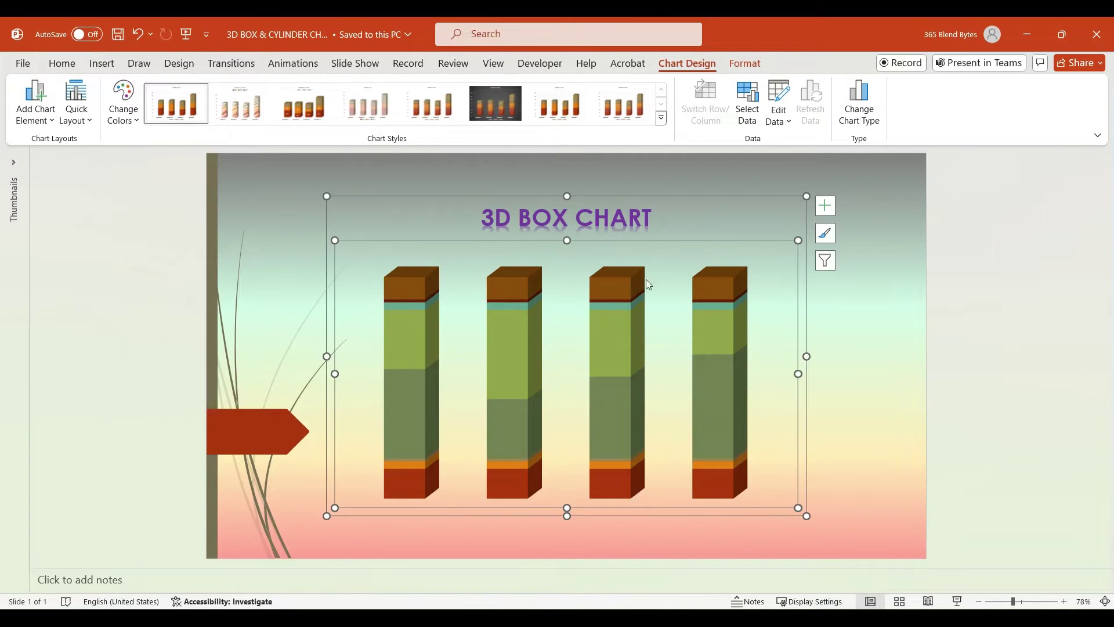
left_click(831, 288)
Change the data series Gap Width from 150% to 50 in Format Data Series.
double_click(720, 338)
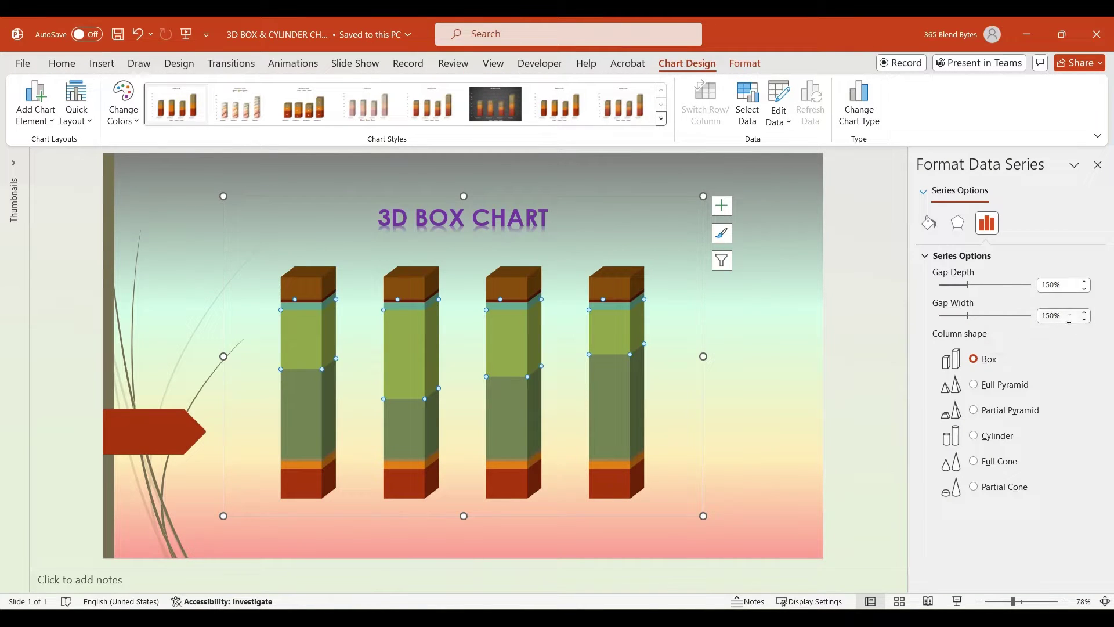
left_click_drag(1072, 316, 1035, 319)
type("50")
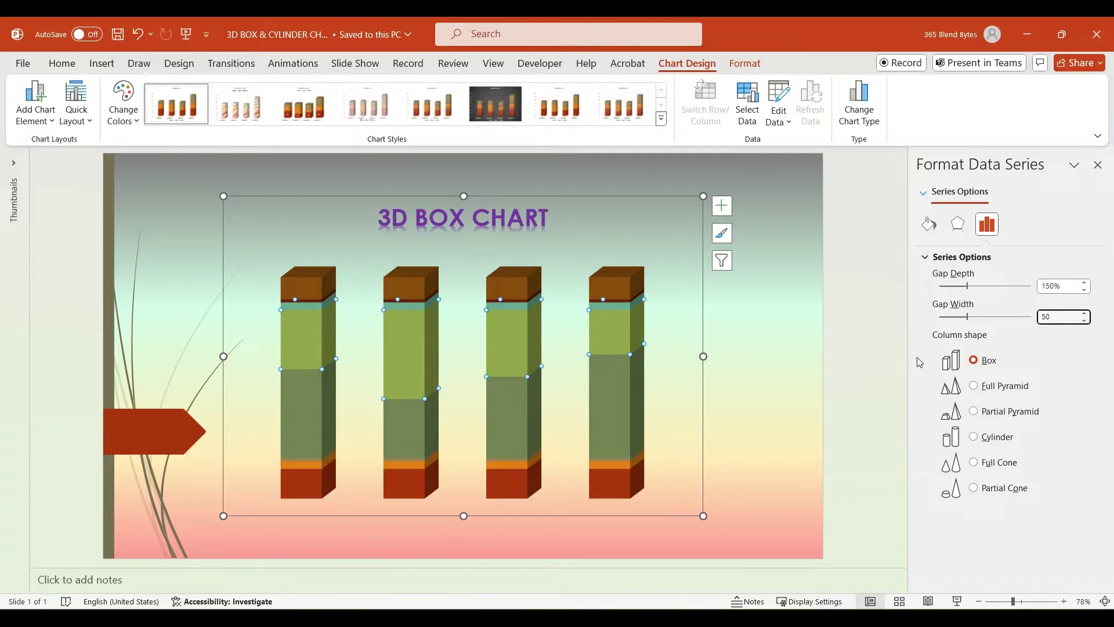
Apply the 50% gap width and set the chart's 3-D rotation to X 30°, Y 20°.
left_click(713, 313)
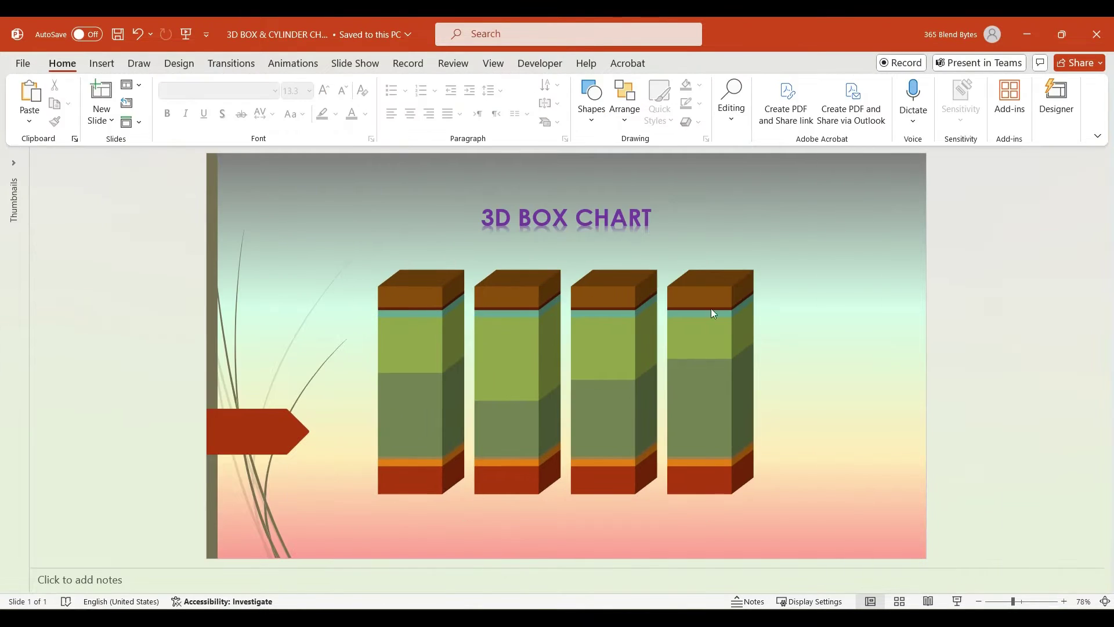
right_click(609, 420)
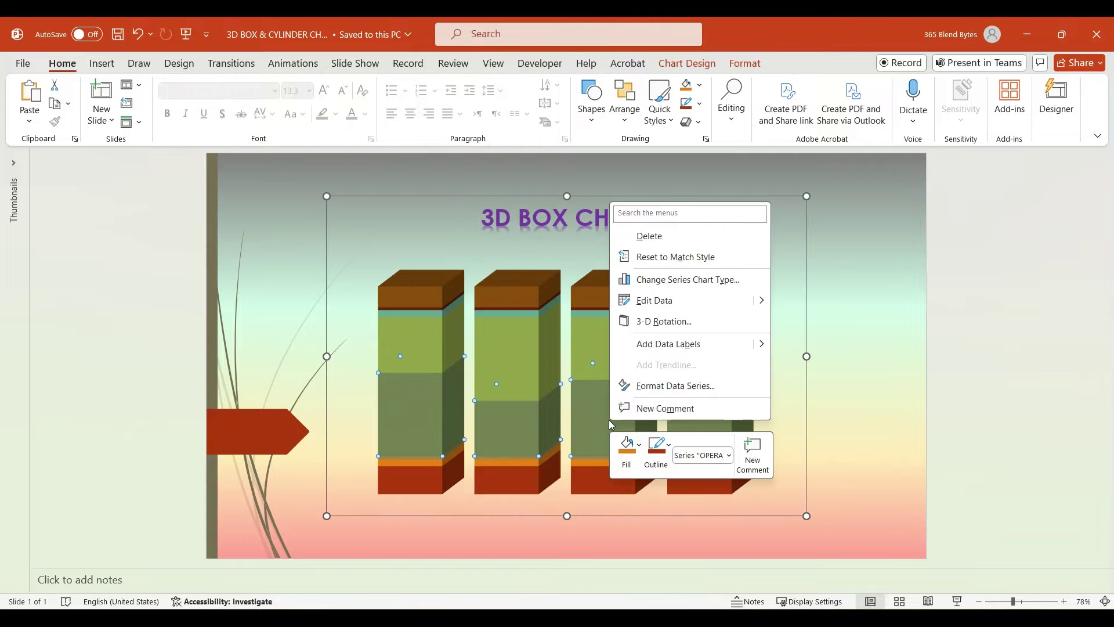
left_click(667, 326)
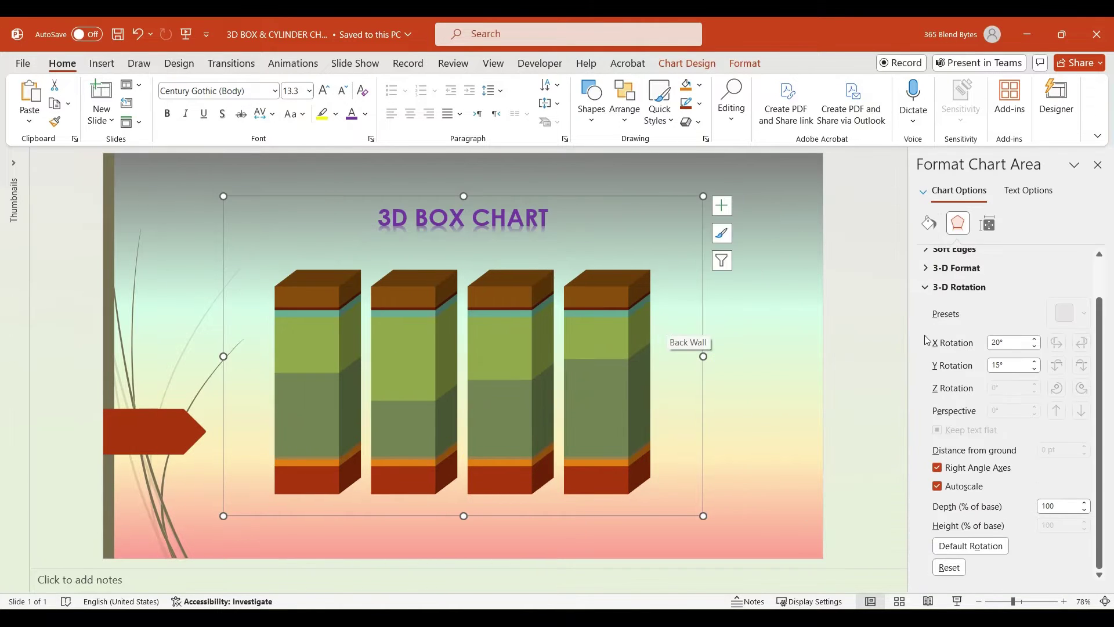
left_click(1034, 339)
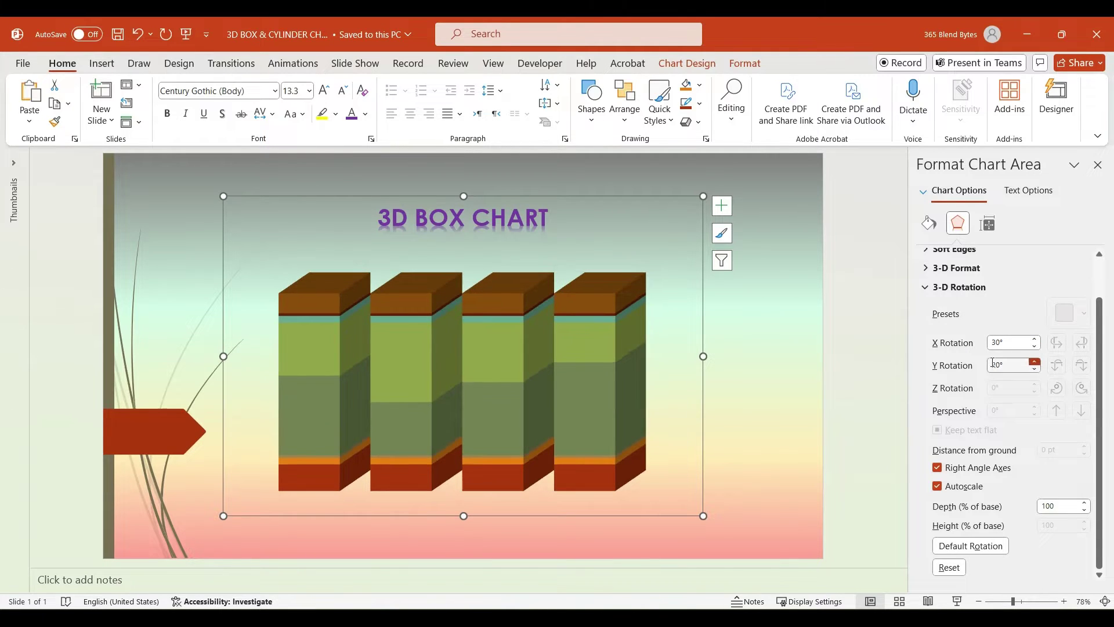
left_click(321, 485)
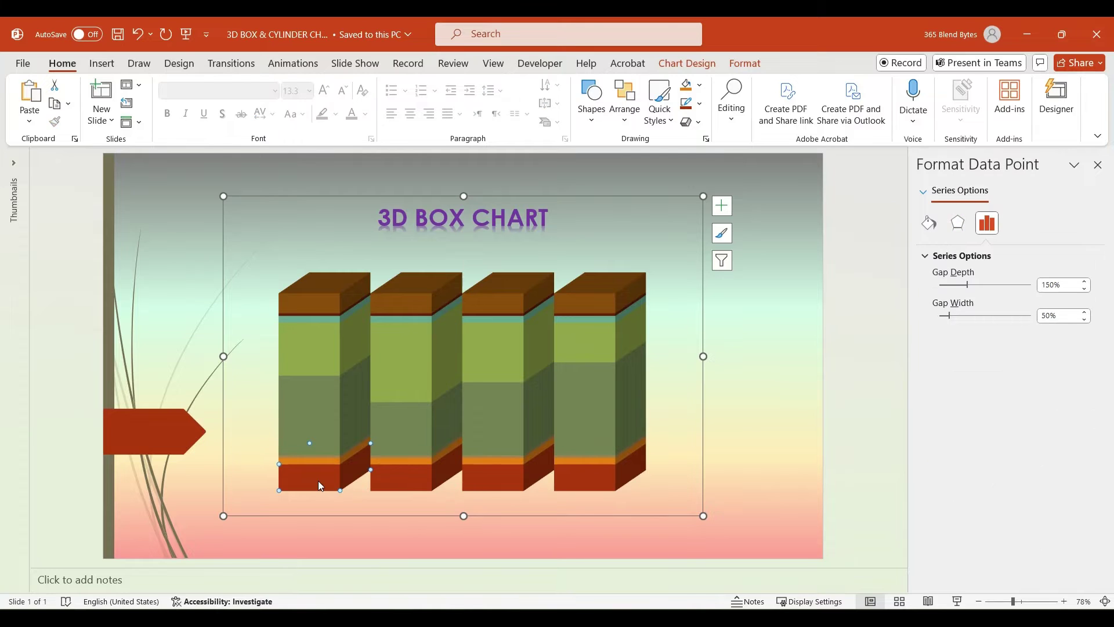
left_click(498, 520)
left_click(721, 482)
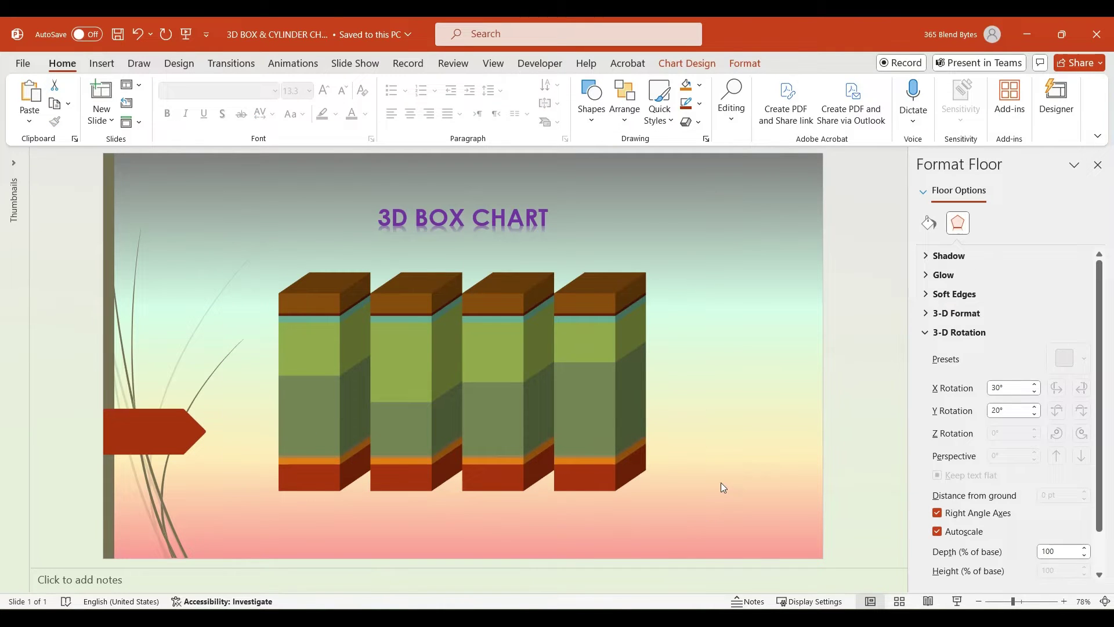
left_click(322, 485)
Fill the bottom series of the boxes with white.
left_click(322, 485)
right_click(322, 485)
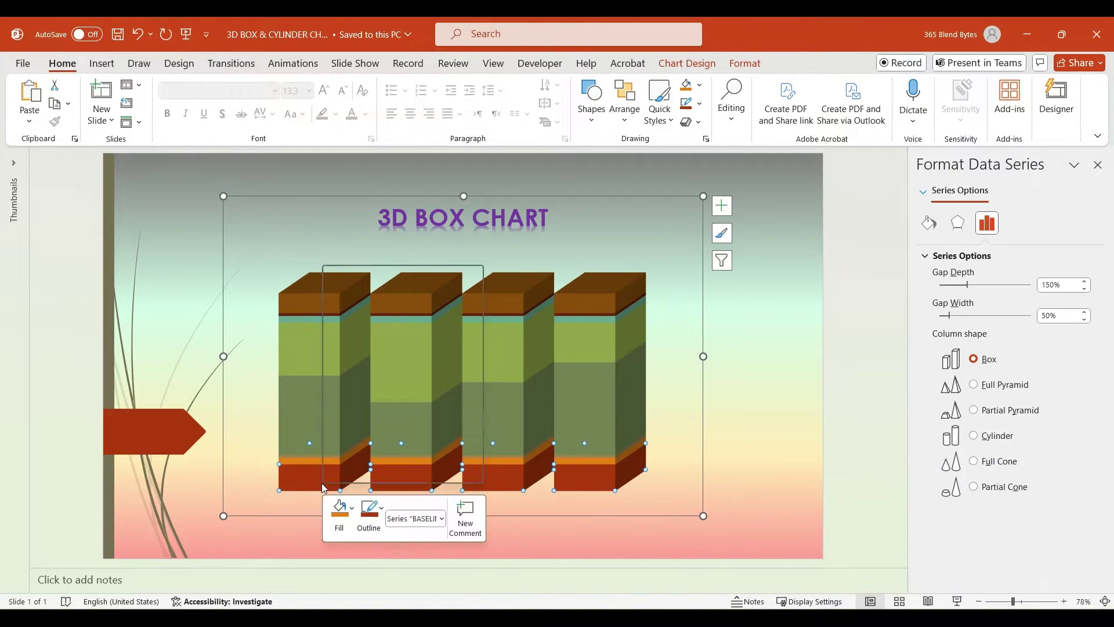
left_click(353, 509)
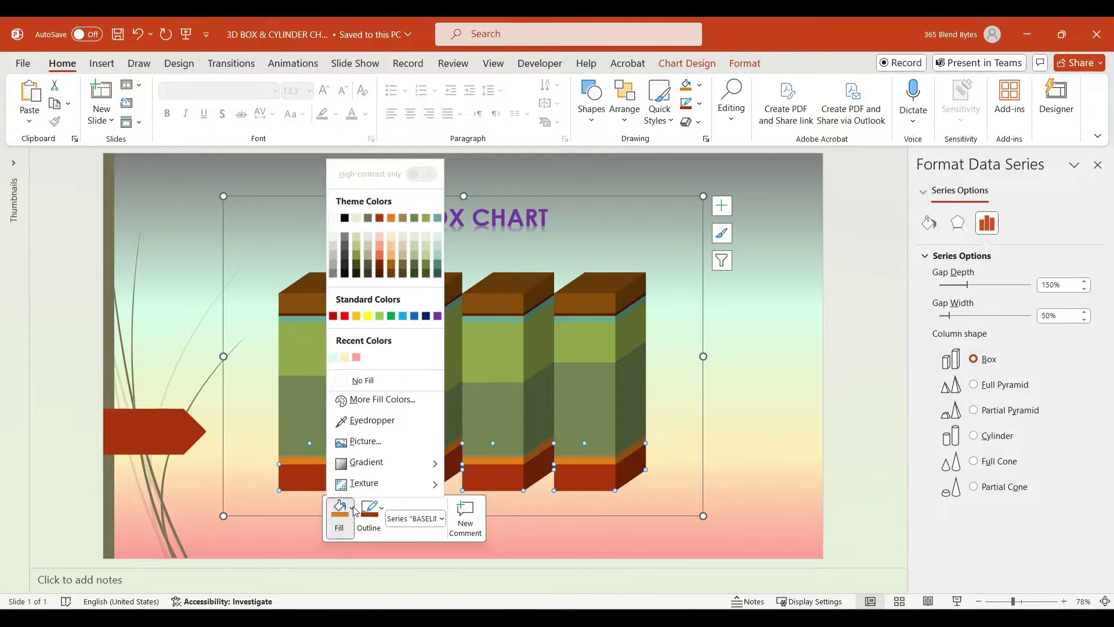
left_click(333, 219)
key("Escape")
key("Escape")
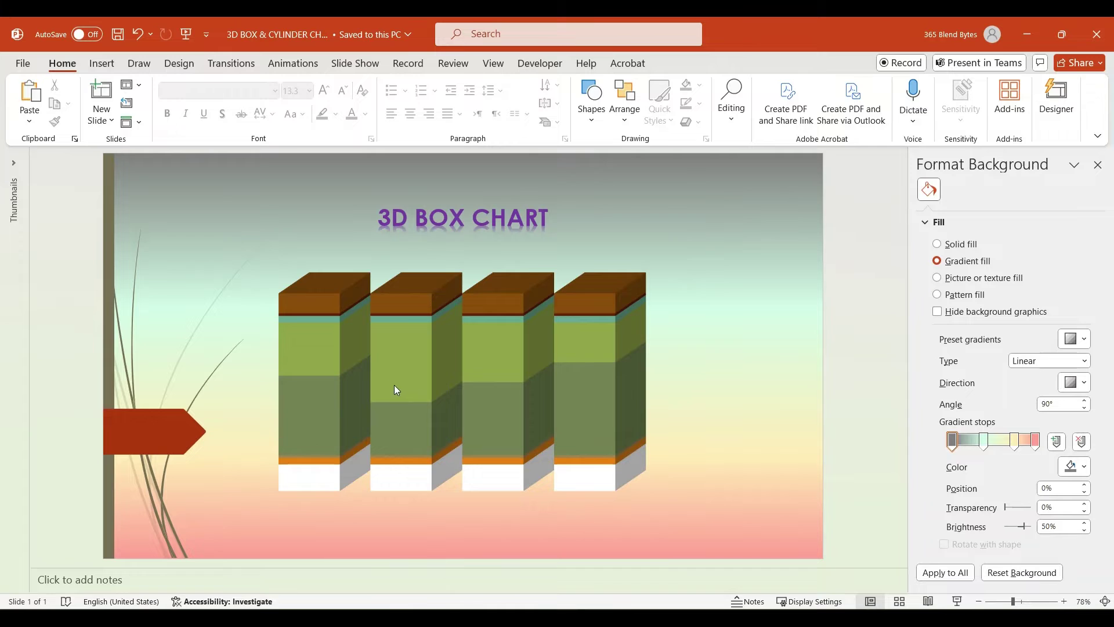
Fill the upper UNUSED SPACE series white and set its transparency to 80%.
left_click(321, 356)
left_click(321, 356)
right_click(325, 355)
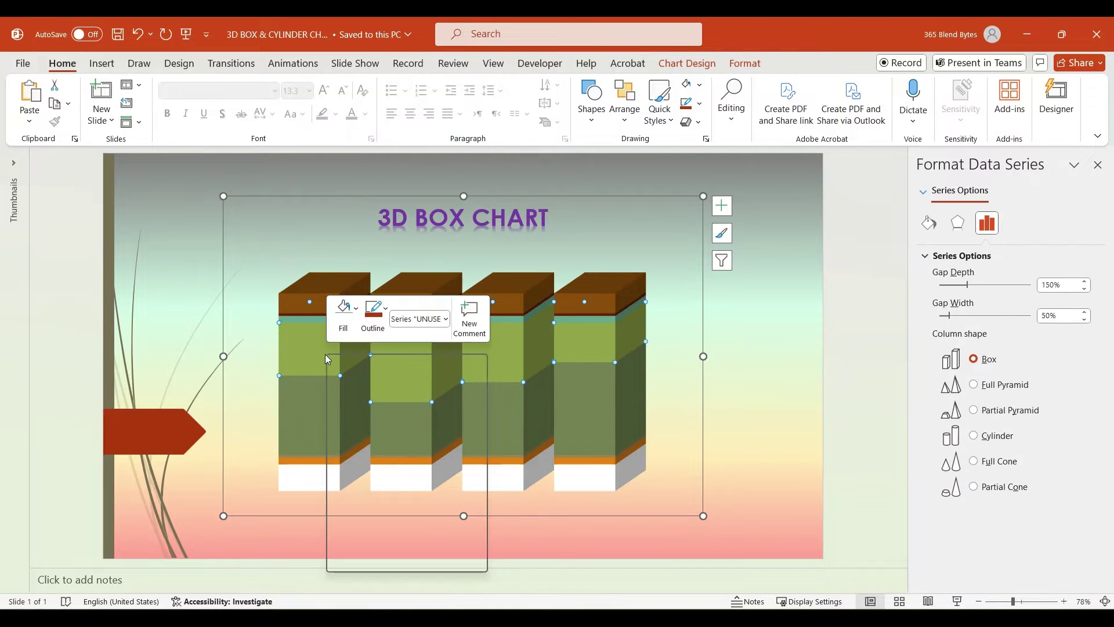
left_click(346, 315)
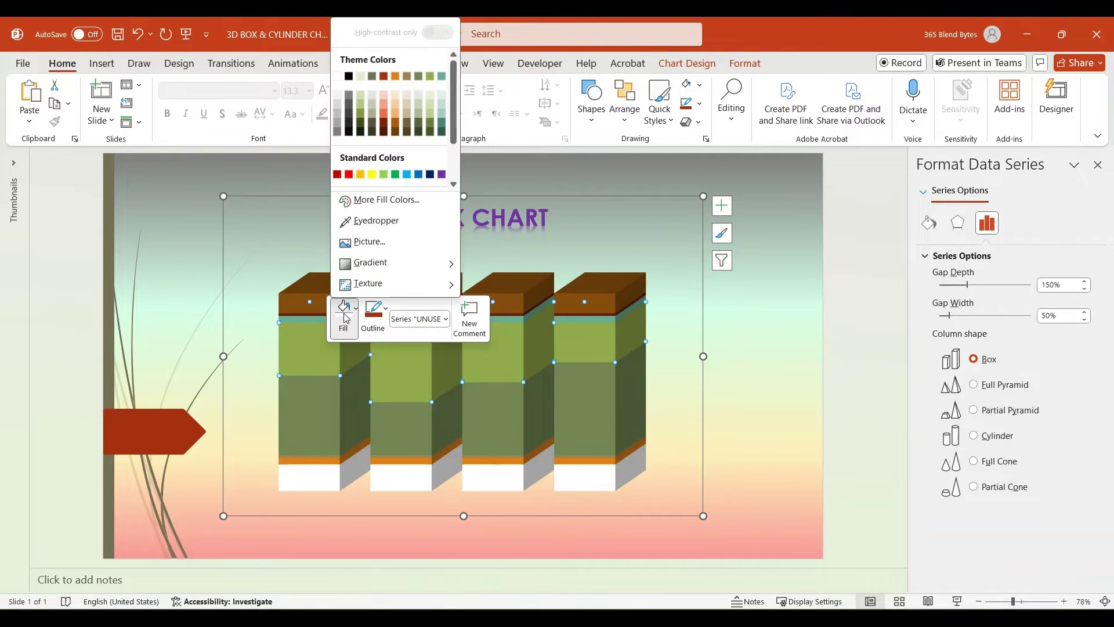
left_click(337, 76)
left_click(958, 223)
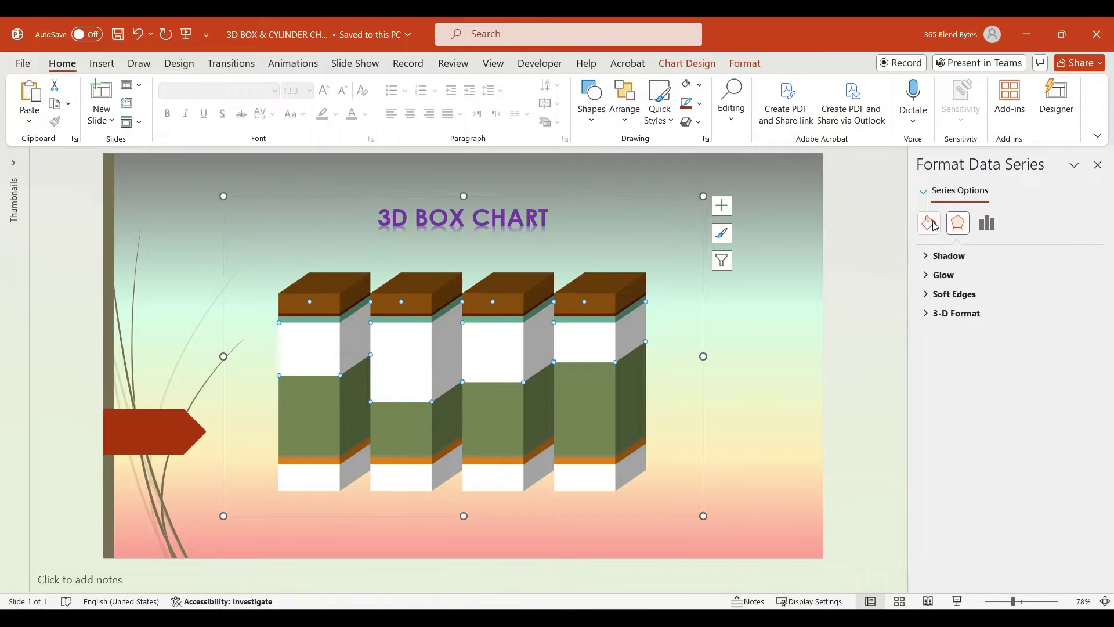
left_click(933, 225)
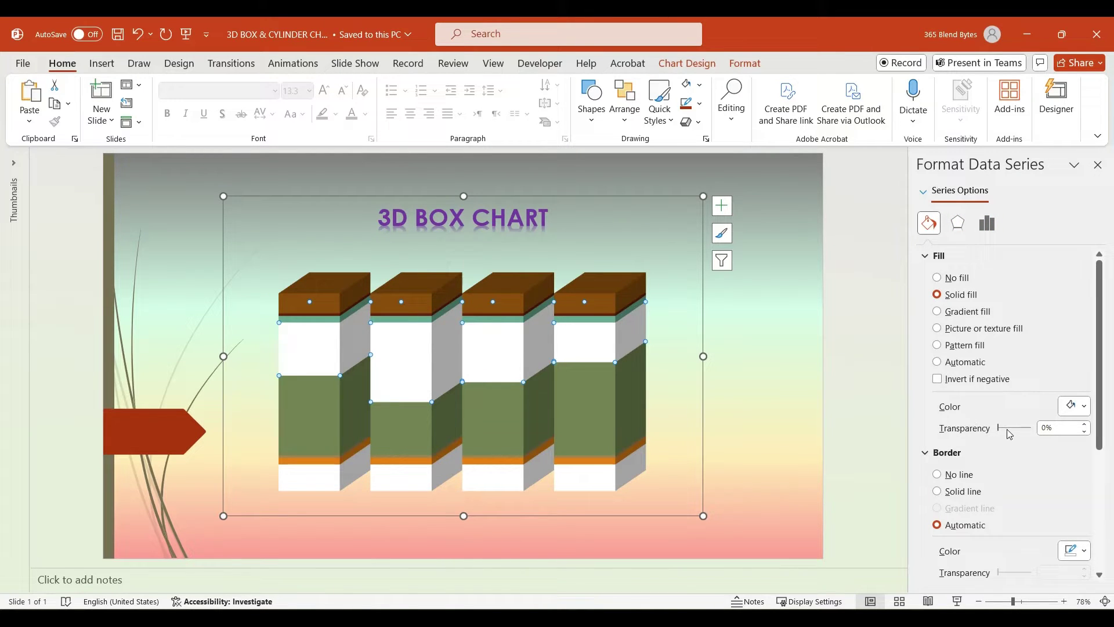
left_click(1034, 429)
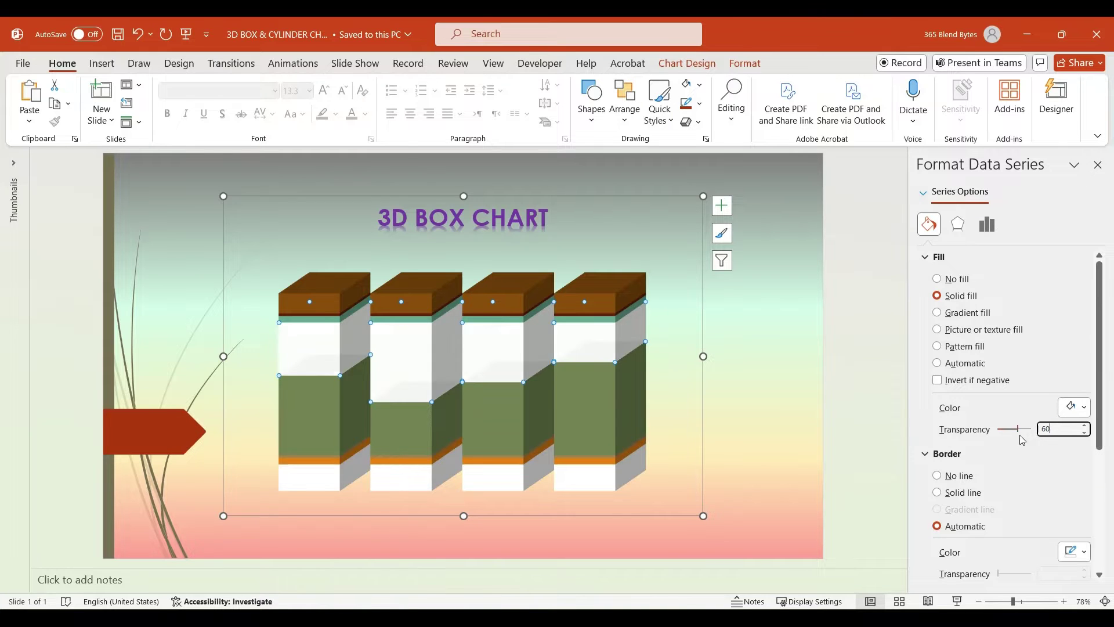
type("80")
key("Return")
left_click(754, 449)
left_click(434, 456)
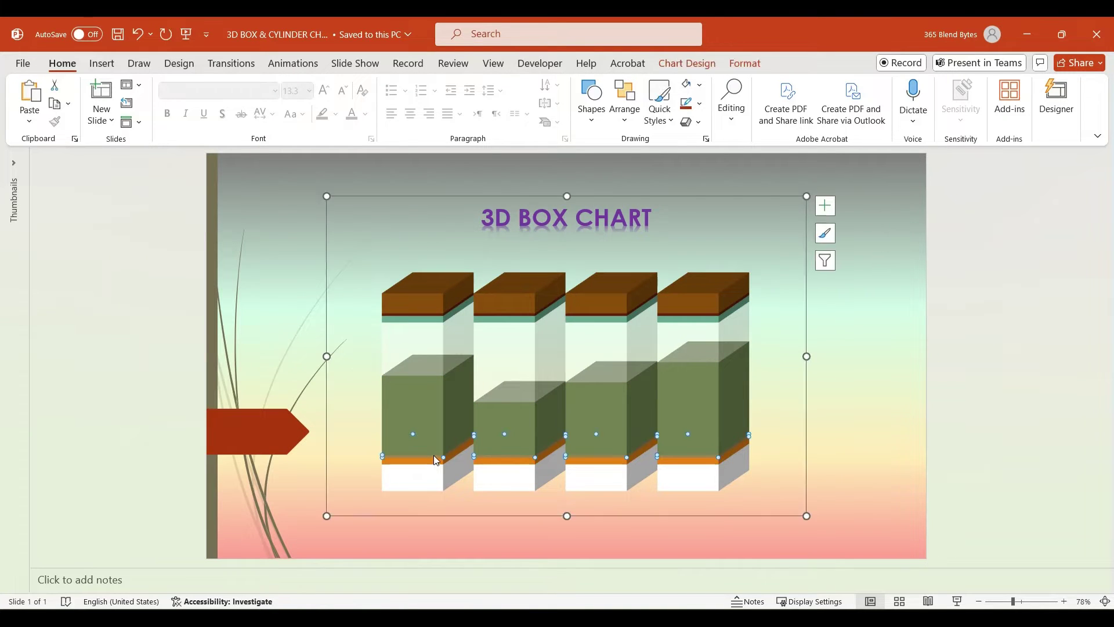
Fill the thin threshold strip under each box with white.
right_click(434, 456)
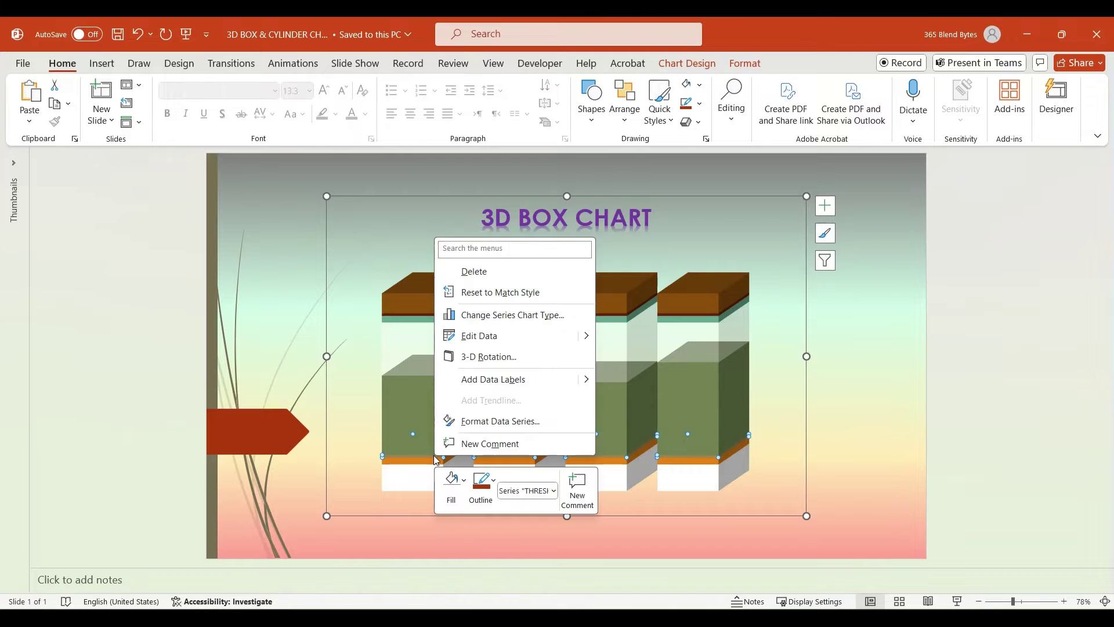
left_click(464, 482)
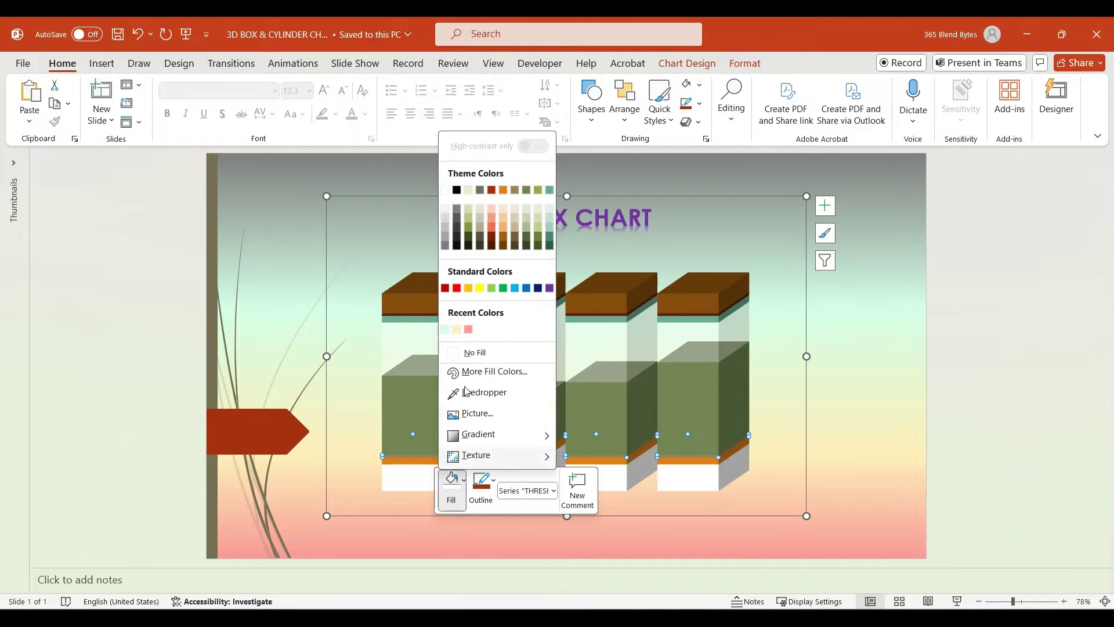
left_click(445, 190)
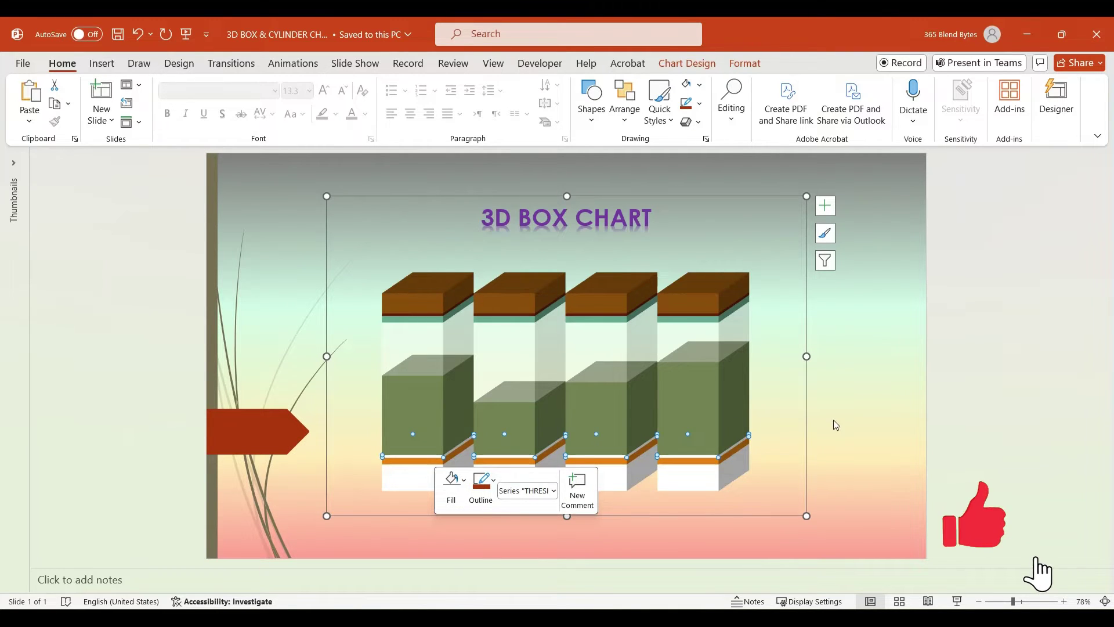
key("Escape")
key("Escape")
Recolour the brown CEILING LIMIT box tops purple.
left_click(427, 306)
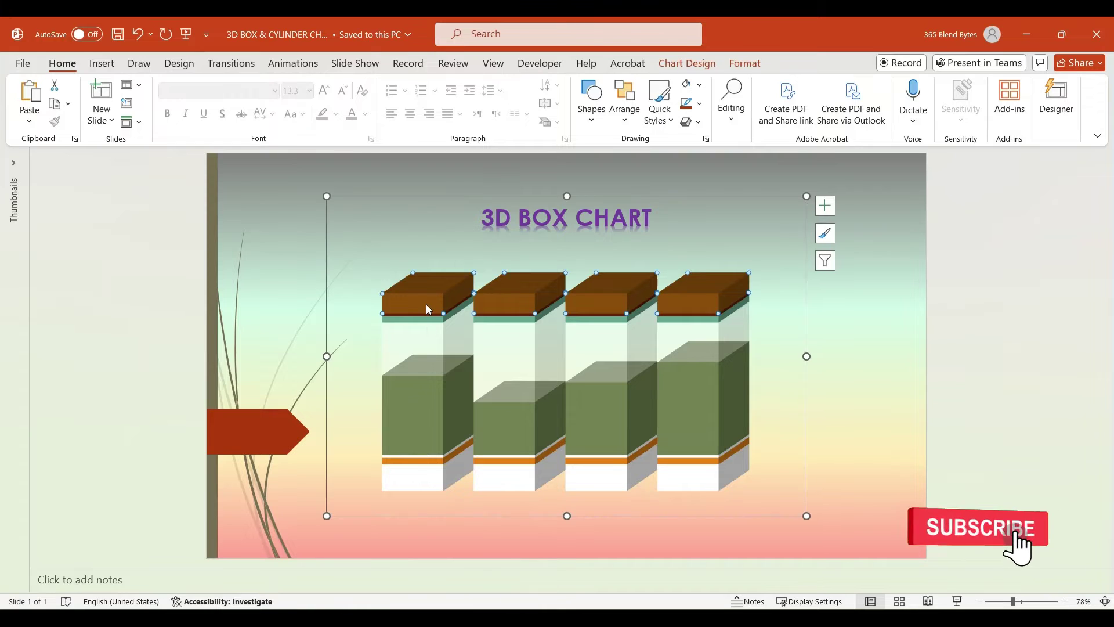
right_click(426, 306)
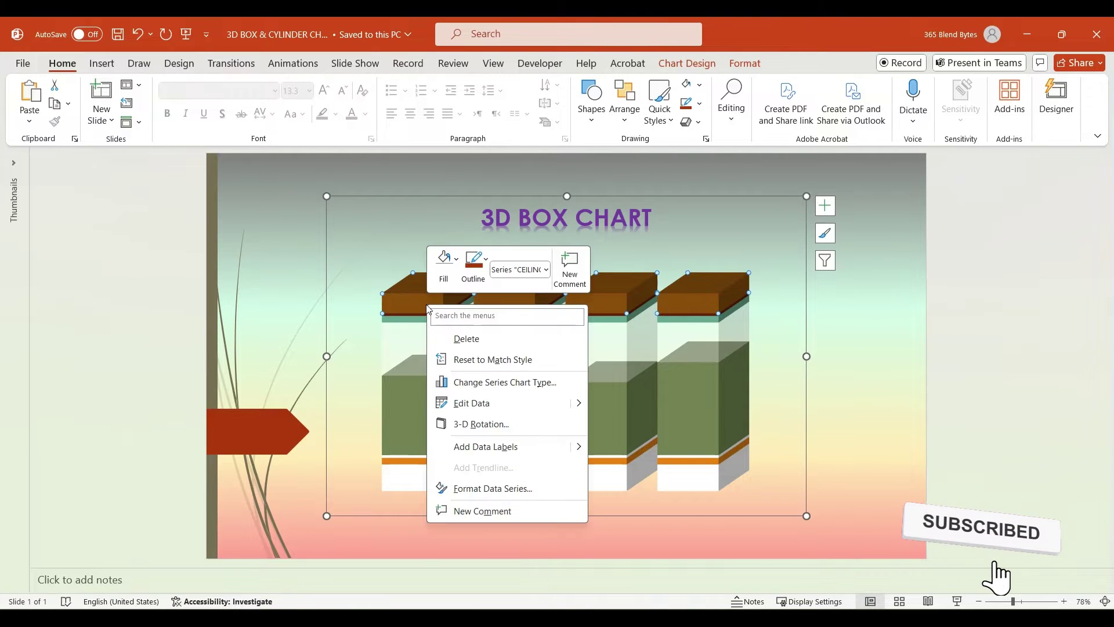
left_click(454, 270)
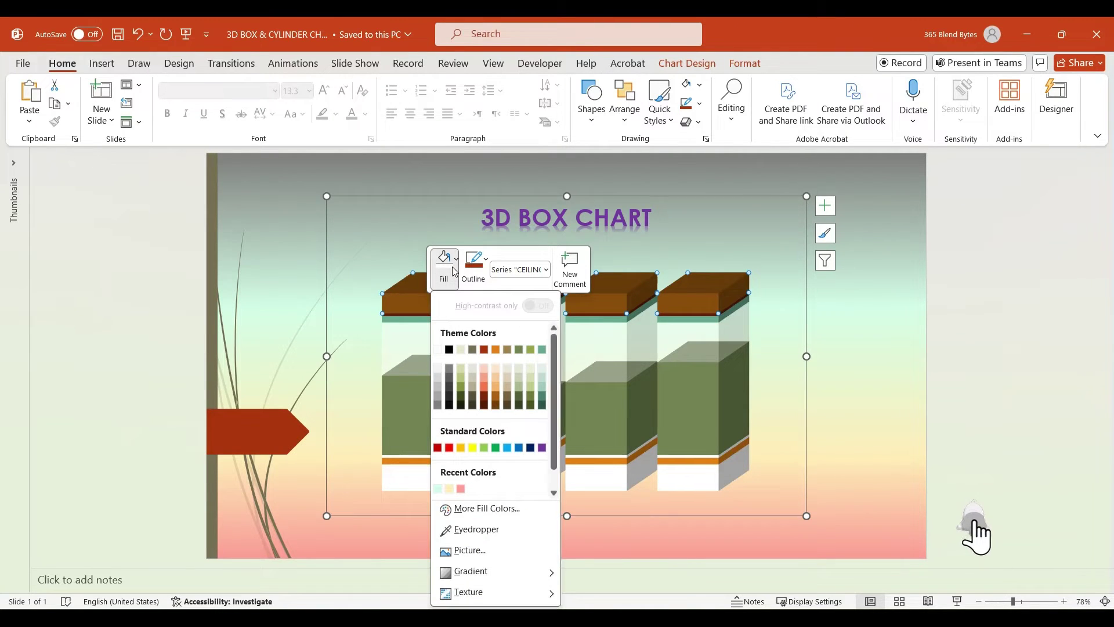
left_click(542, 448)
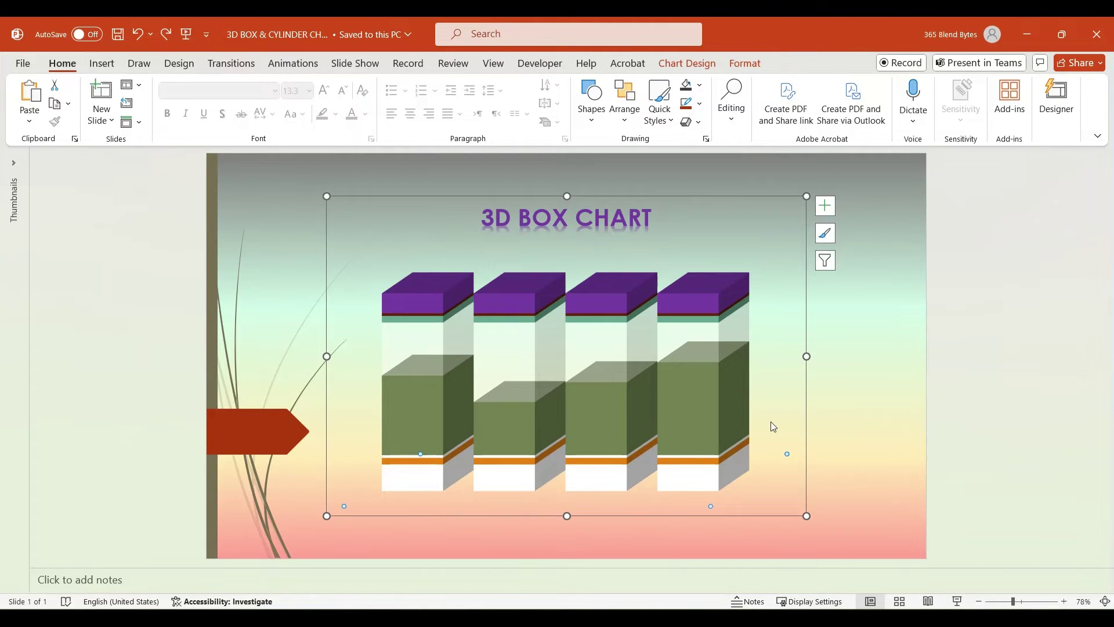
Colour the first column's lower strip, box and top strip black.
right_click(414, 467)
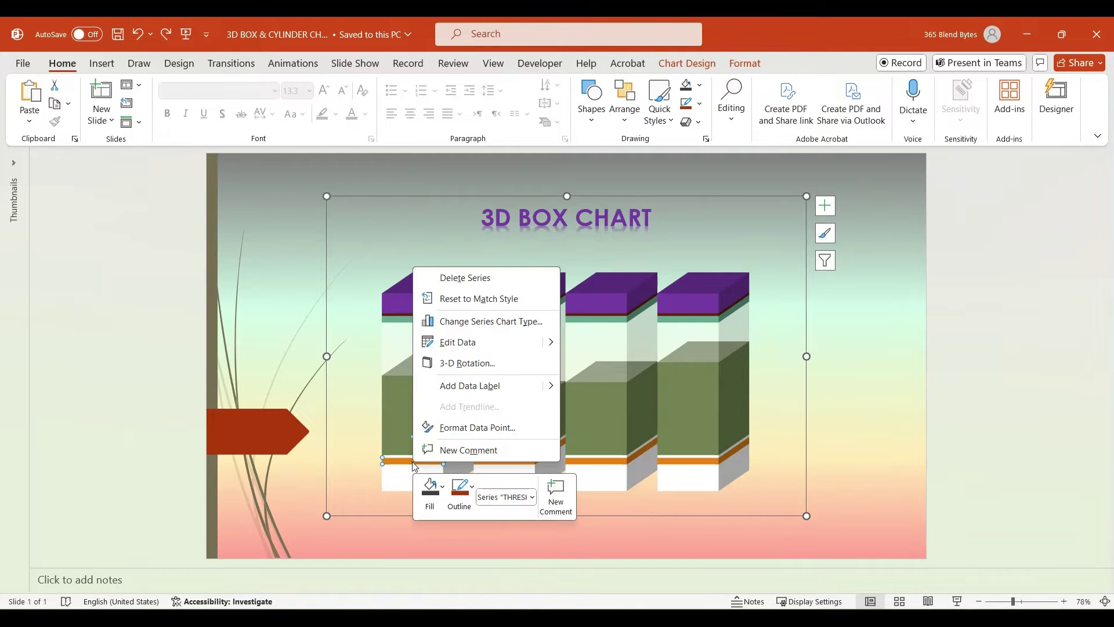
left_click(443, 488)
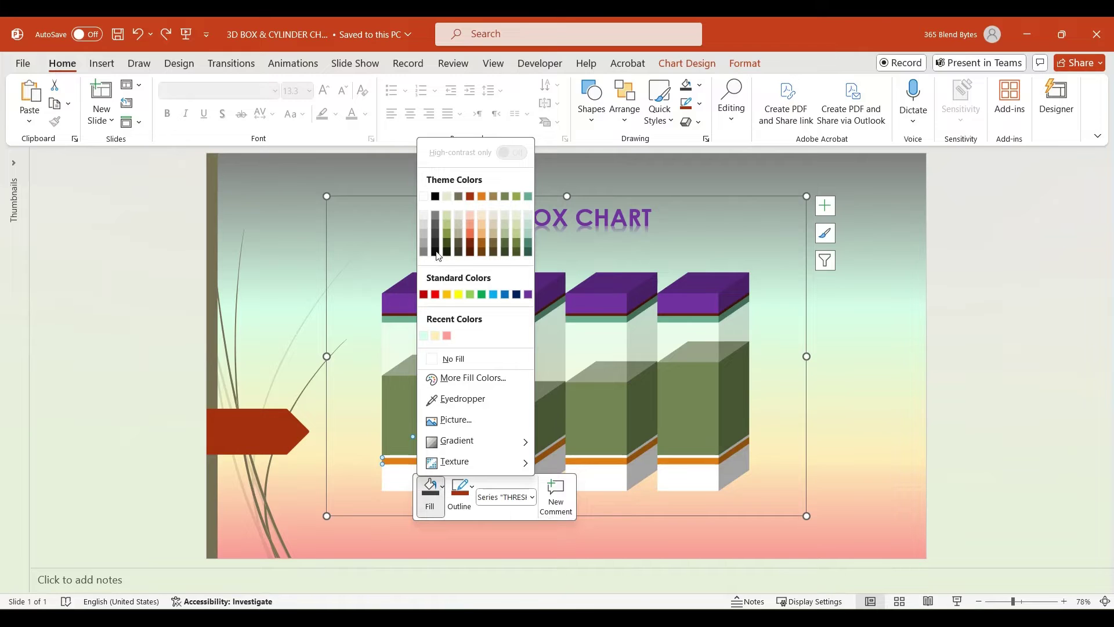
left_click(436, 244)
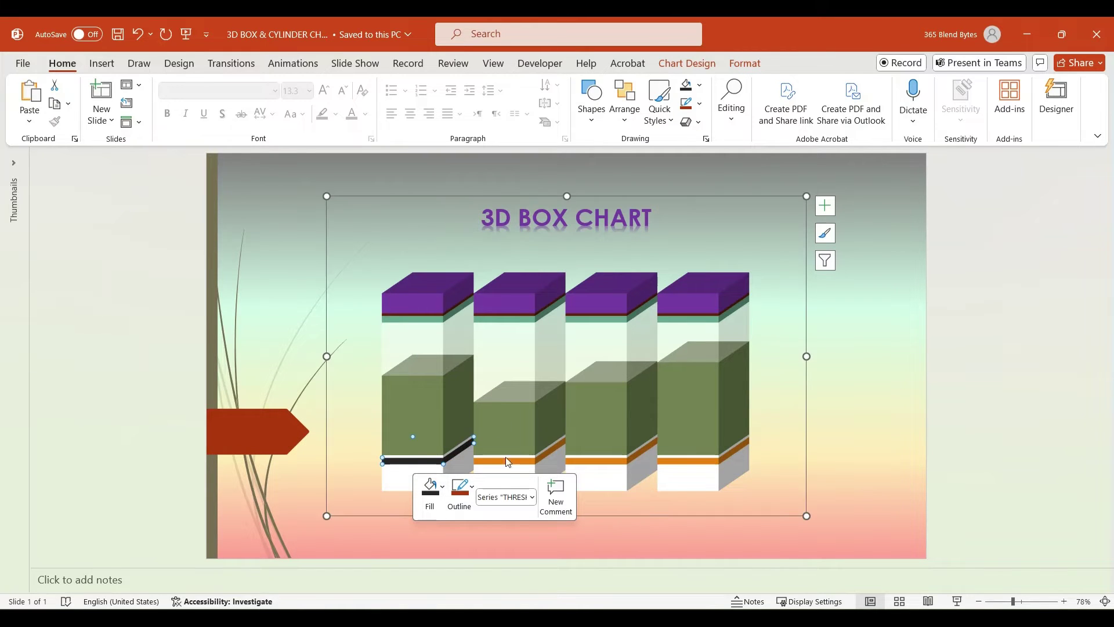
left_click(436, 413)
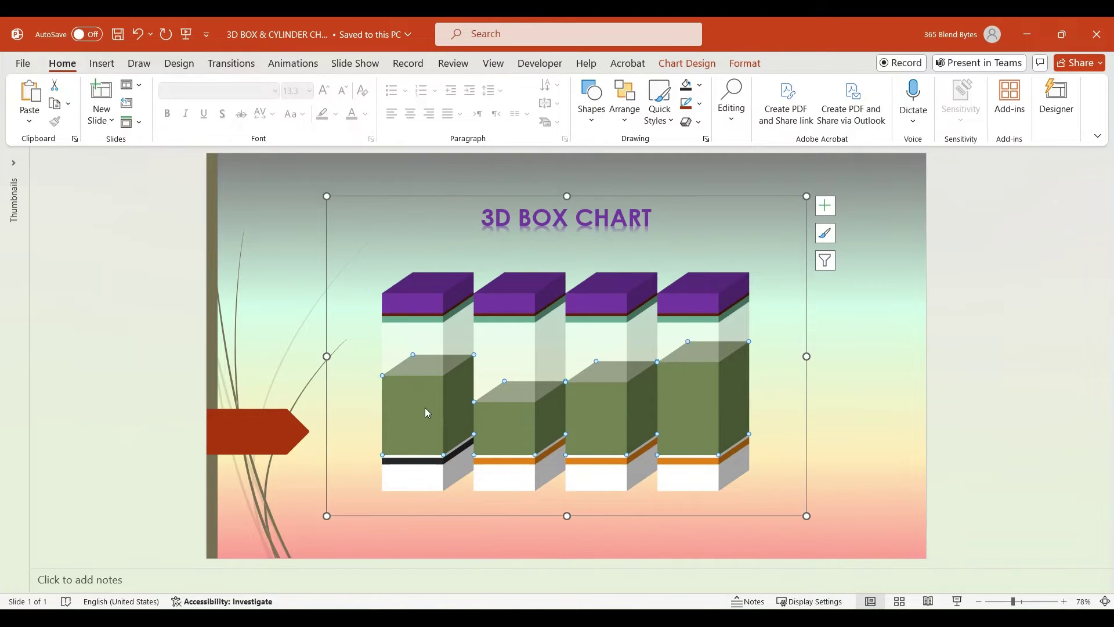
left_click(685, 86)
left_click(433, 323)
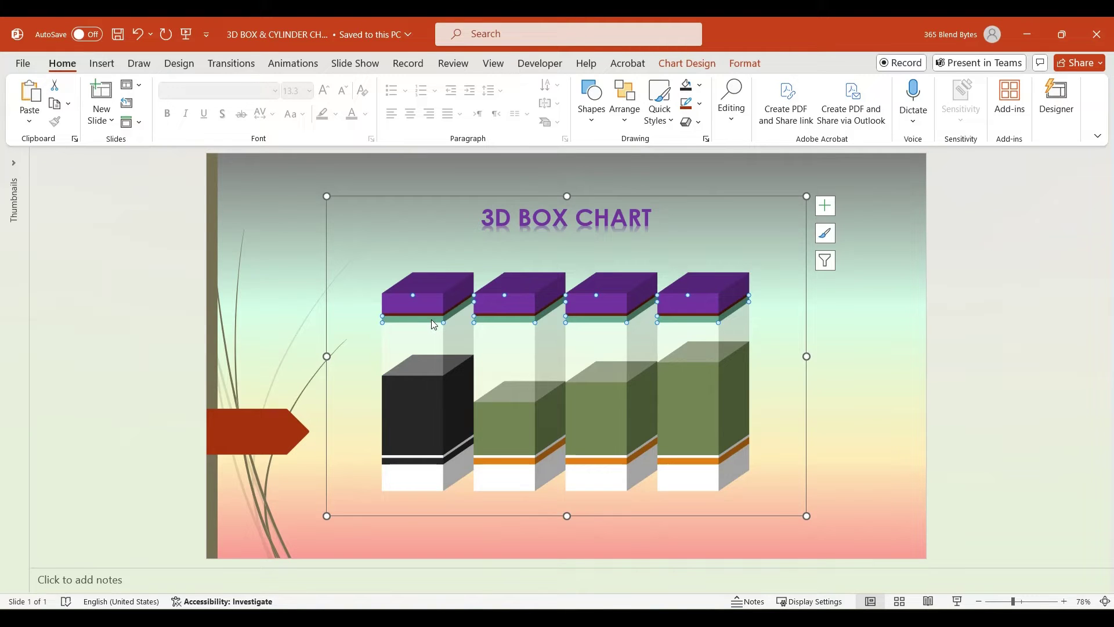
left_click(431, 319)
left_click(686, 87)
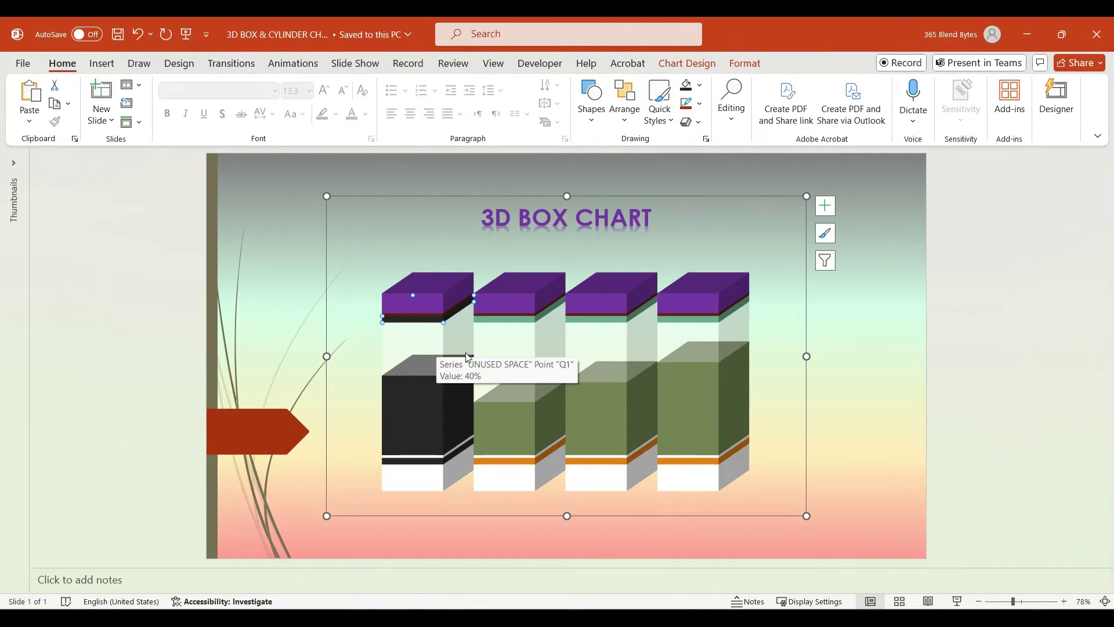
Colour the second column's lower strip and box green.
left_click(499, 462)
left_click(499, 462)
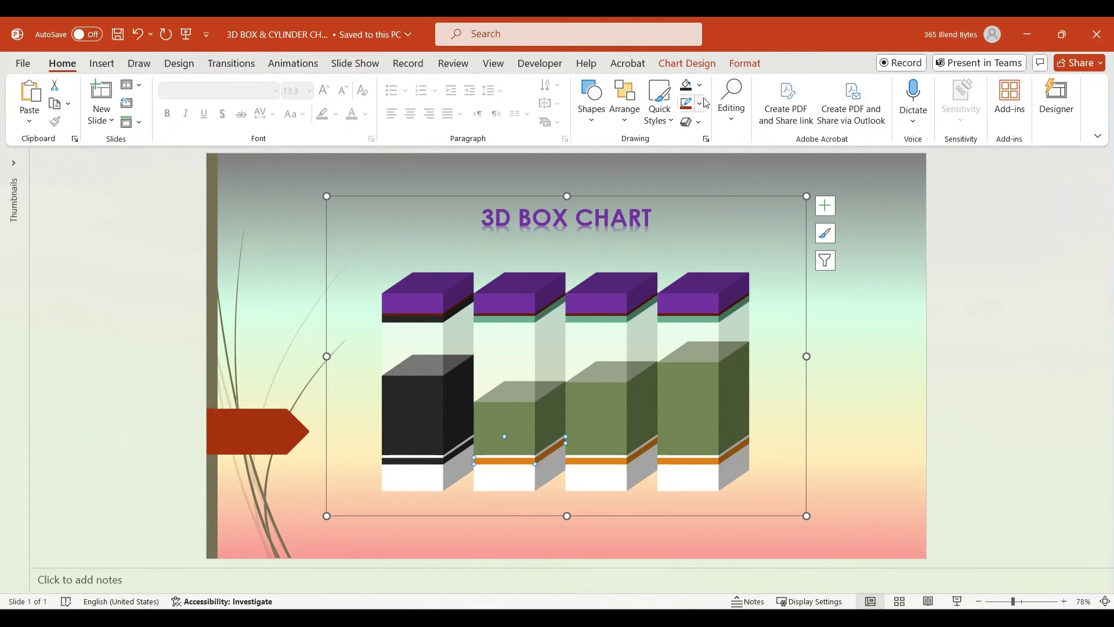
left_click(700, 86)
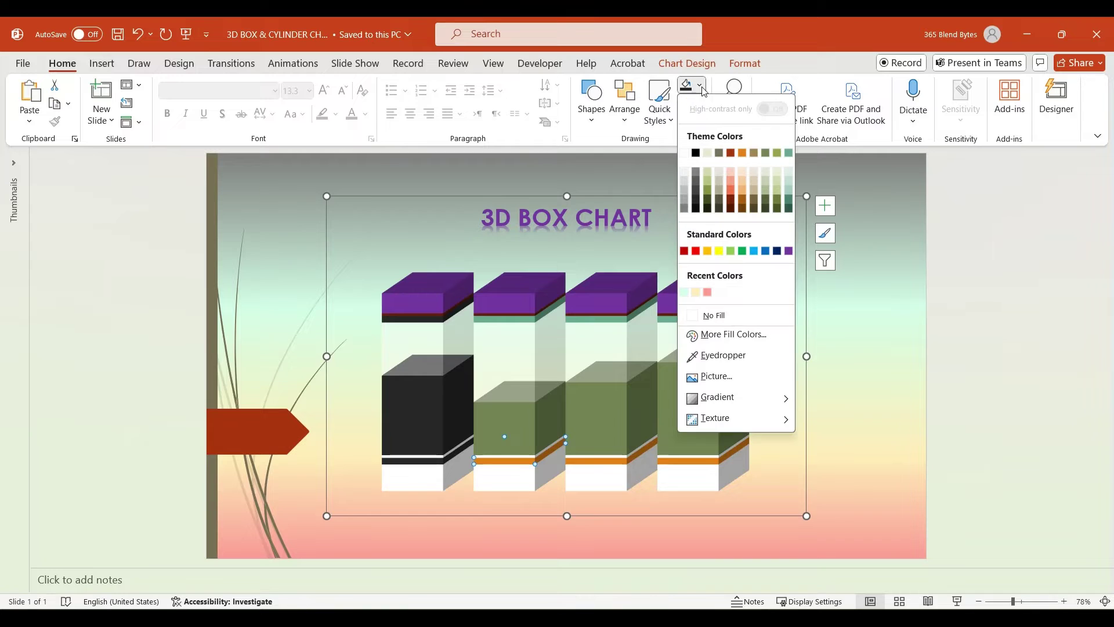
left_click(743, 251)
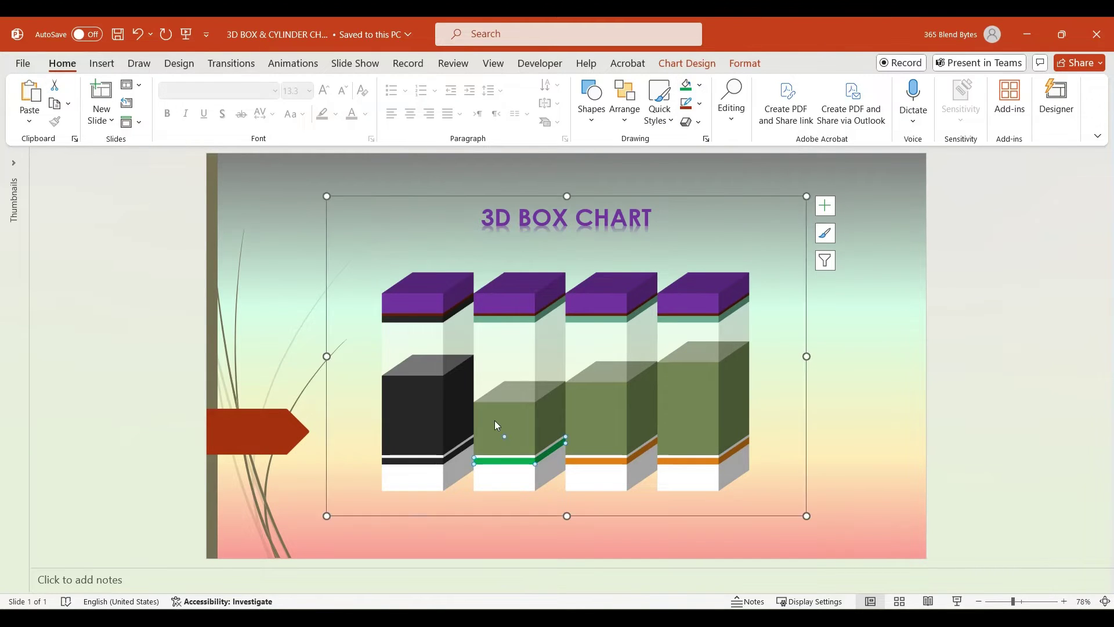
left_click(490, 417)
key("F4")
key("F4")
Colour the third column's lower strip, box and top strip gold.
left_click(593, 466)
left_click(700, 85)
left_click(696, 190)
key("ctrl+z")
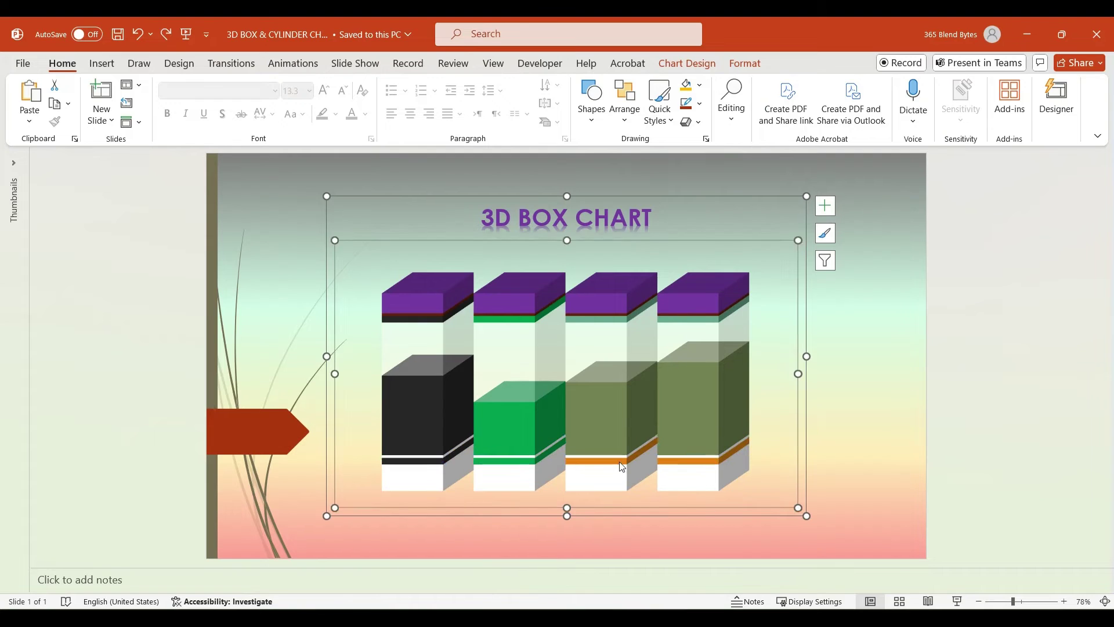
left_click(700, 85)
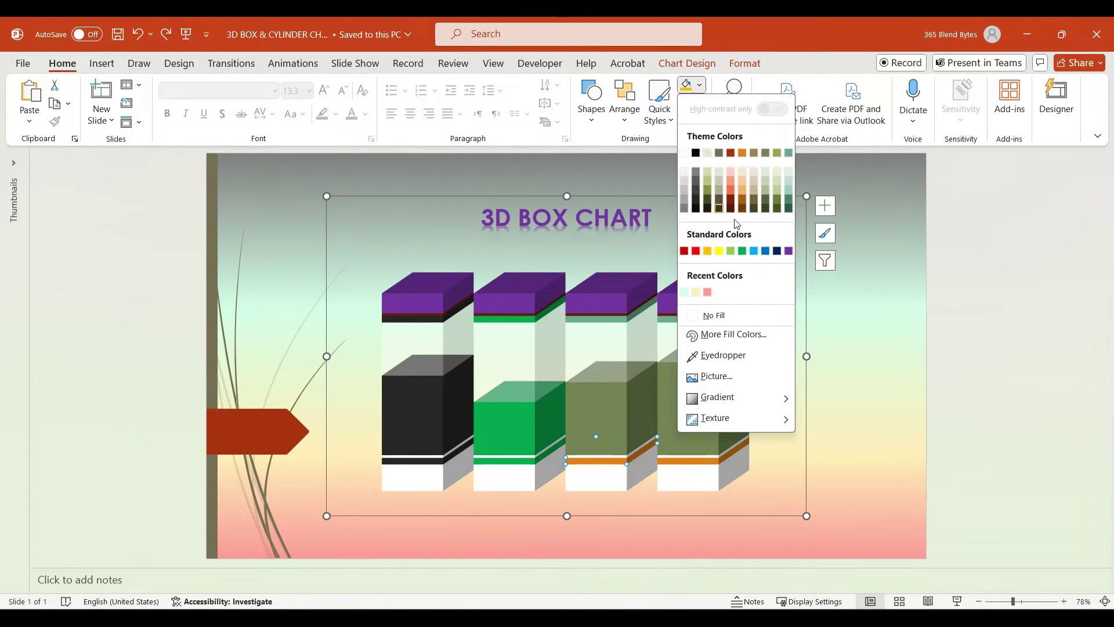
left_click(709, 252)
left_click(595, 408)
left_click(686, 86)
left_click(595, 319)
Colour the fourth column's lower strip, box and top strip dark red.
left_click(673, 464)
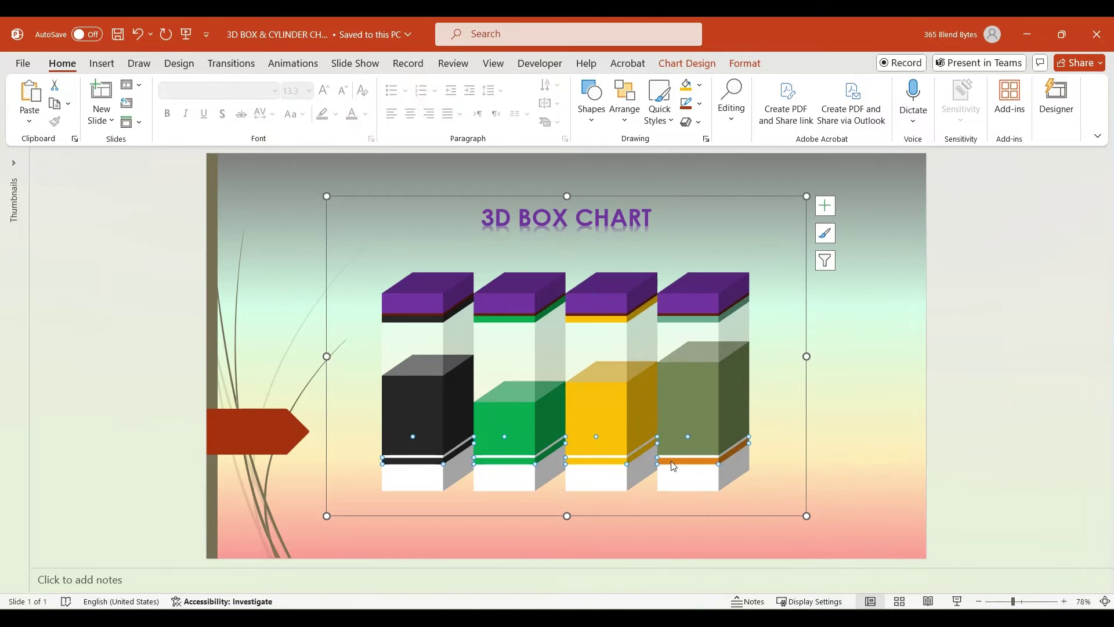
left_click(699, 85)
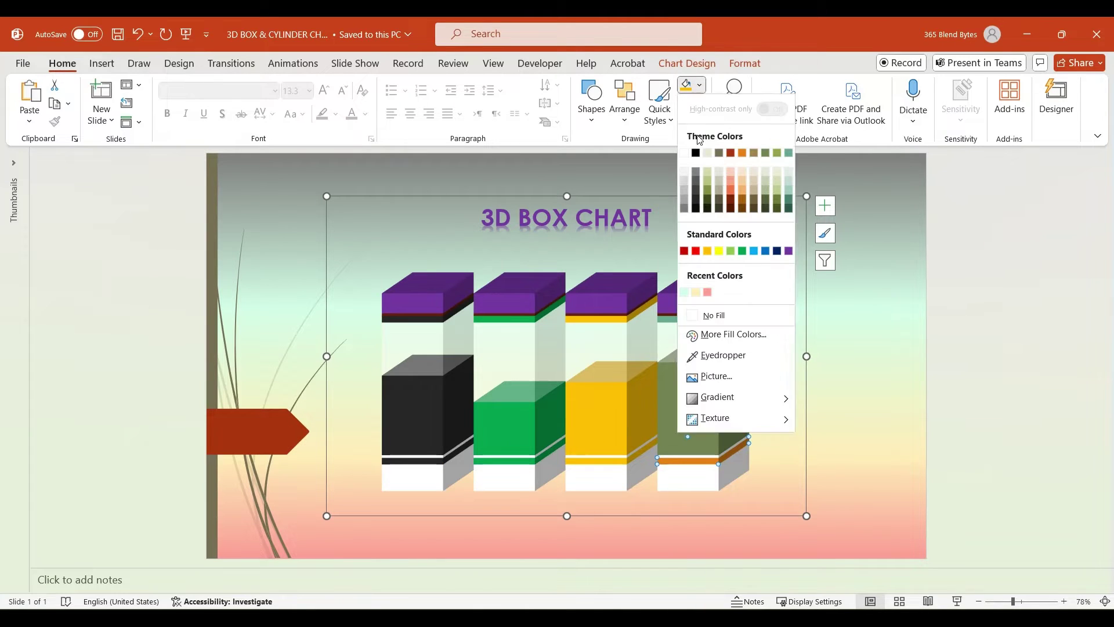
left_click(697, 252)
left_click(695, 392)
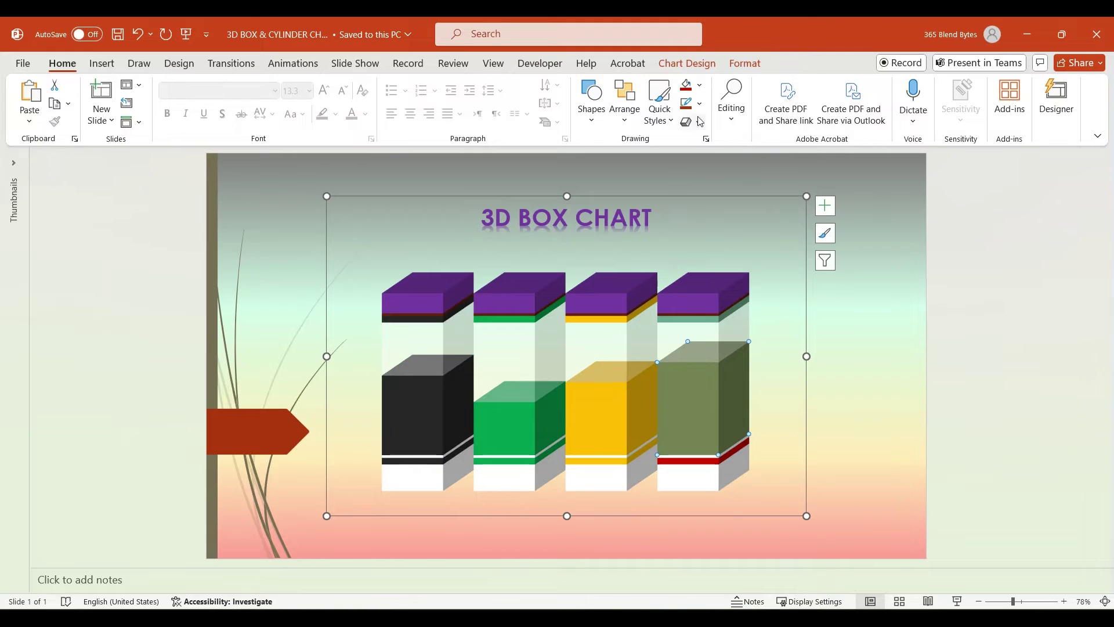
left_click(687, 86)
left_click(695, 319)
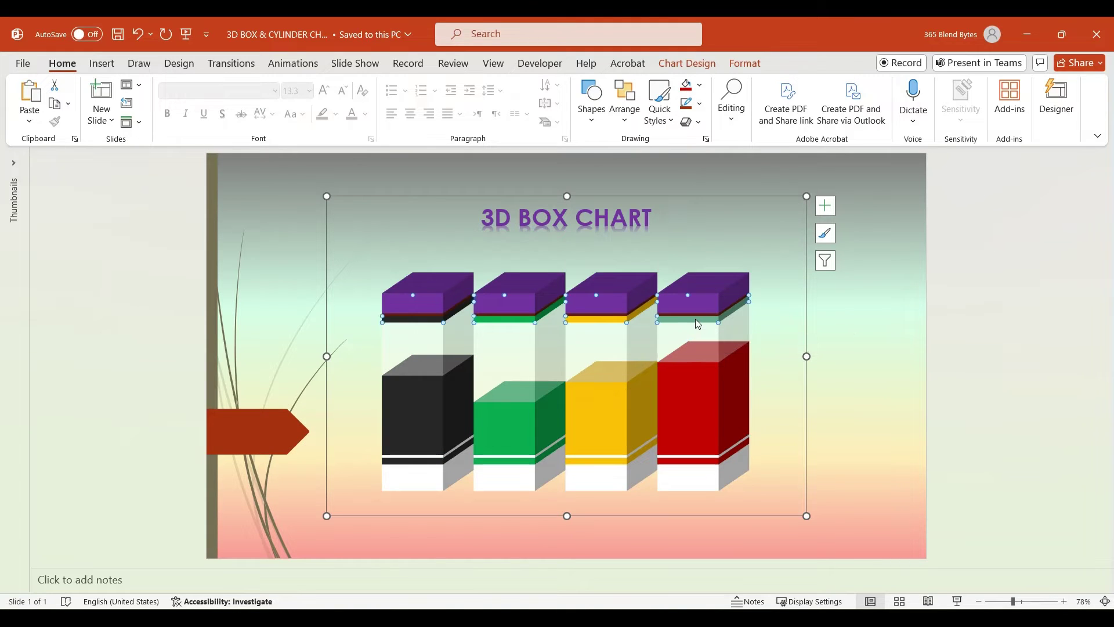
left_click(687, 86)
left_click(864, 343)
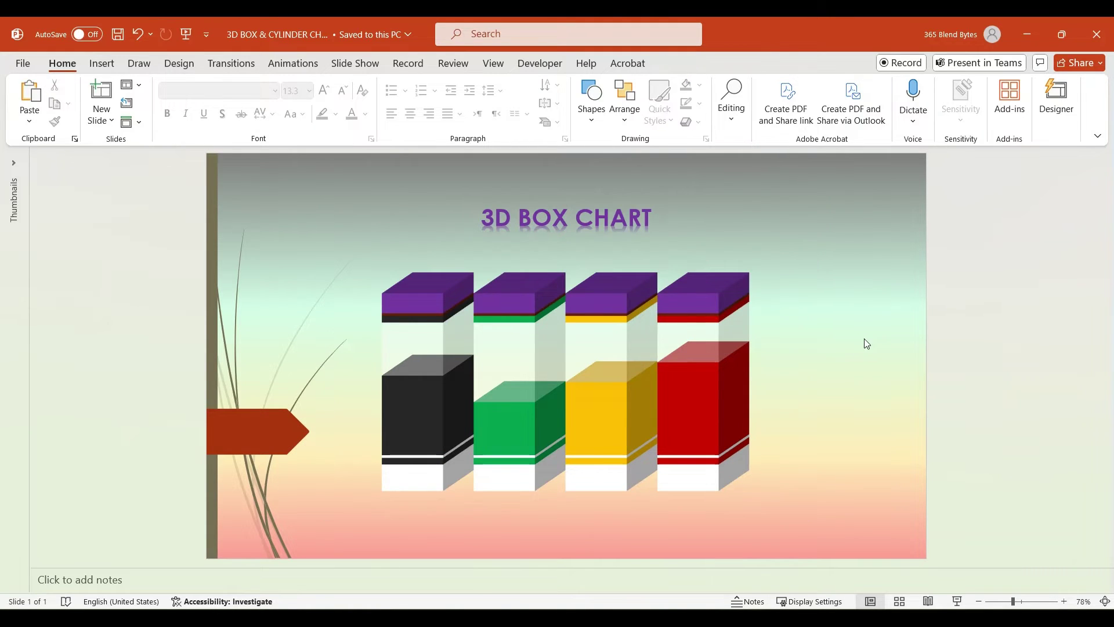
Apply a bevel preset to the purple box lids.
left_click(431, 306)
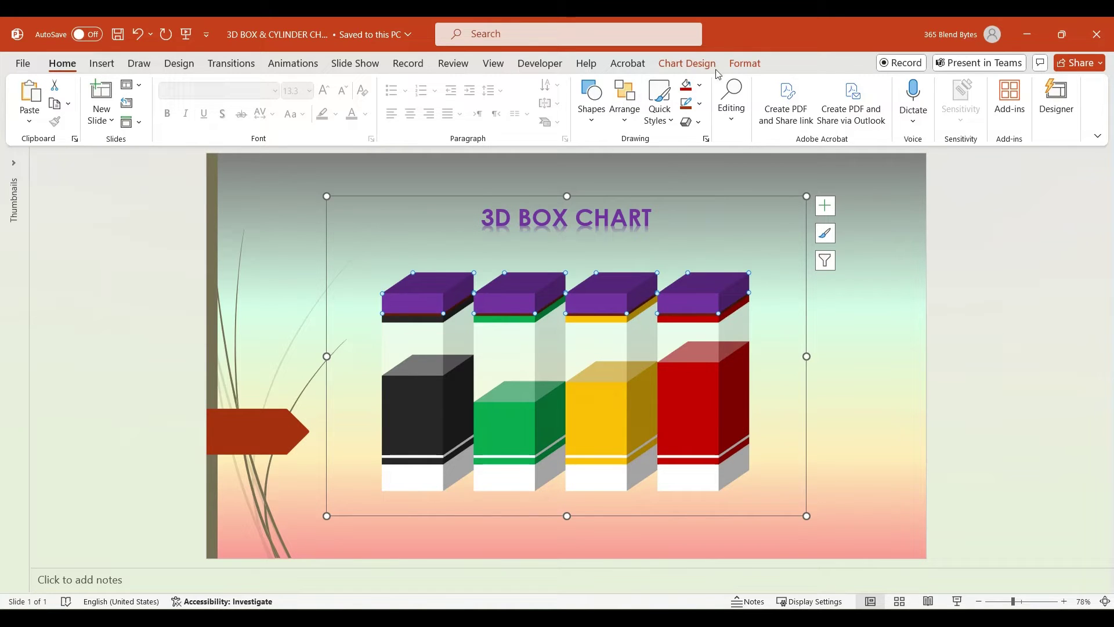
left_click(740, 64)
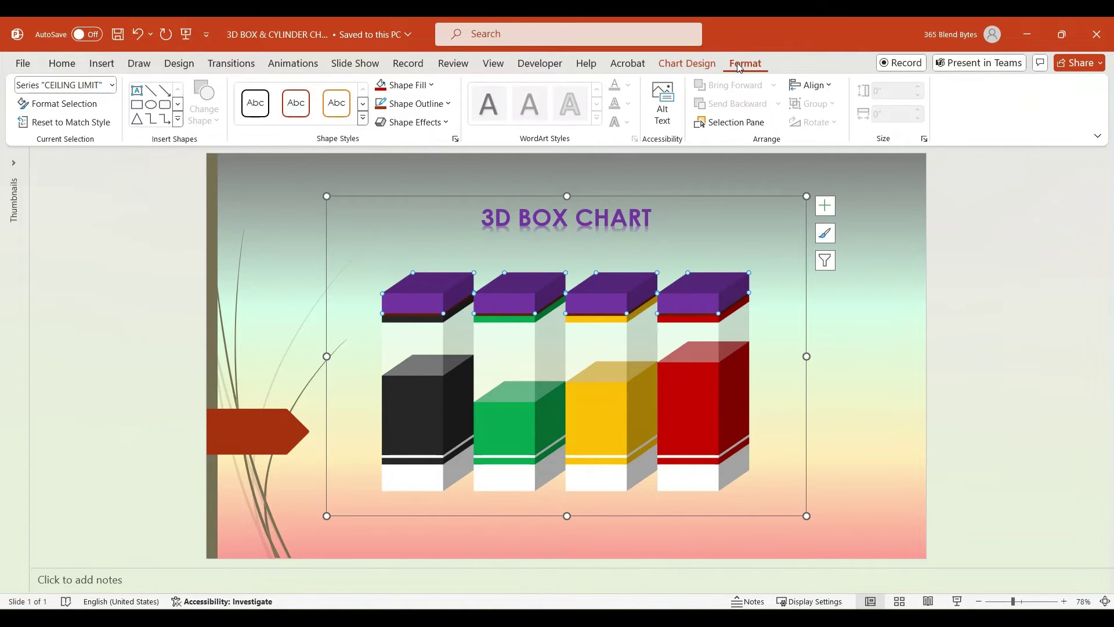
left_click(446, 123)
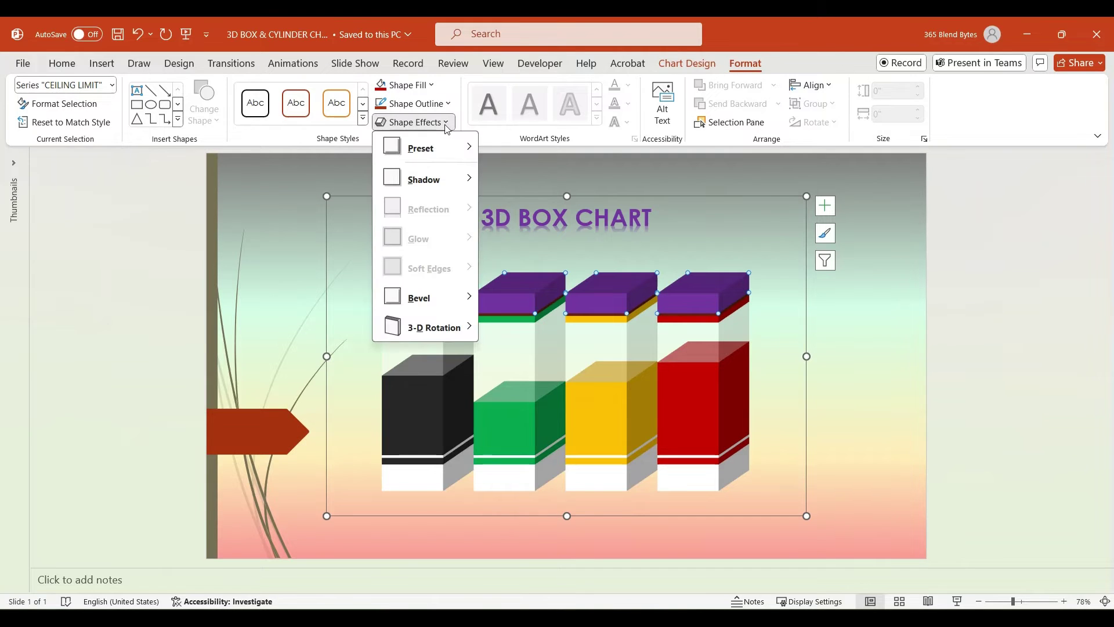
mouse_move(450, 305)
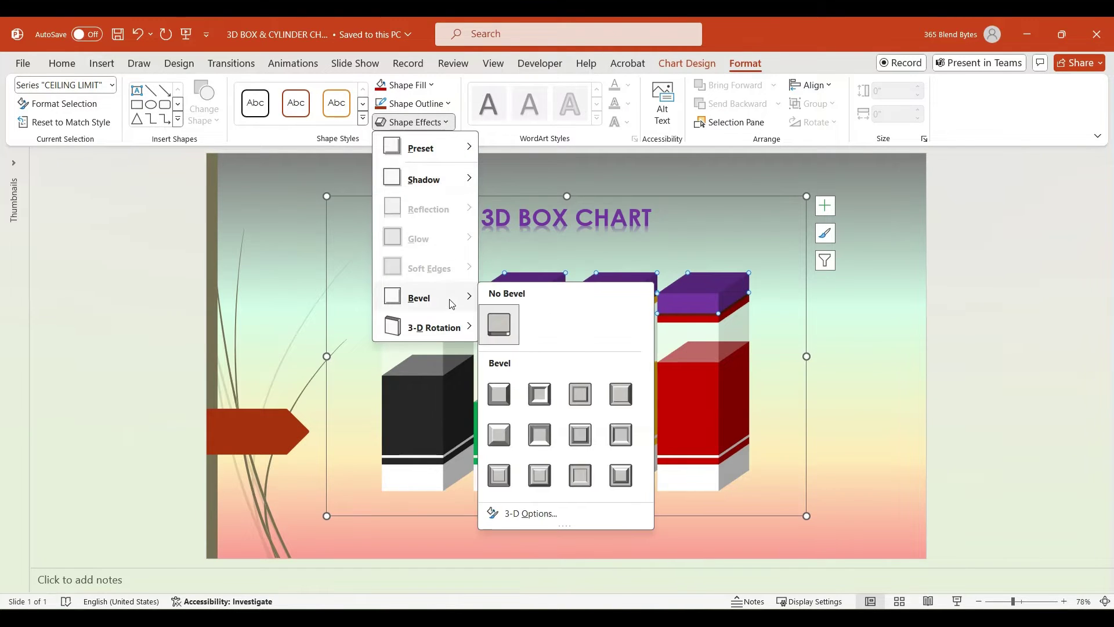
left_click(499, 475)
left_click(824, 365)
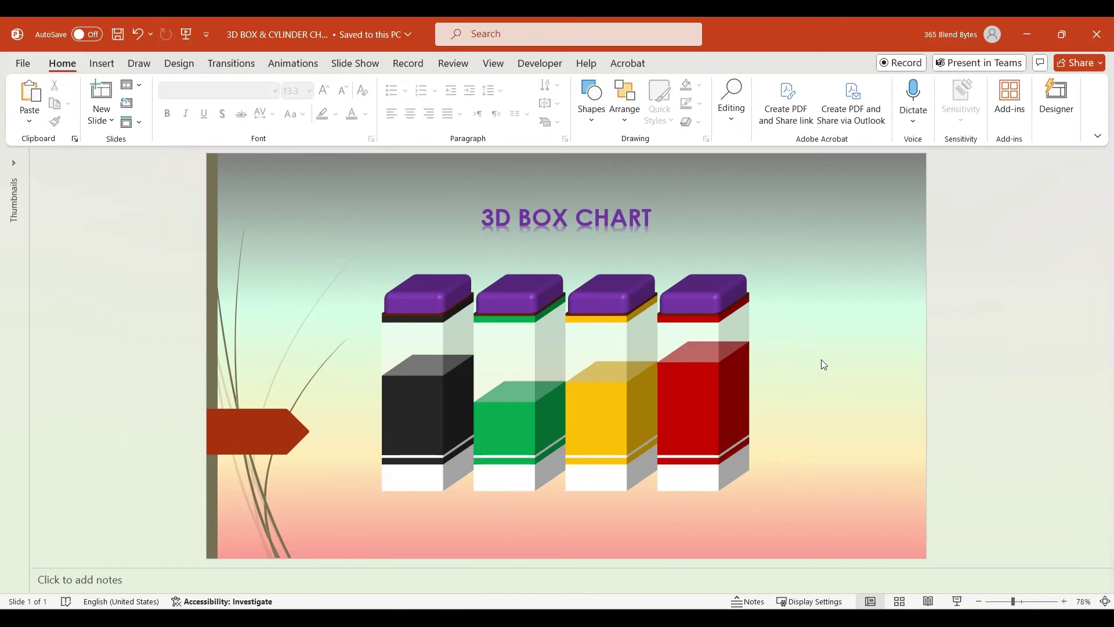
Apply a bevel preset to the UNUSED SPACE series.
left_click(435, 339)
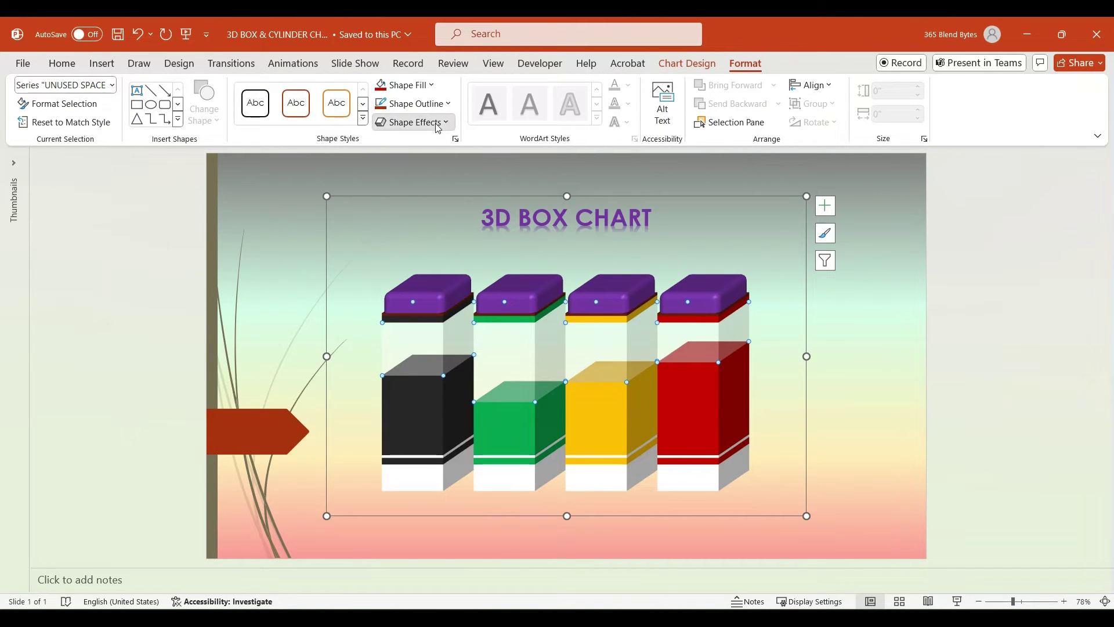
left_click(413, 122)
mouse_move(452, 300)
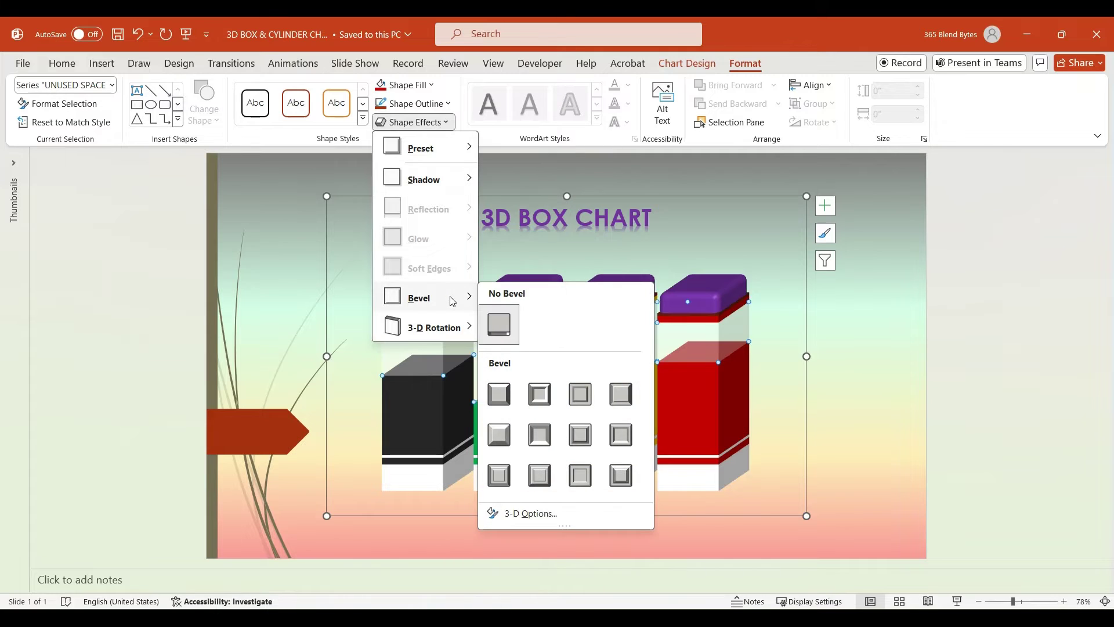
left_click(500, 473)
Apply a bevel preset to the coloured OPERATIONAL LEVEL boxes.
left_click(459, 430)
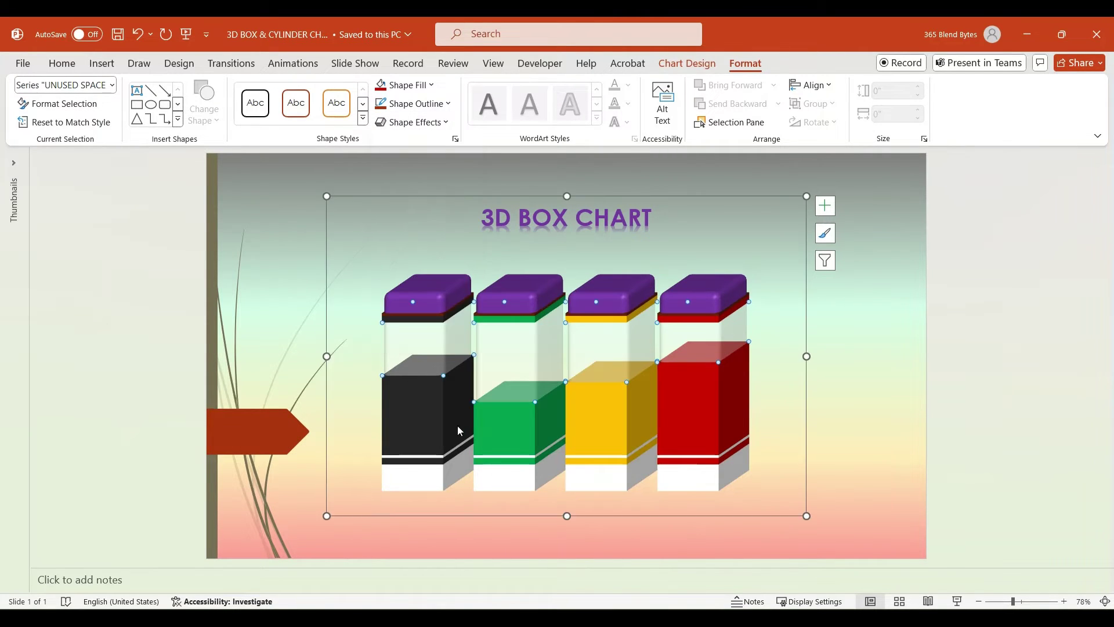
left_click(436, 423)
left_click(412, 122)
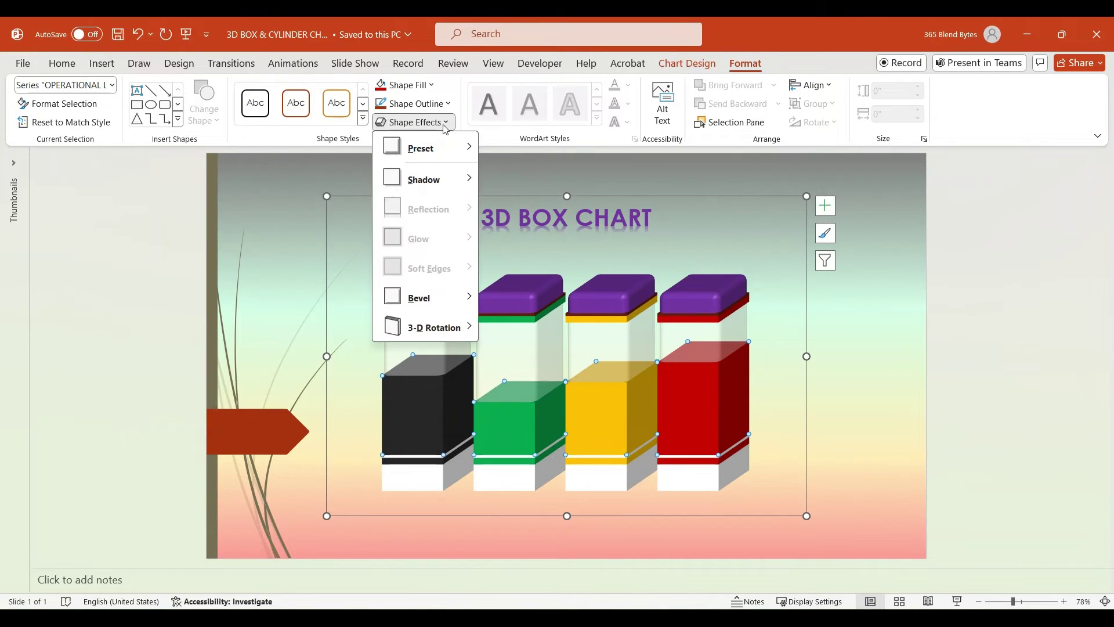
mouse_move(432, 312)
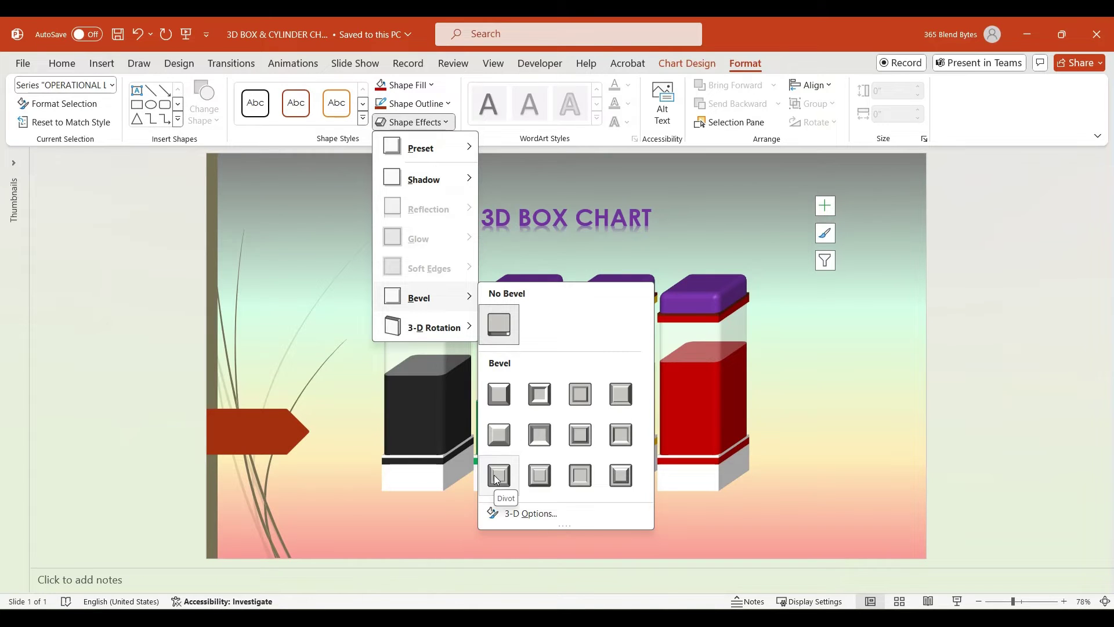
left_click(497, 476)
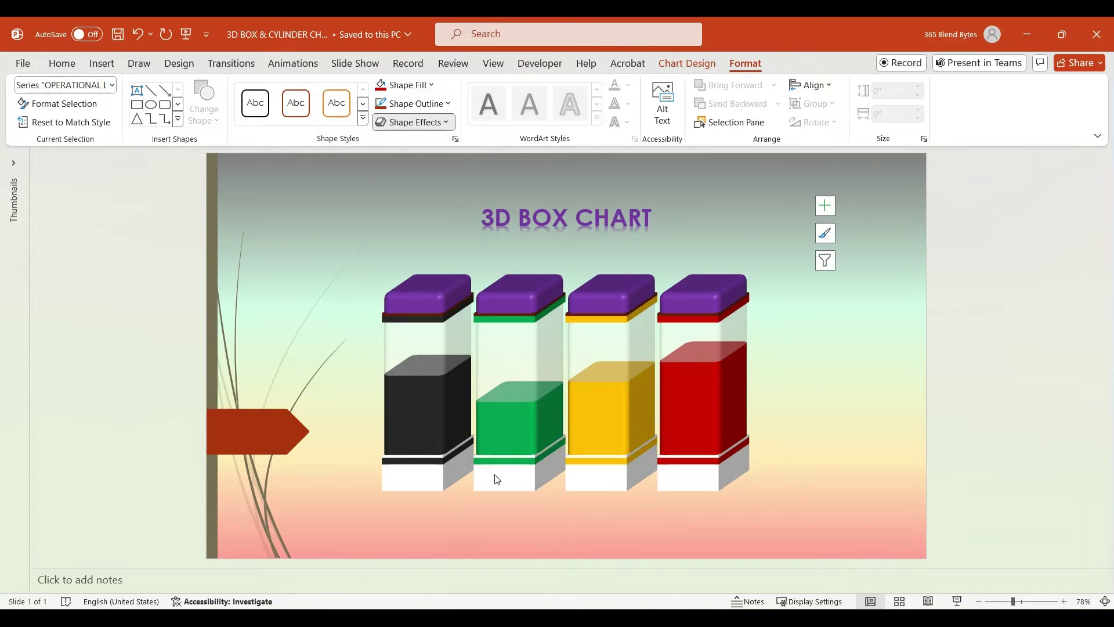
left_click(776, 462)
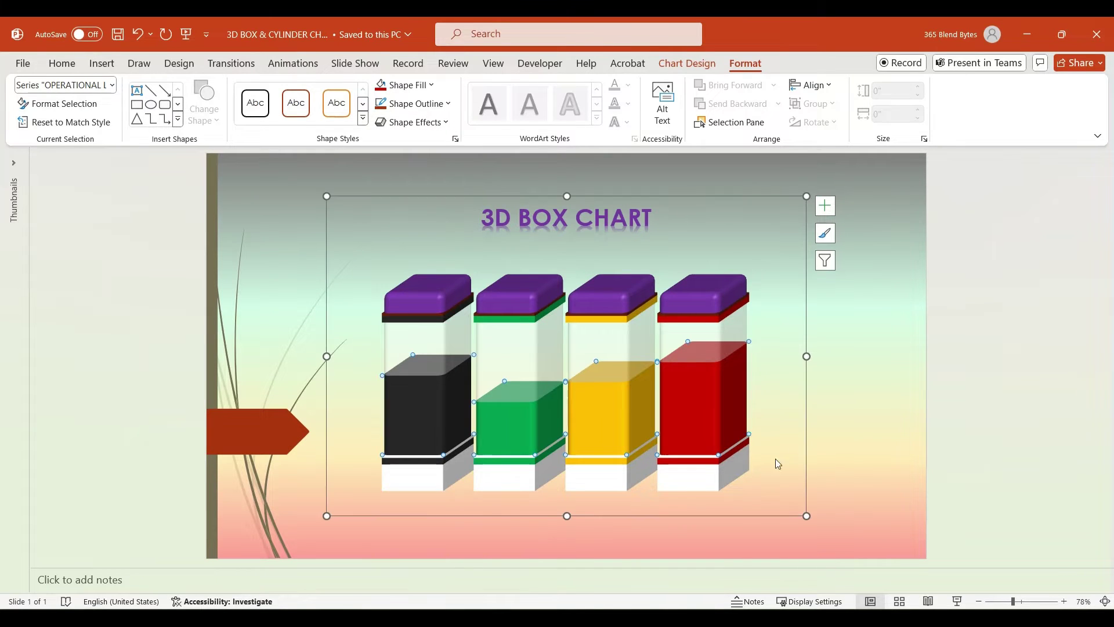
Give the white base series a Perspective Lower Right shadow.
left_click(437, 479)
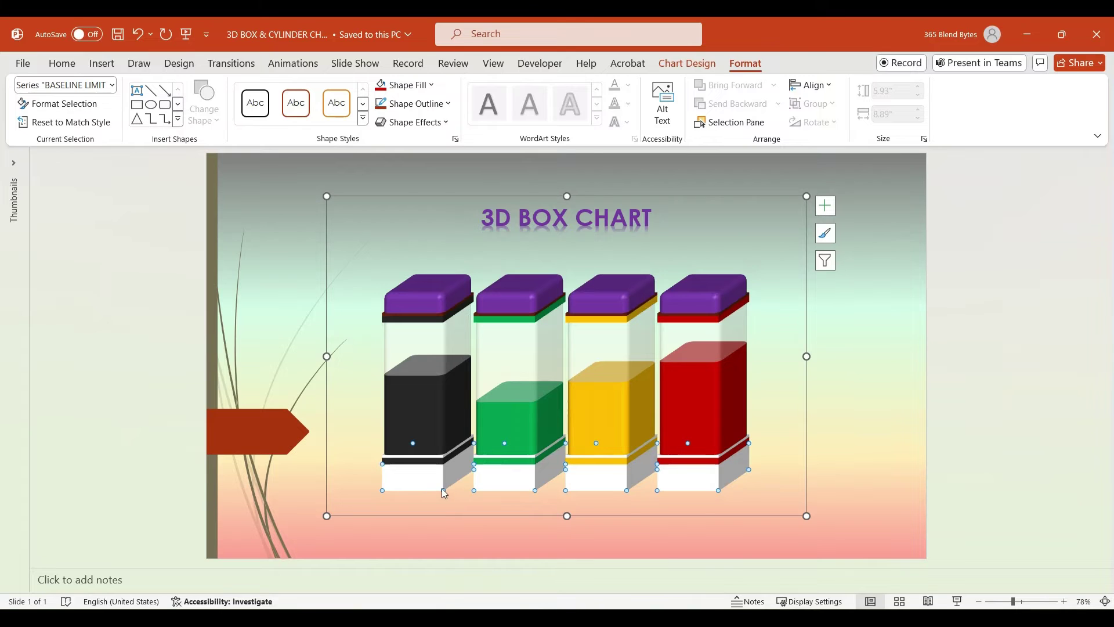
left_click(436, 126)
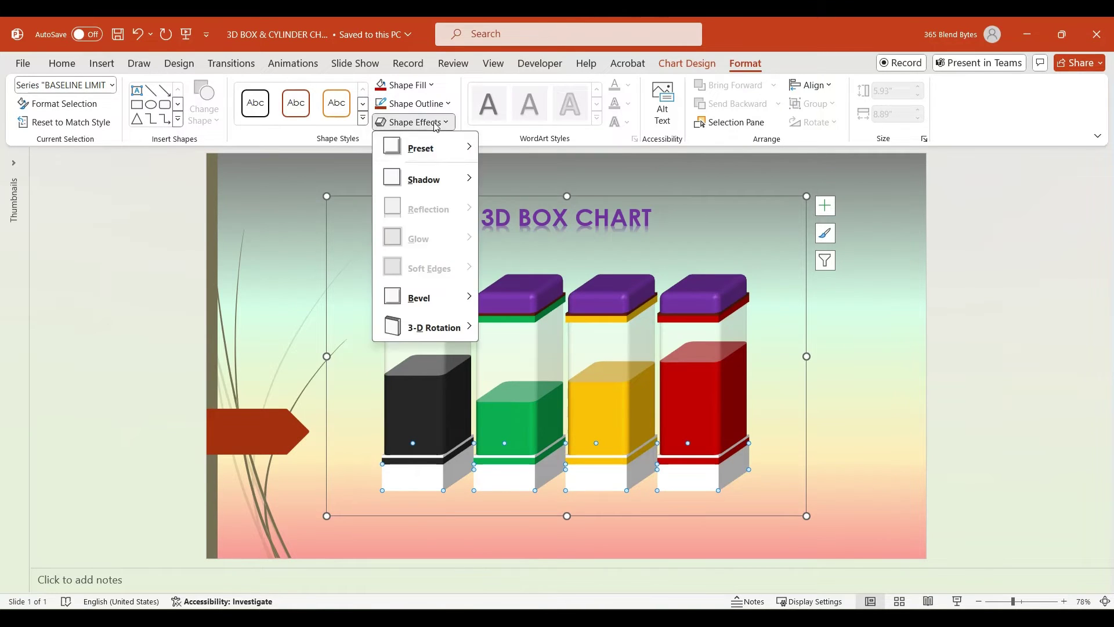
mouse_move(432, 177)
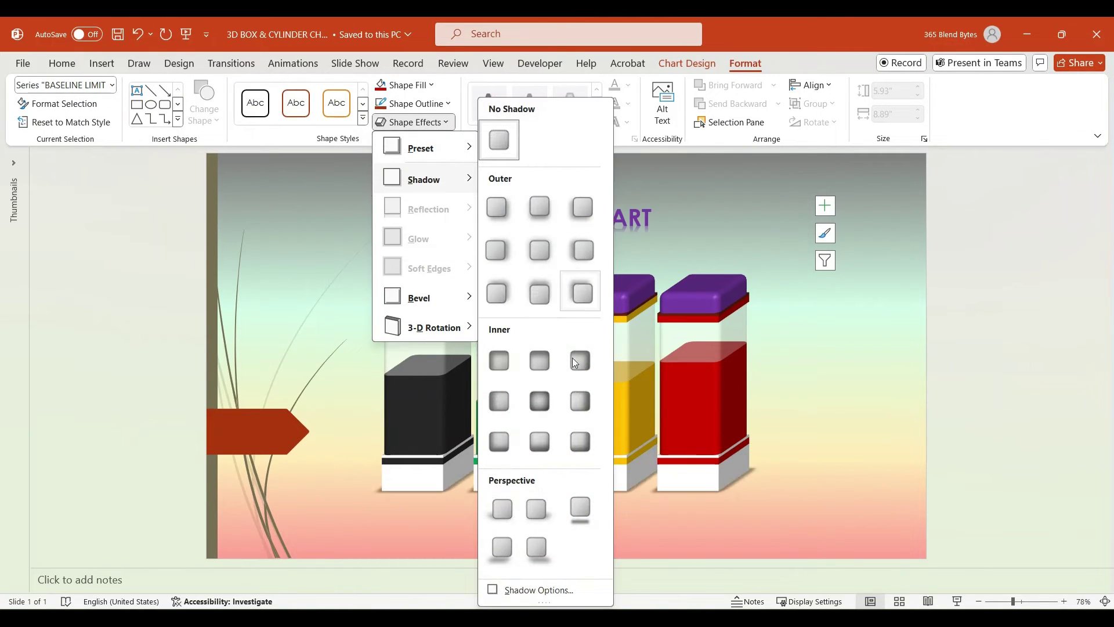
left_click(538, 550)
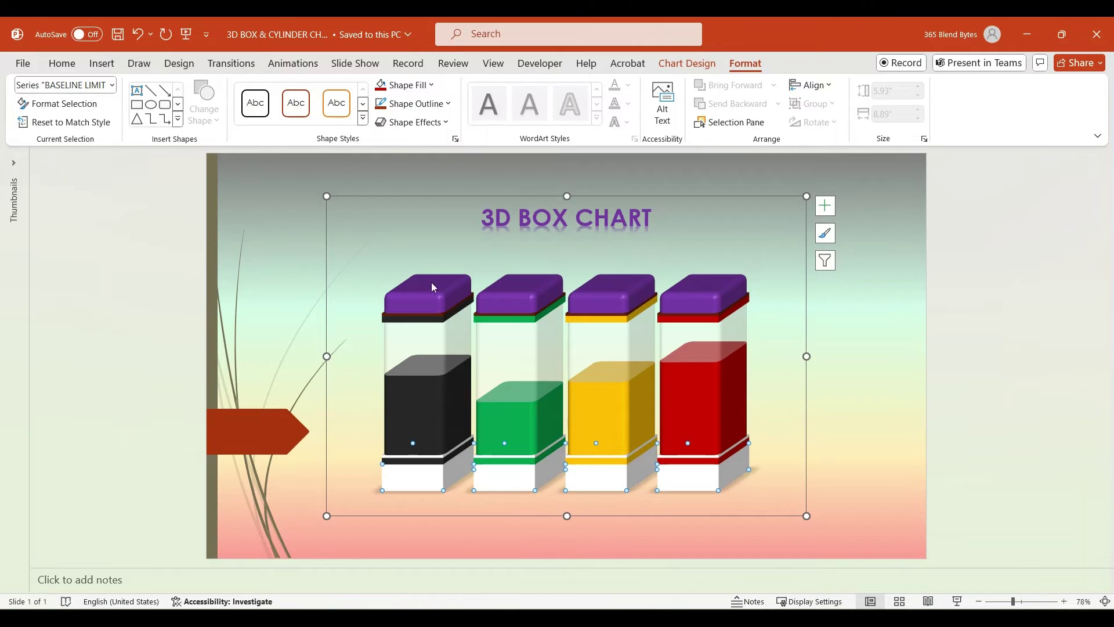
Apply the Angle bevel to the white base series.
left_click(445, 122)
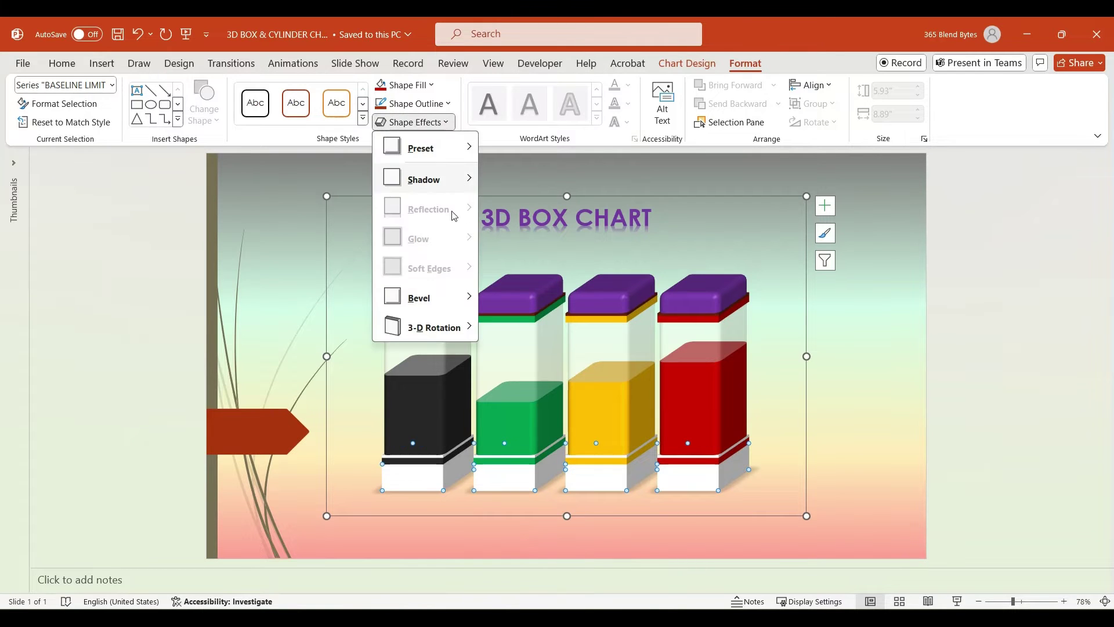
mouse_move(454, 296)
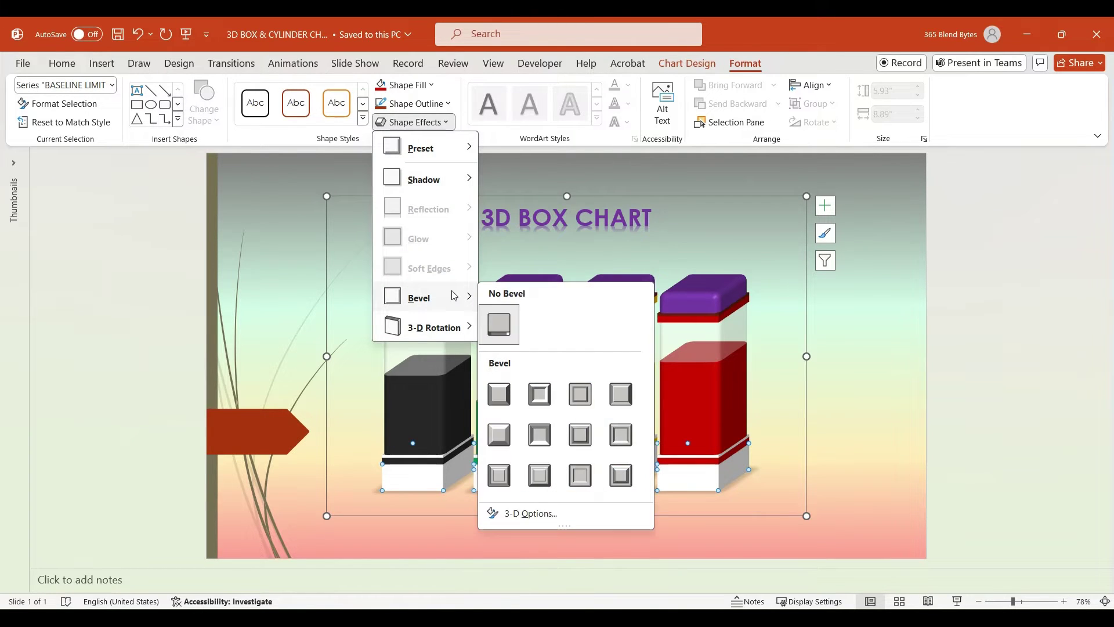
left_click(497, 439)
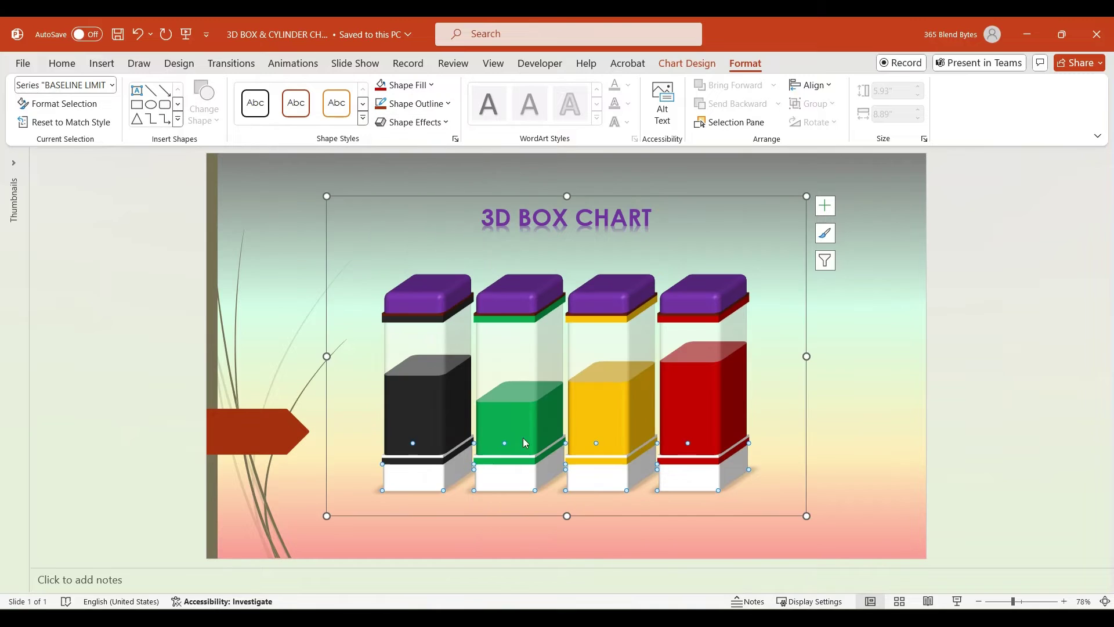
left_click(850, 433)
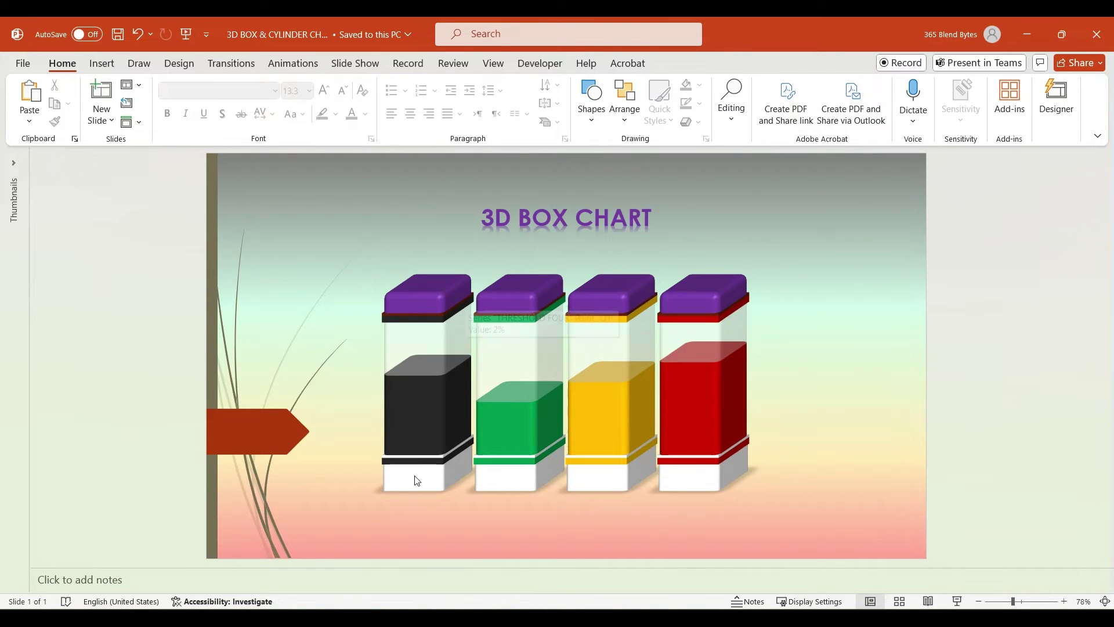
Add data labels to the purple lids taken from cells A2:A5, with Value unchecked.
left_click(417, 304)
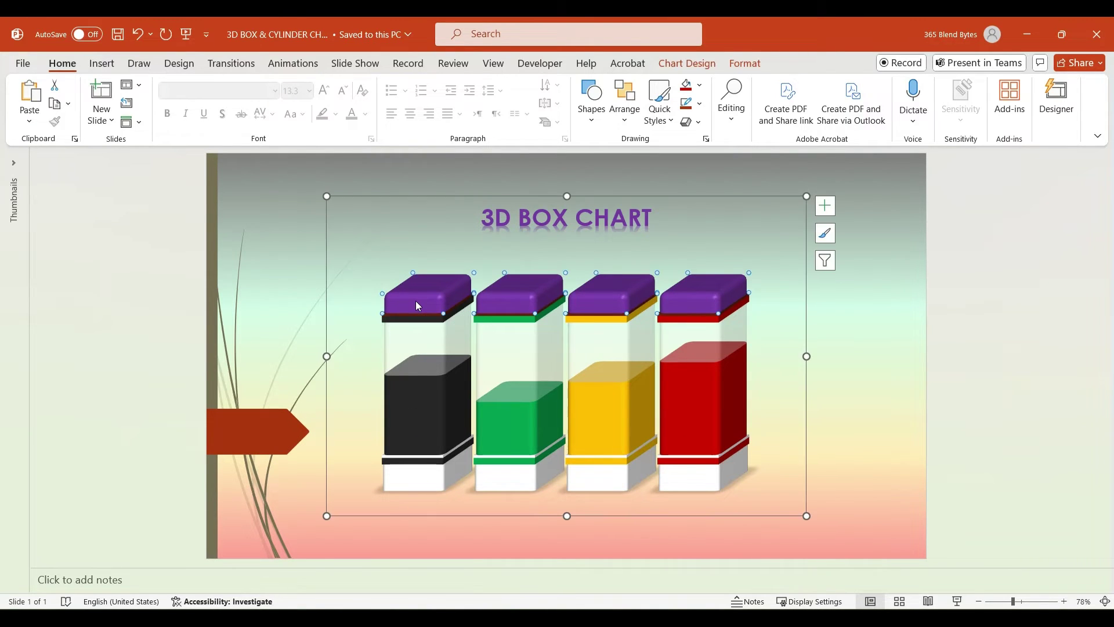
right_click(416, 302)
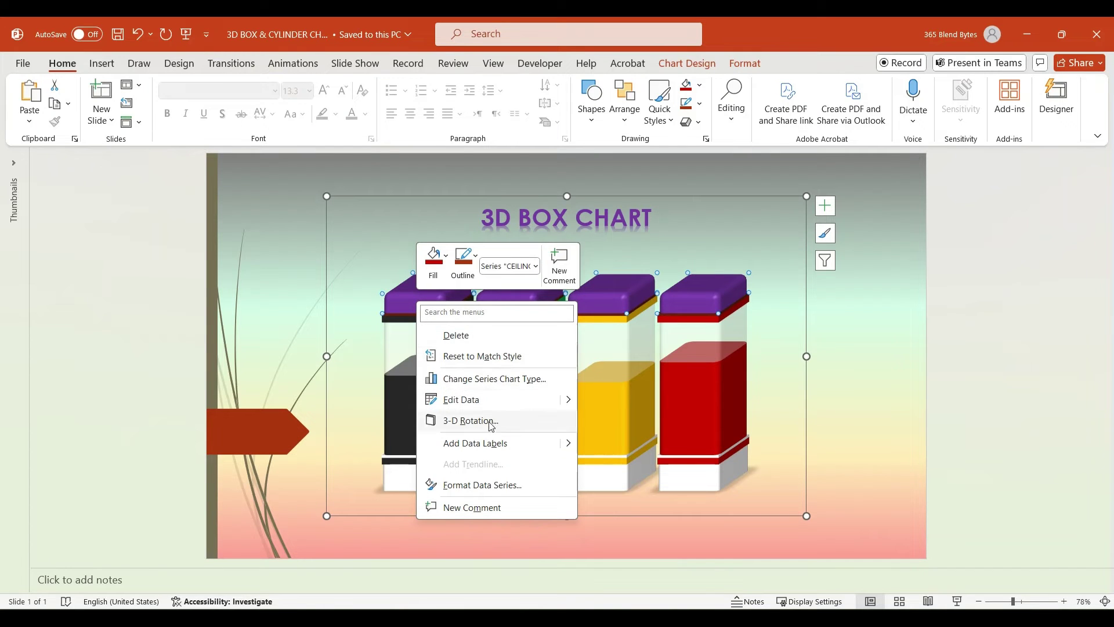
left_click(488, 443)
double_click(508, 306)
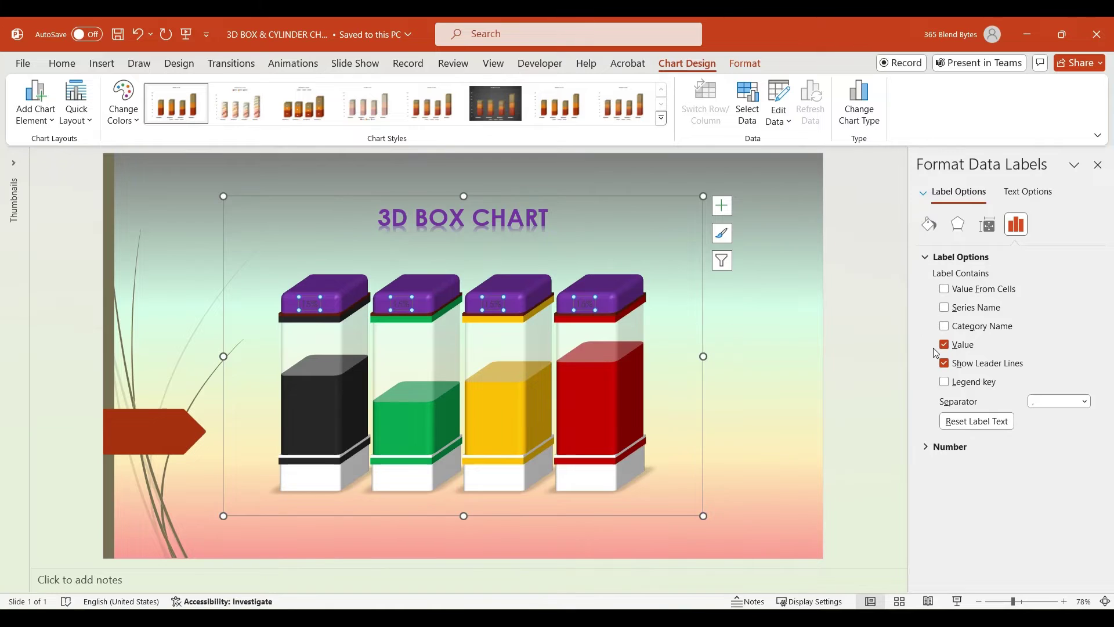
left_click(971, 293)
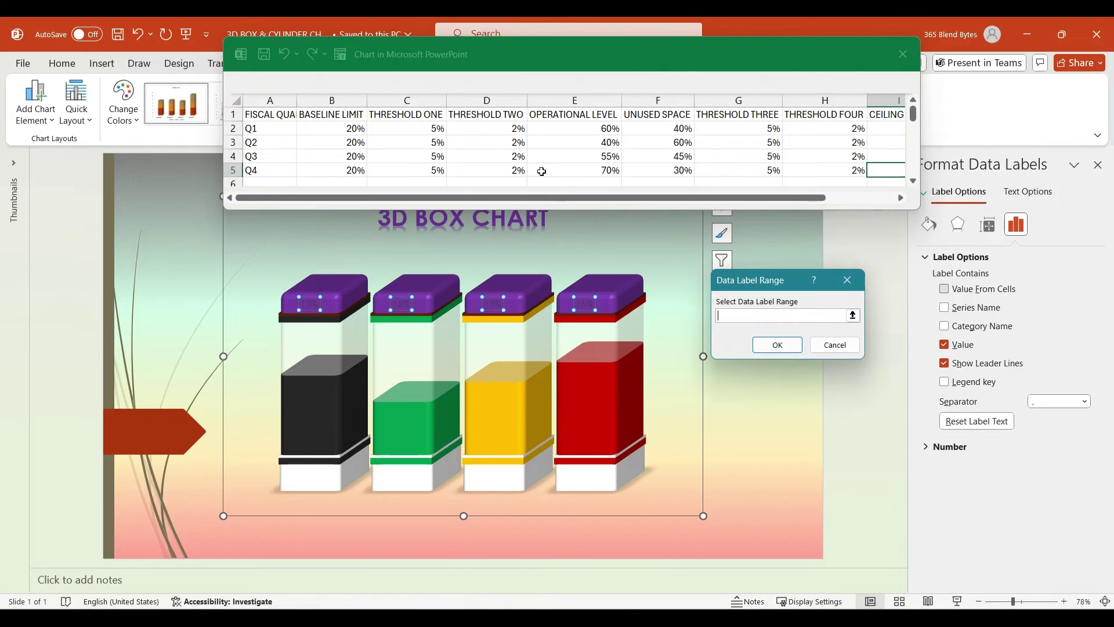
left_click_drag(262, 129, 266, 169)
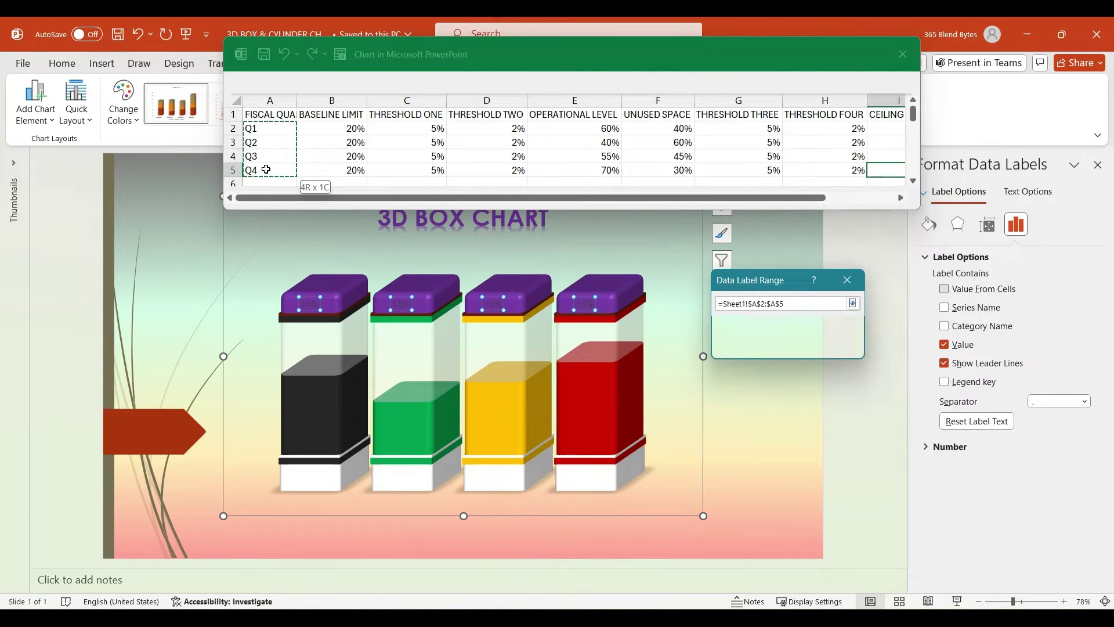
left_click(778, 346)
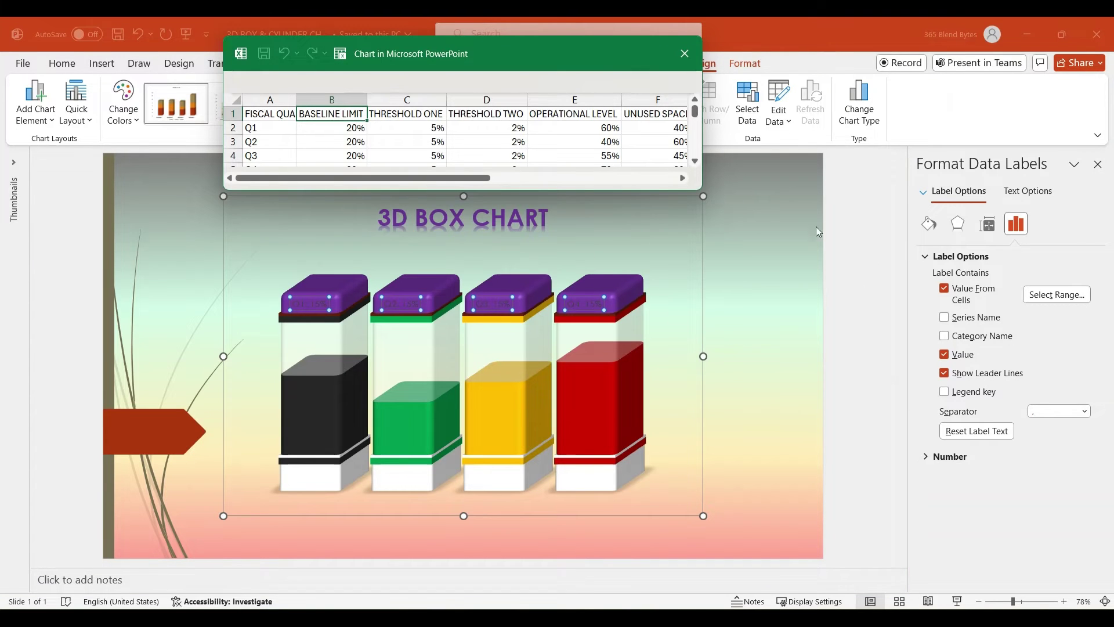
left_click(684, 53)
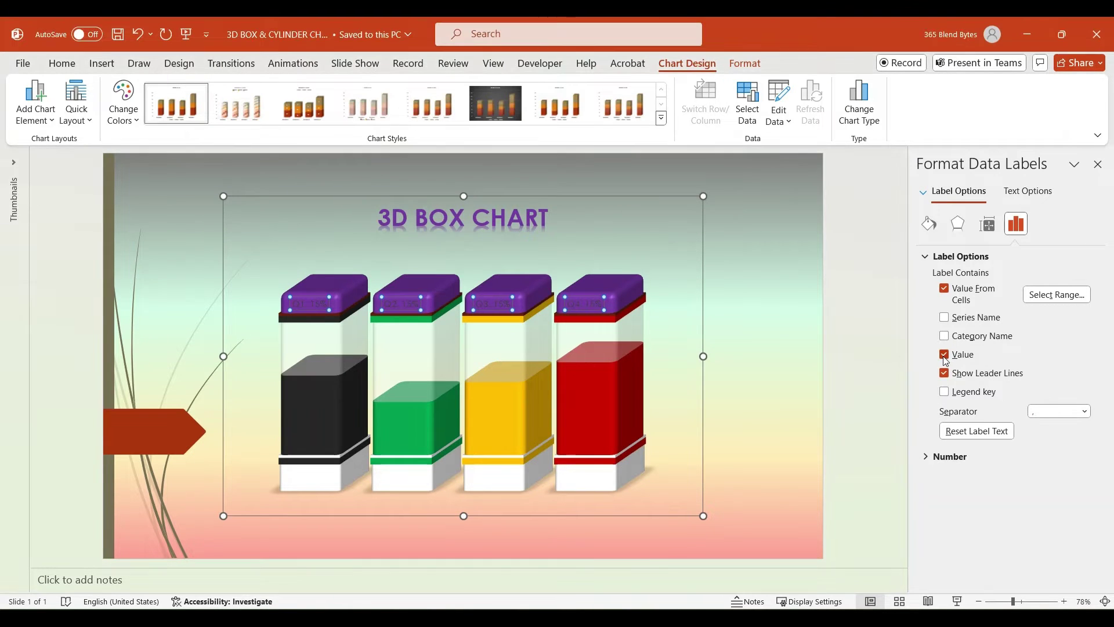
left_click(943, 355)
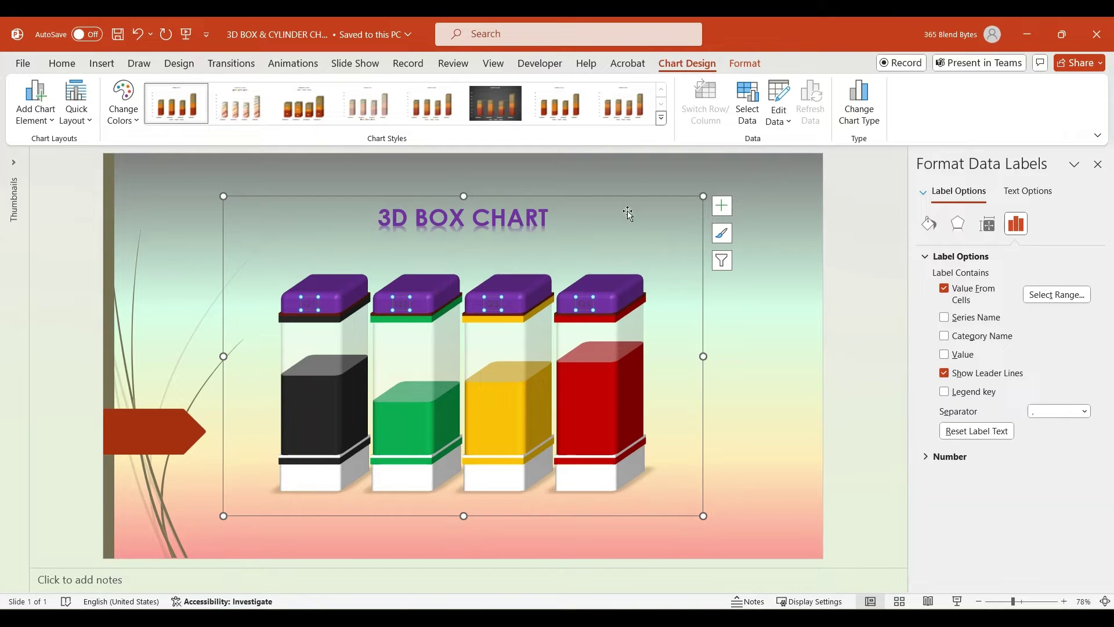
Make the Q1–Q4 lid labels white and increase their font size.
left_click(62, 64)
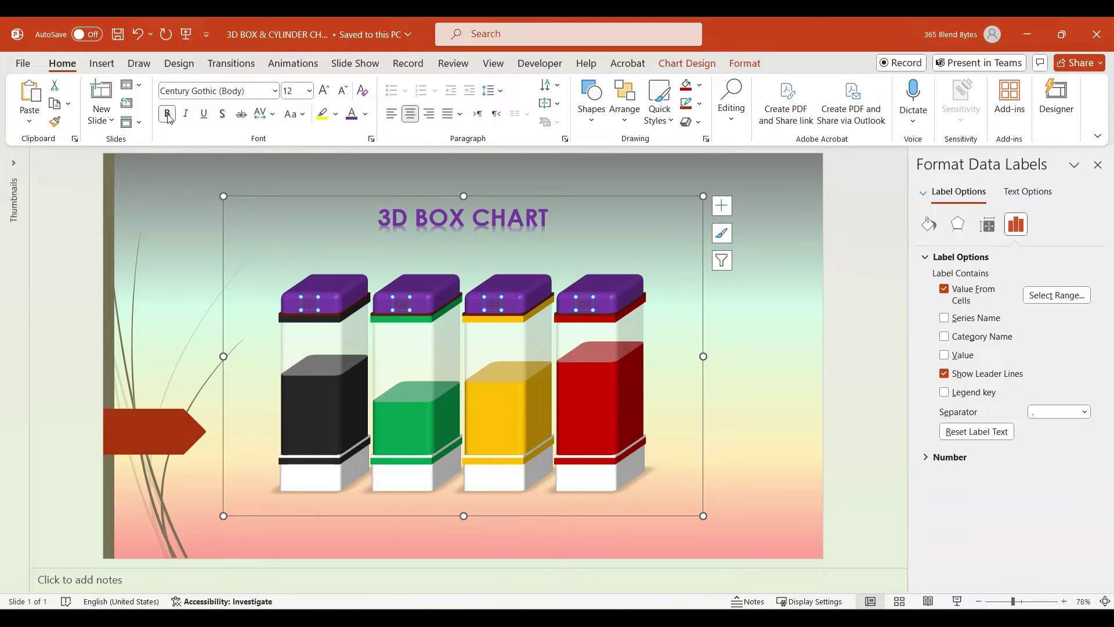
left_click(364, 113)
left_click(350, 182)
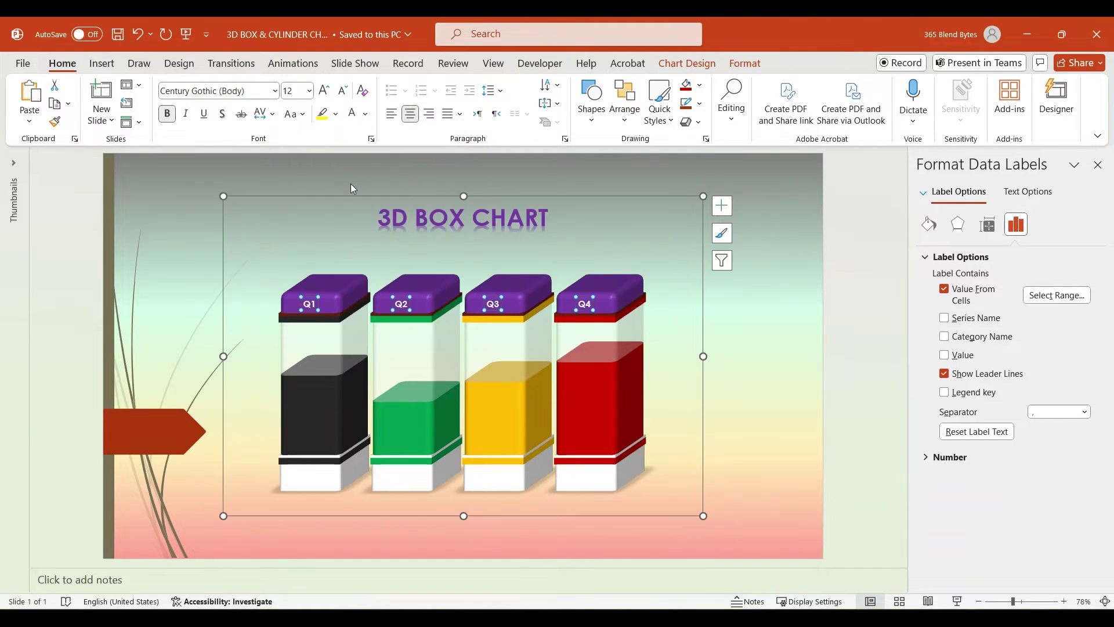
left_click(323, 91)
left_click(323, 92)
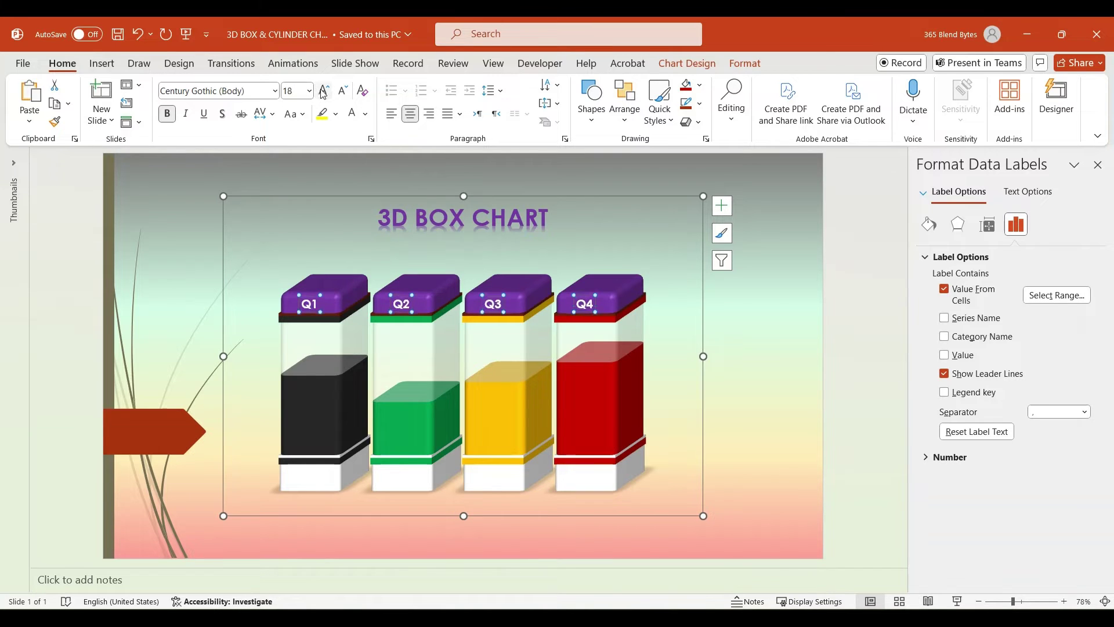
left_click(335, 484)
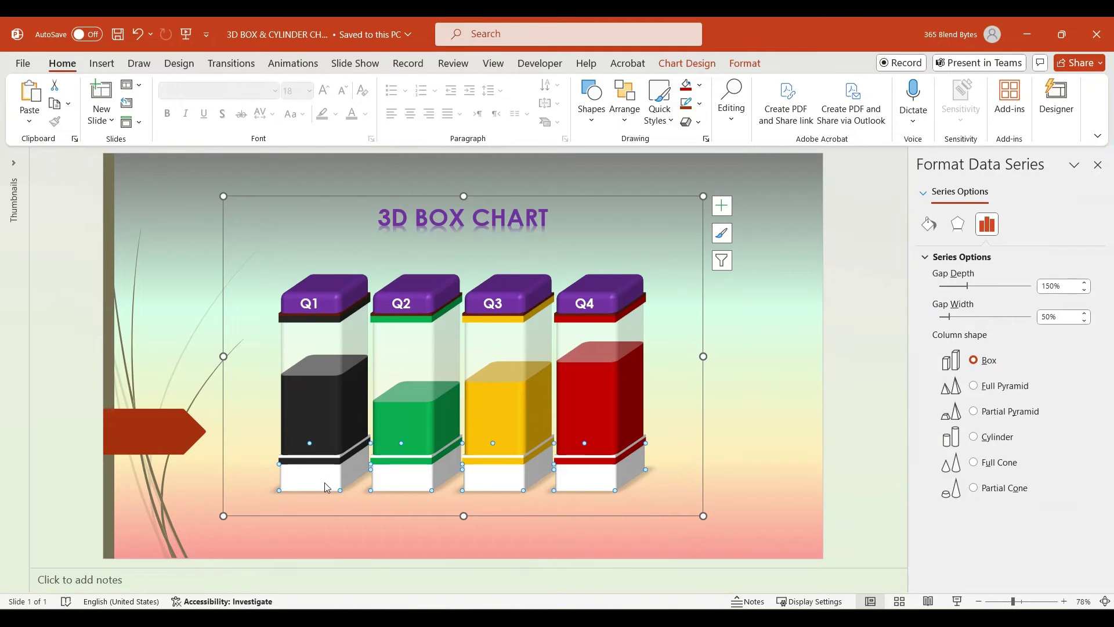
Label the white bases with values from cells E2:E5 (60%, 40%, 55%, 70%) instead of 20%.
right_click(325, 482)
left_click(381, 409)
left_click(395, 481)
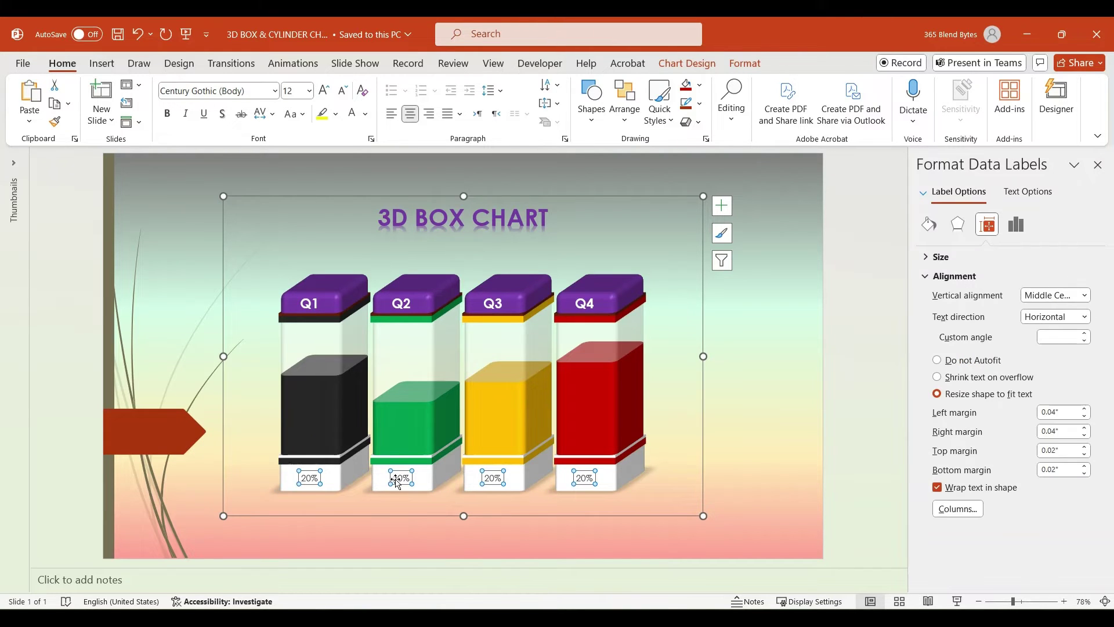
left_click(1016, 225)
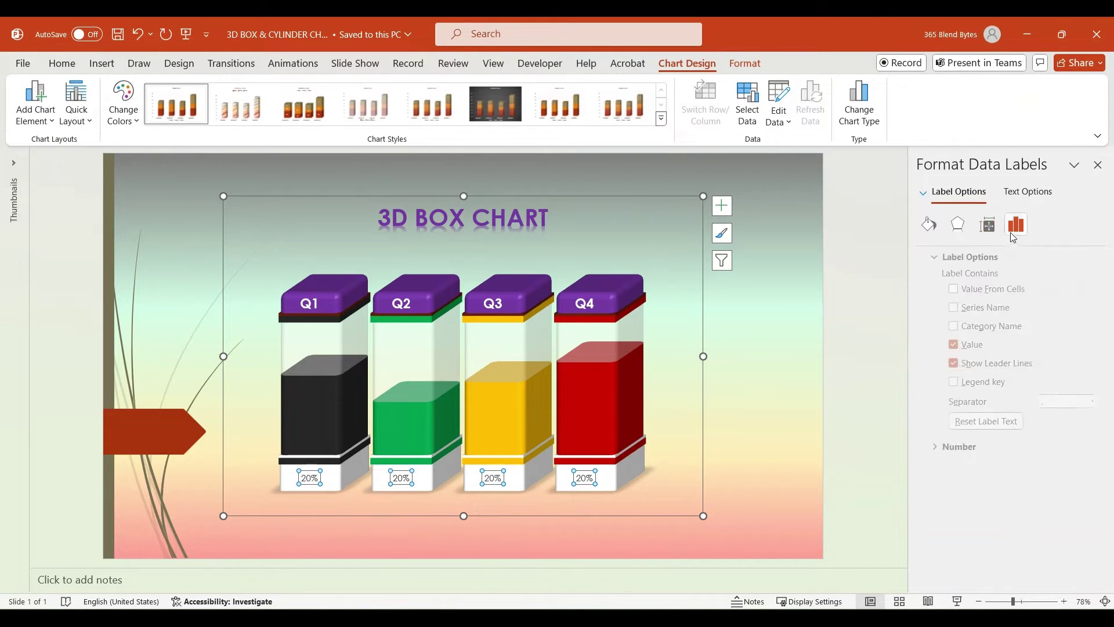
left_click(961, 290)
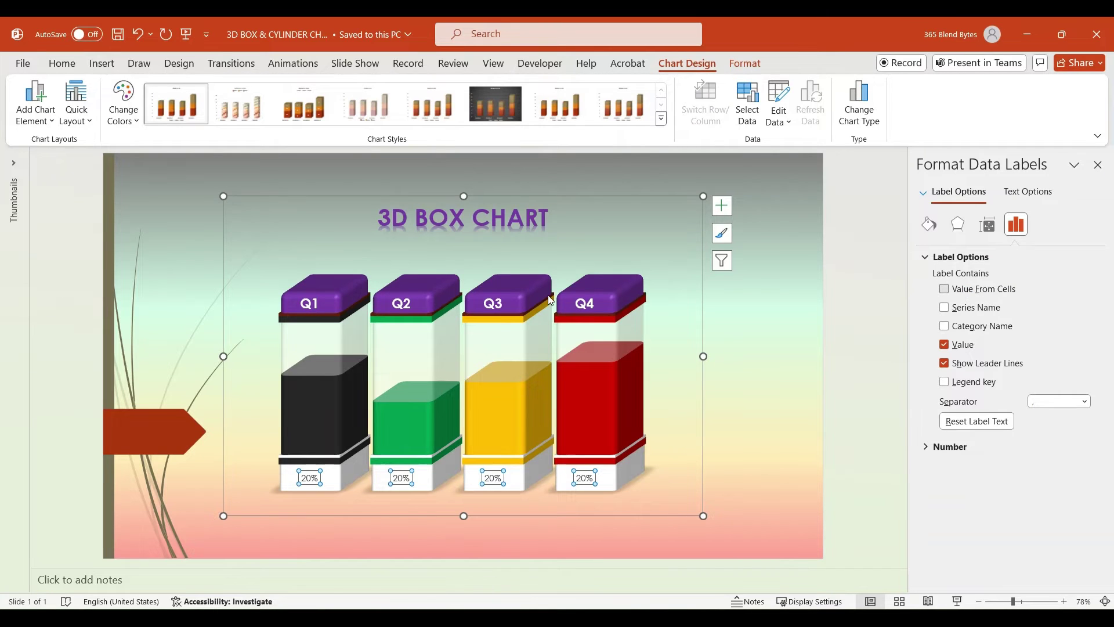
left_click_drag(577, 127, 578, 171)
left_click(777, 345)
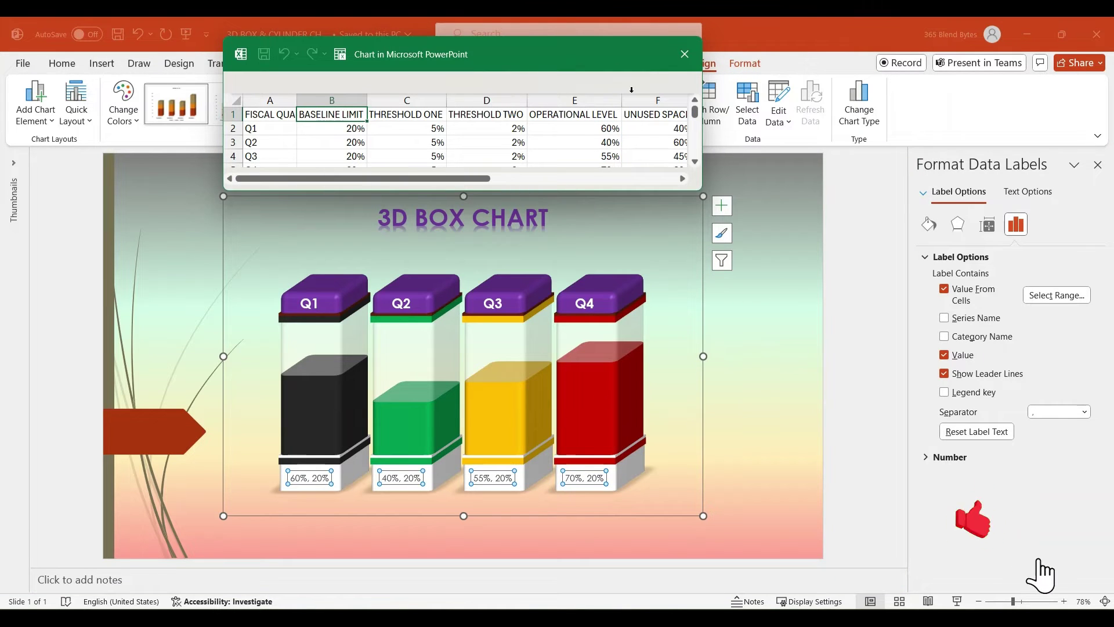
left_click(685, 54)
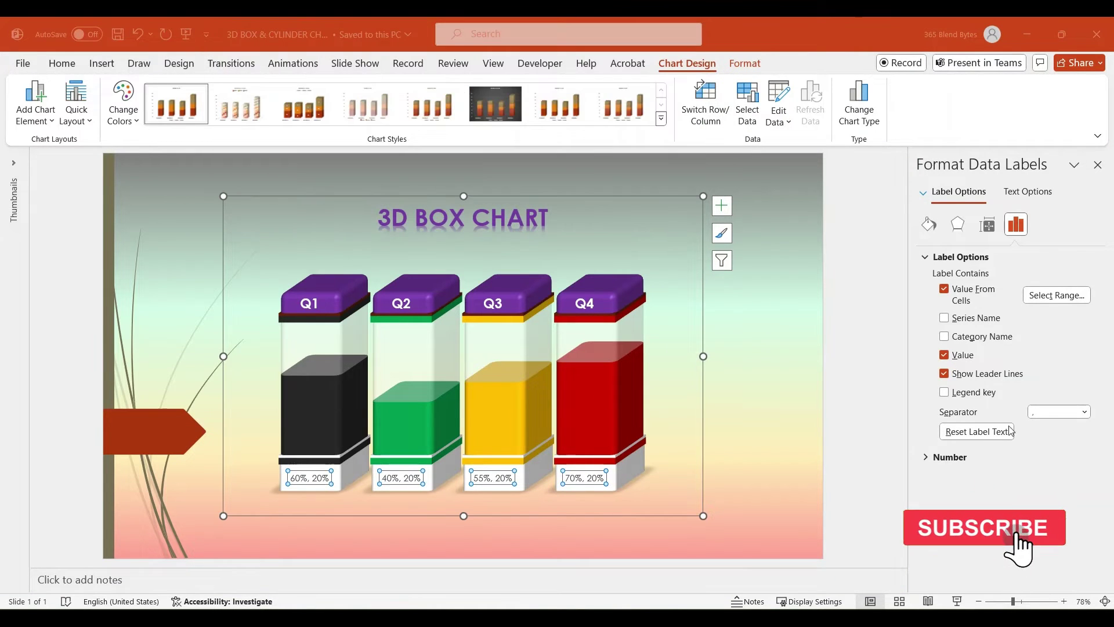
left_click(944, 355)
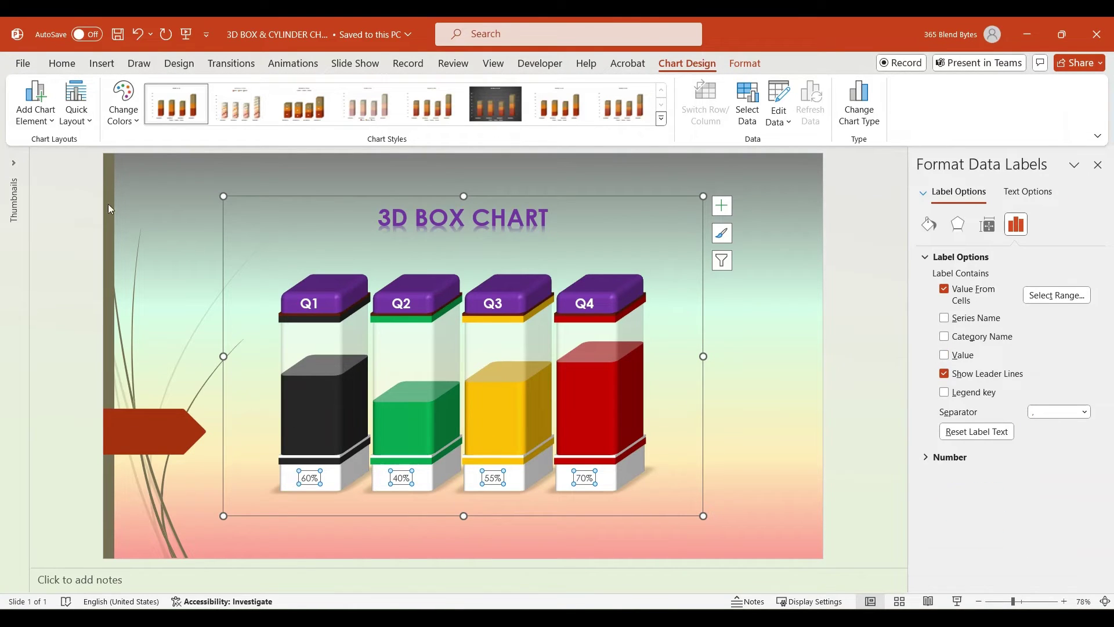
left_click(64, 63)
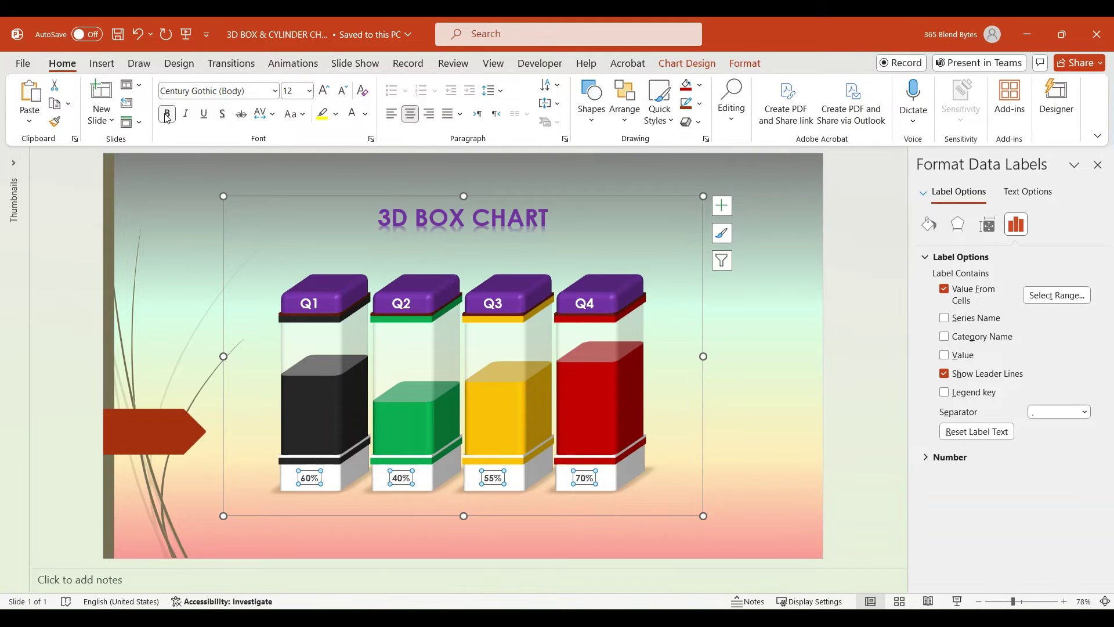
Set the percentage labels to 18 pt and colour the 60% label black.
left_click(309, 91)
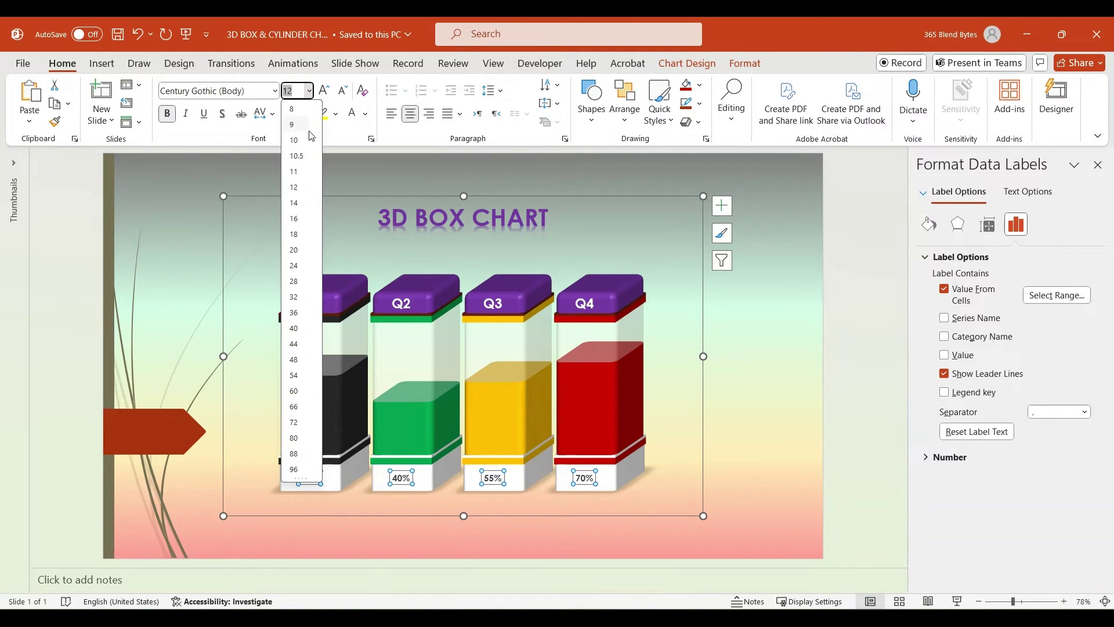
left_click(294, 235)
left_click(412, 473)
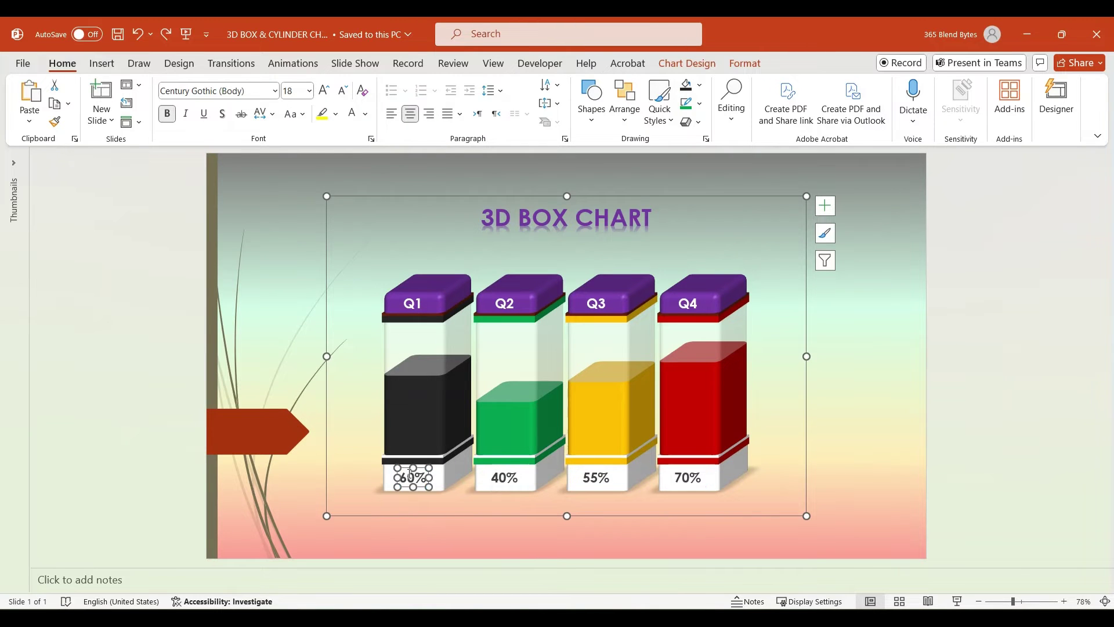
left_click(366, 115)
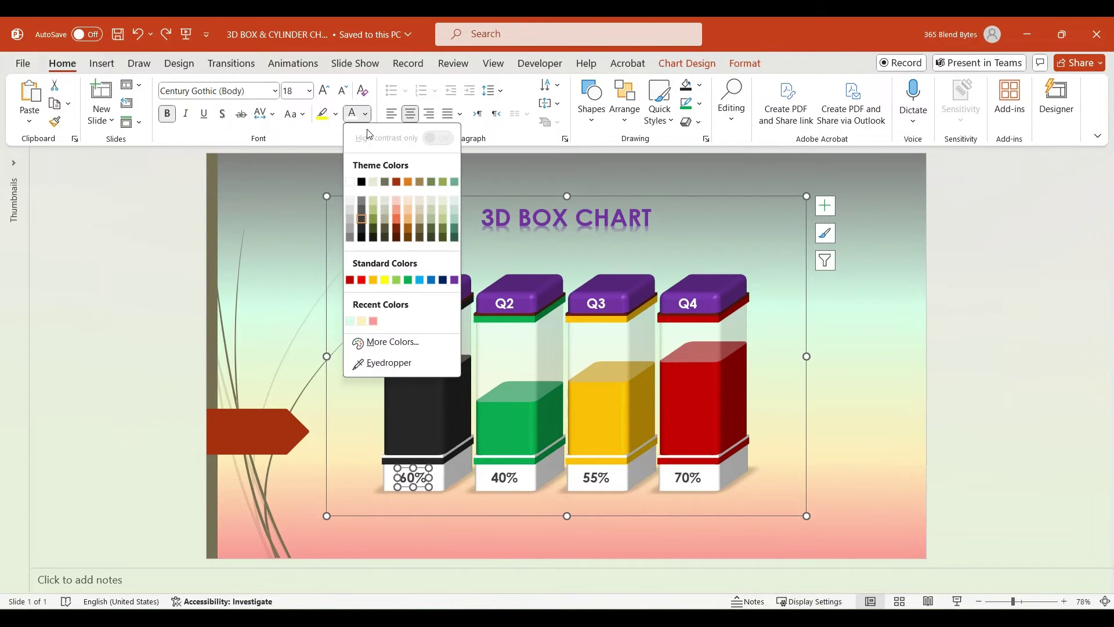
left_click(361, 219)
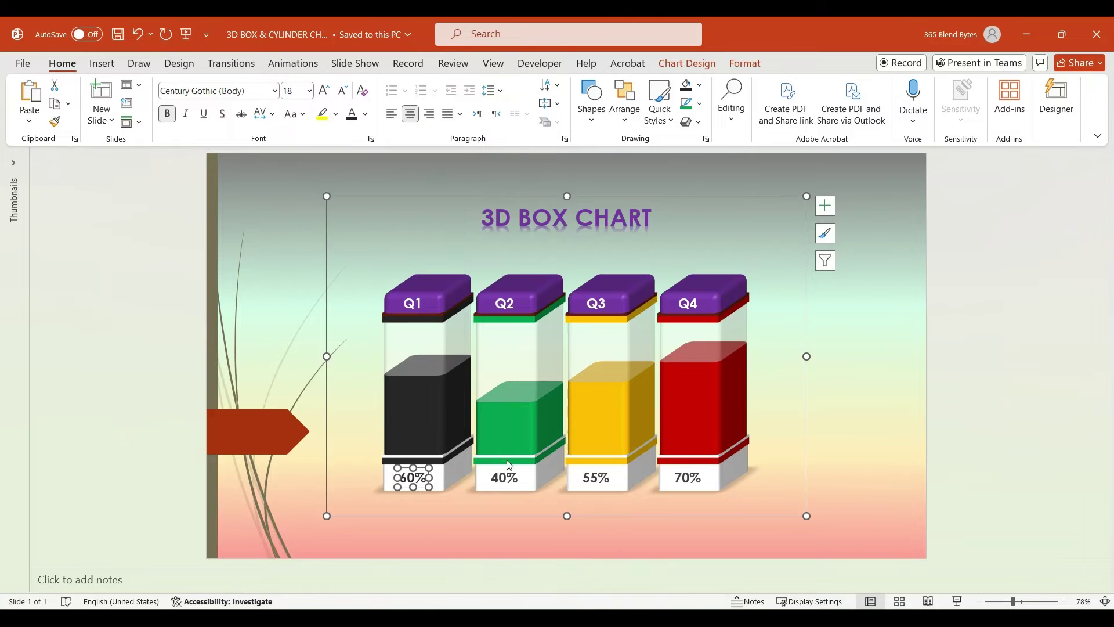
Colour the 40%, 55% and 70% labels green, yellow and red.
left_click(366, 115)
left_click(408, 280)
left_click(596, 477)
left_click(366, 115)
left_click(374, 281)
left_click(688, 477)
left_click(366, 115)
left_click(535, 340)
left_click(847, 377)
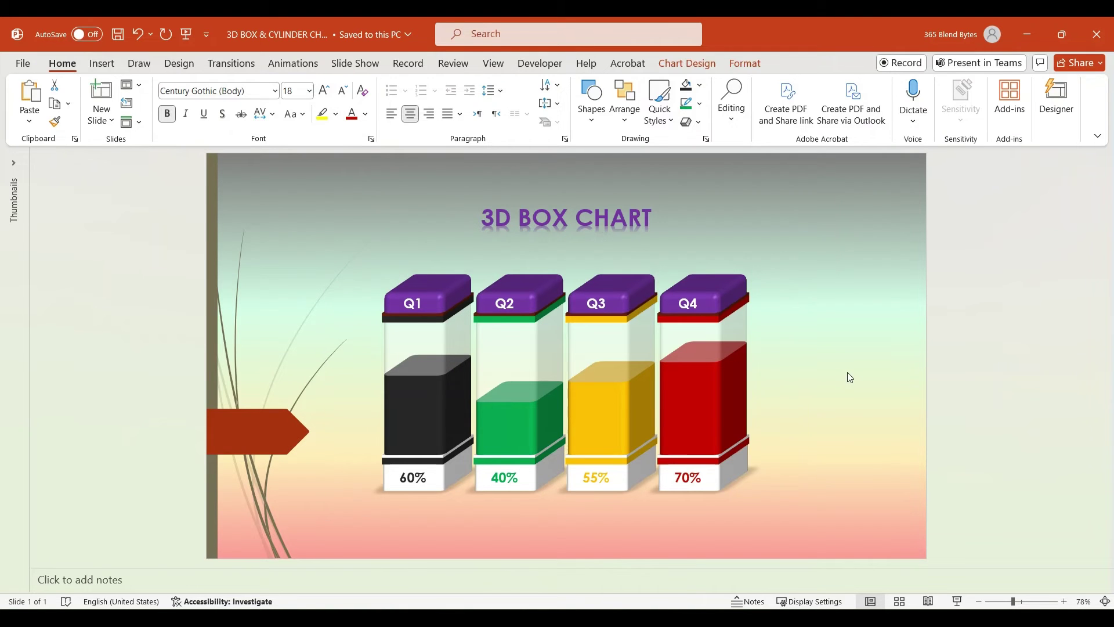
left_click(397, 243)
left_click(381, 240)
left_click(743, 64)
Apply an Outer shadow preset to the chart's plot area, leaving Glow unchanged.
left_click(444, 122)
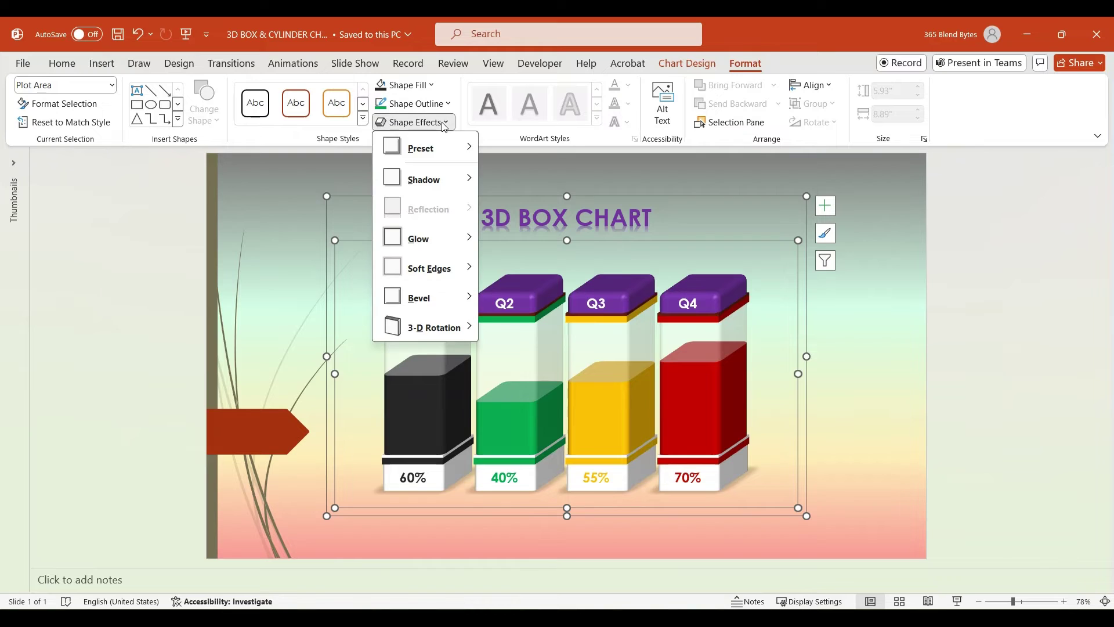
mouse_move(451, 181)
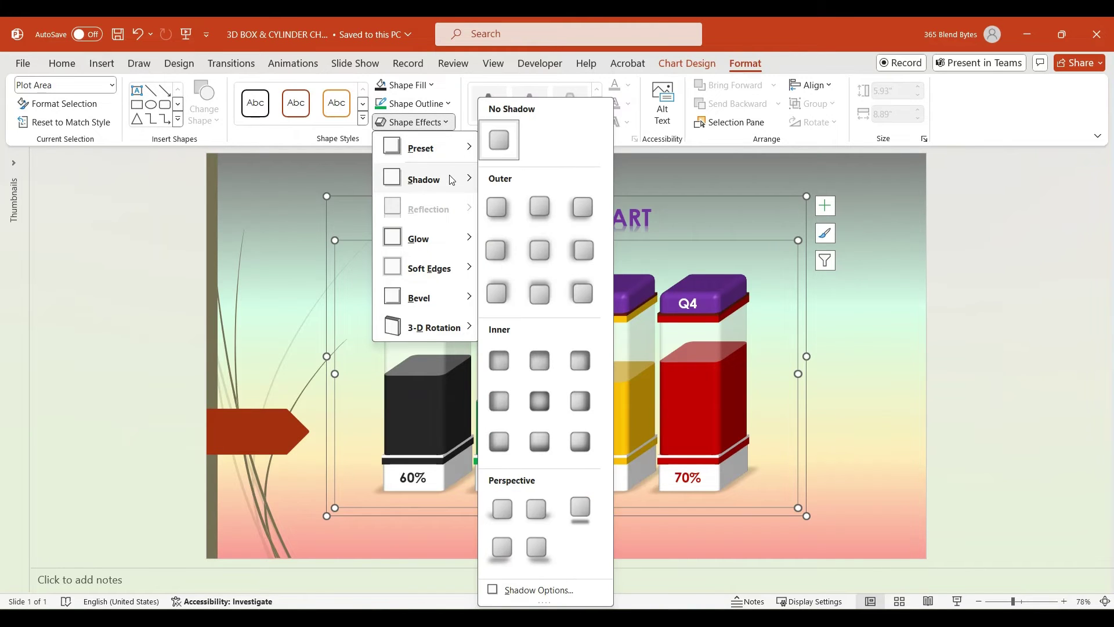
left_click(540, 207)
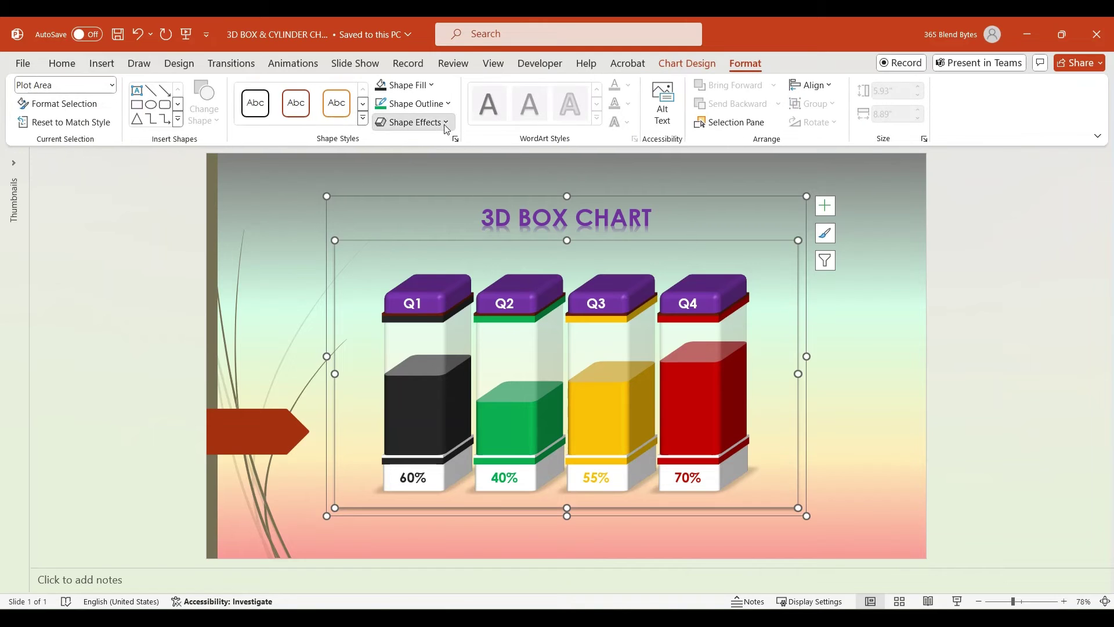
left_click(444, 123)
mouse_move(447, 245)
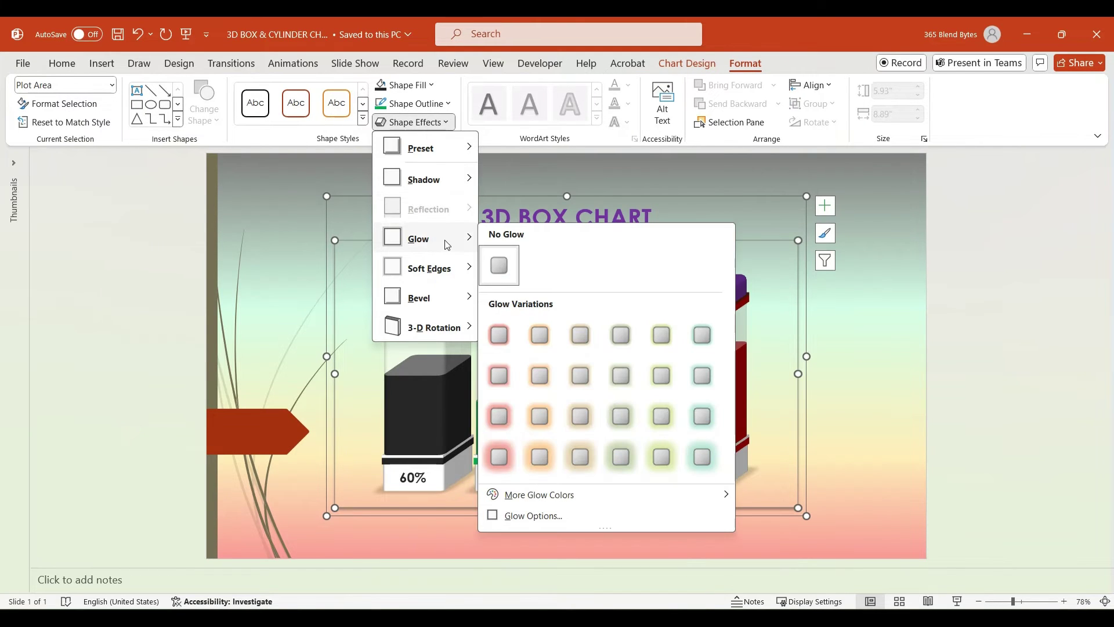
left_click(708, 378)
left_click(855, 367)
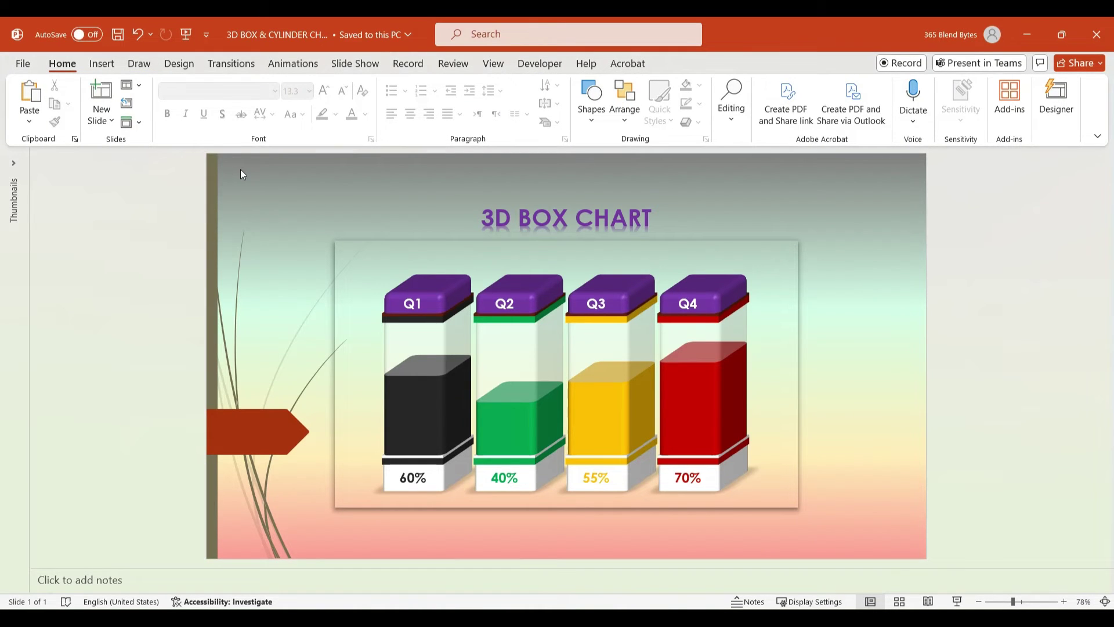
Apply the Glitter transition from the full transitions gallery, lasting 3.90 seconds.
left_click(238, 63)
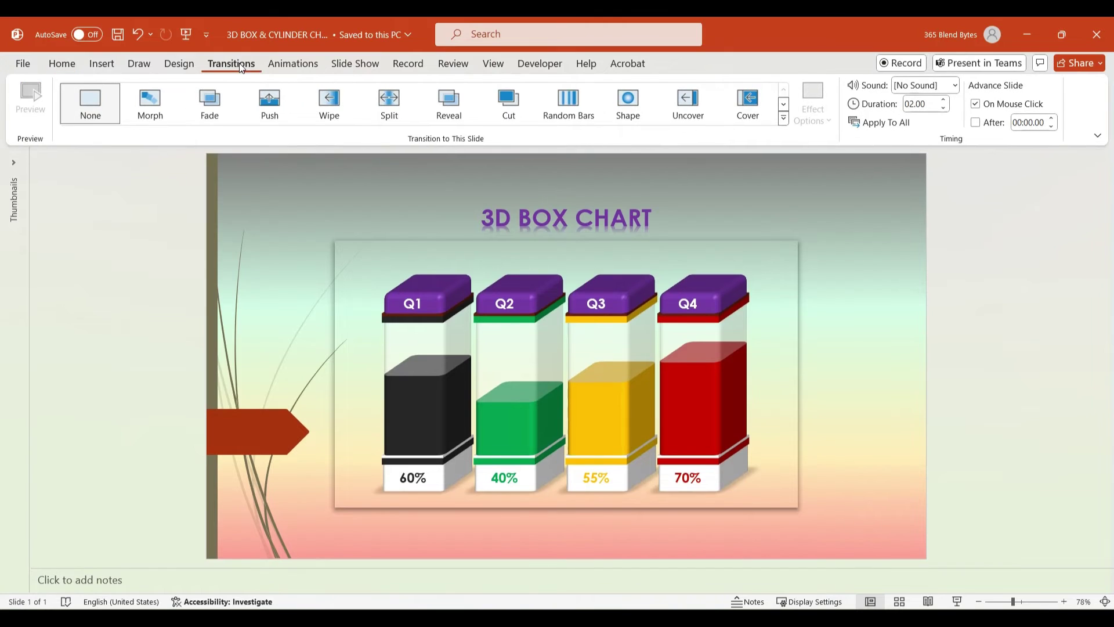
left_click(783, 118)
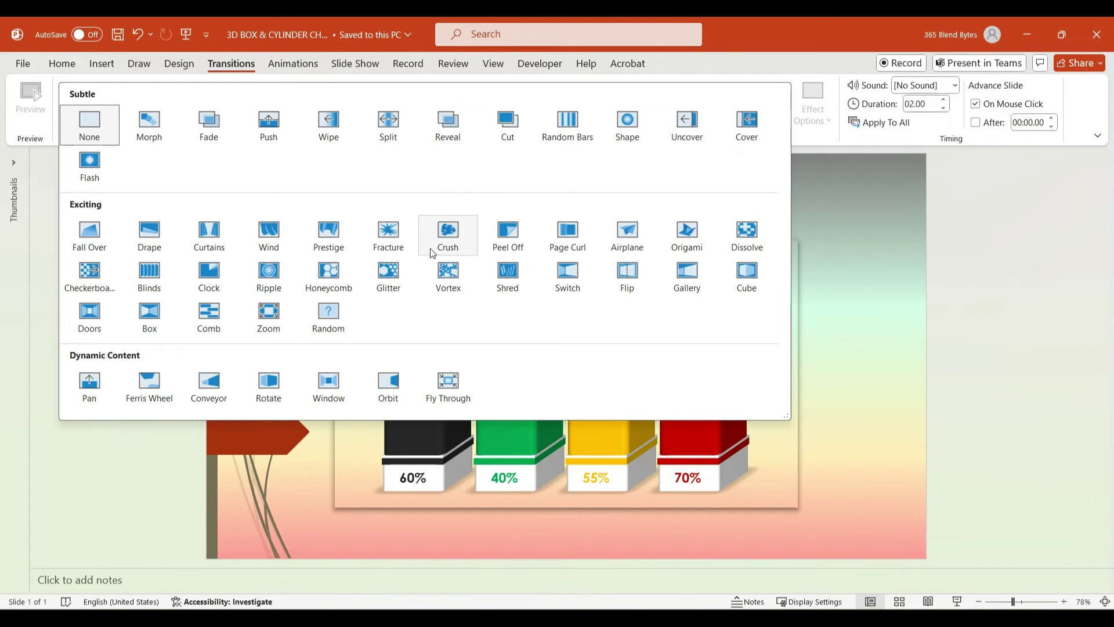
left_click(391, 271)
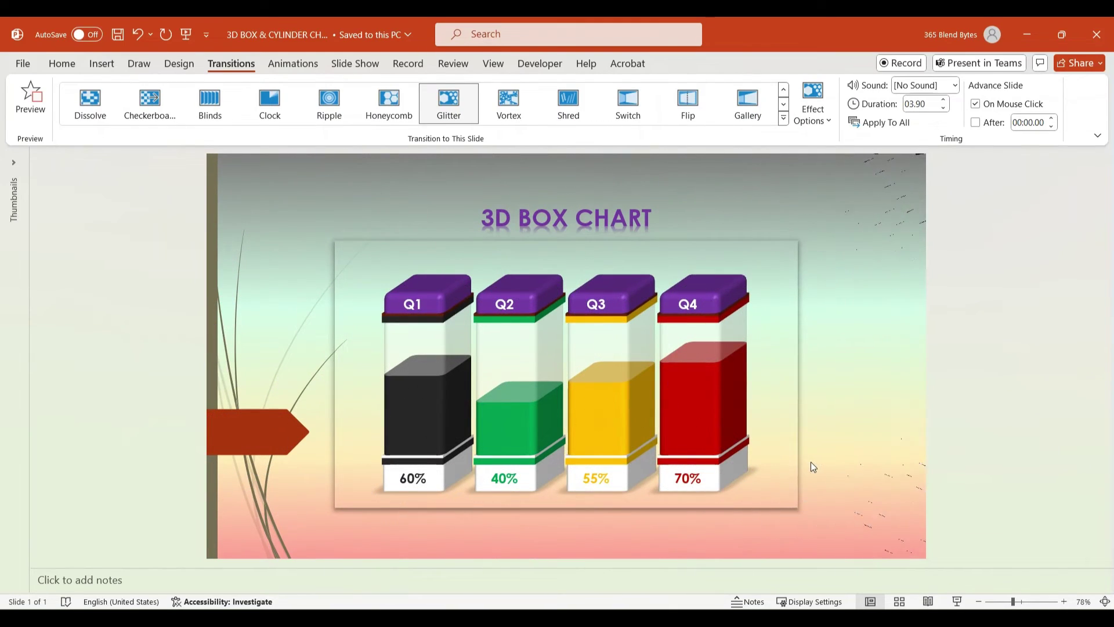
left_click(293, 64)
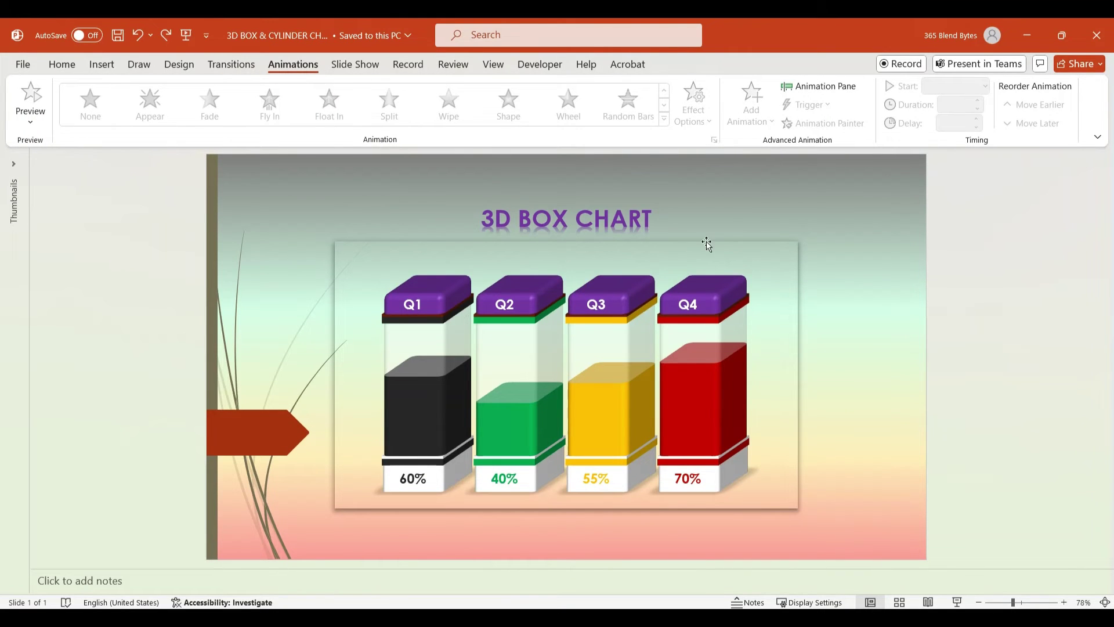
Add a Float In entrance animation to the chart, sequenced By Element in Category.
left_click(732, 242)
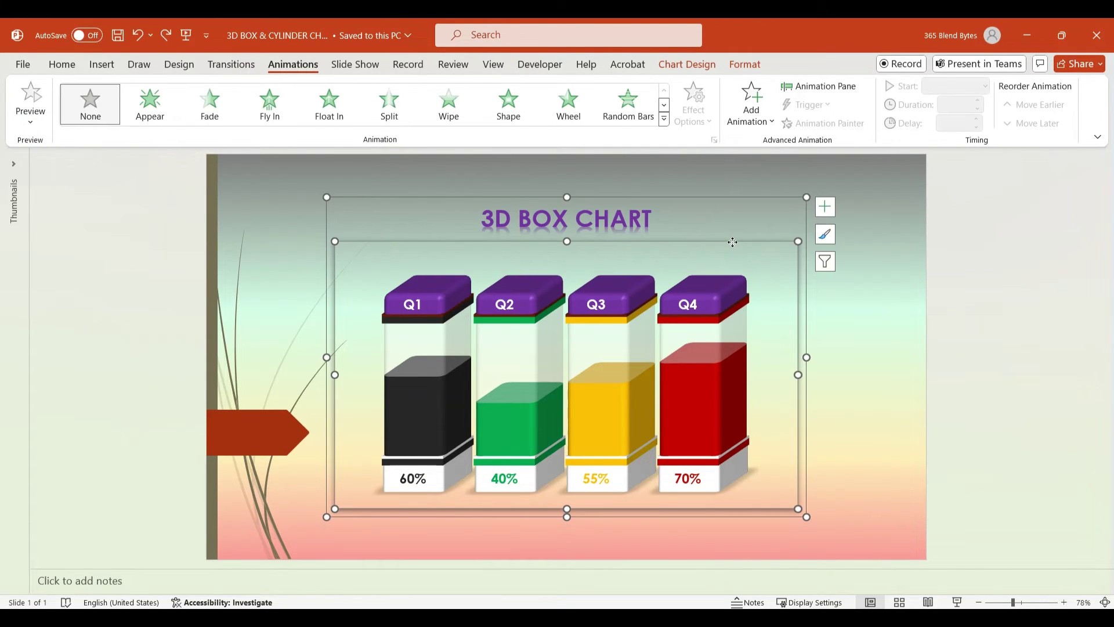
left_click(754, 124)
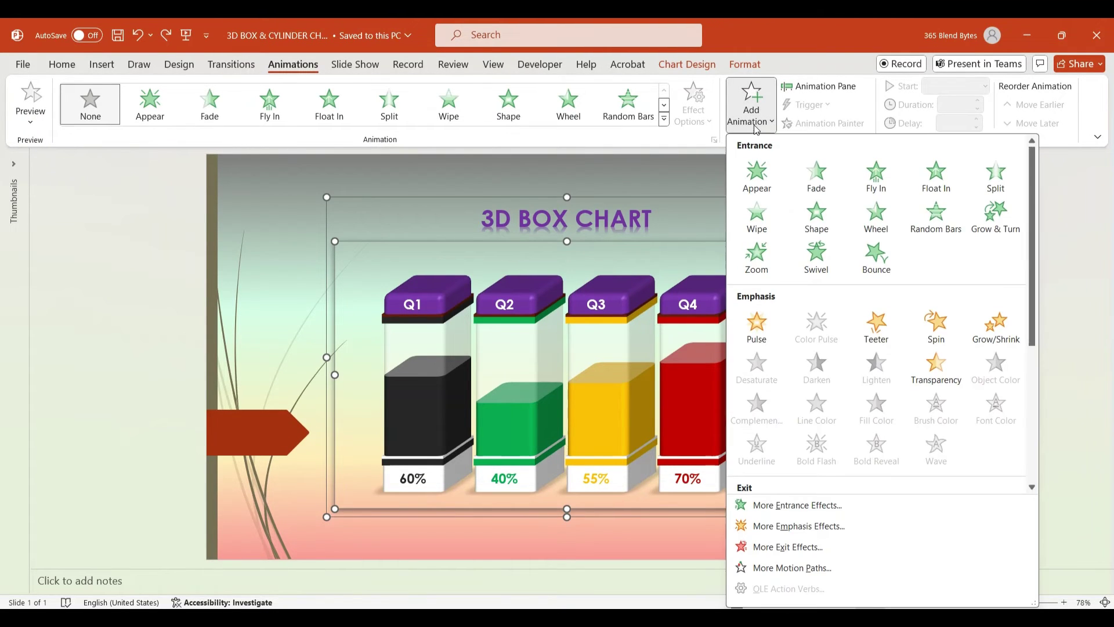
left_click(935, 181)
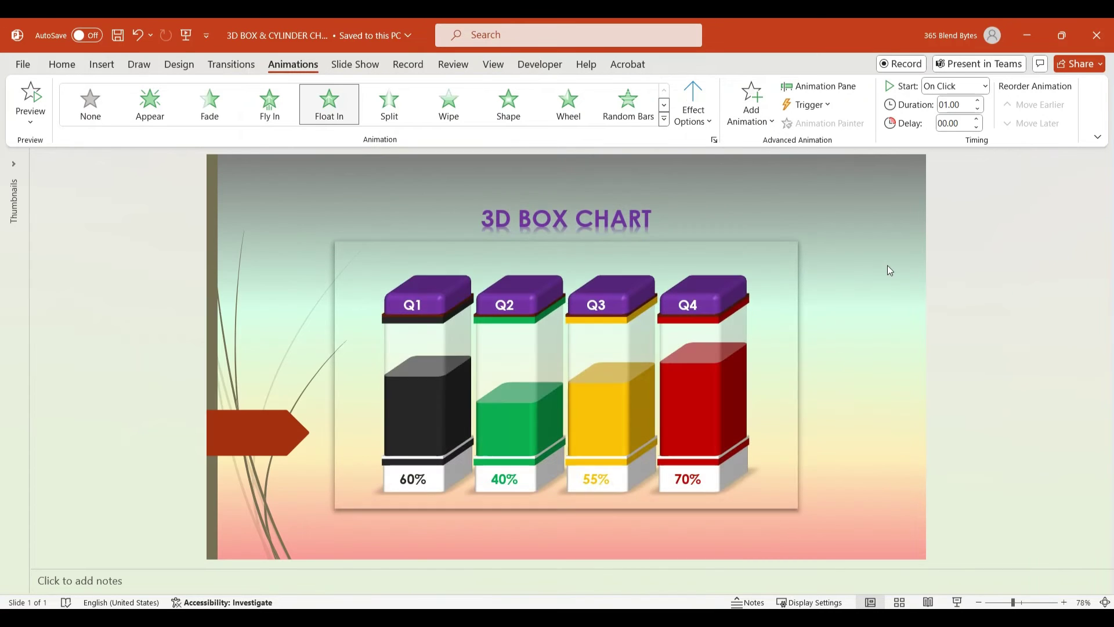
left_click(704, 122)
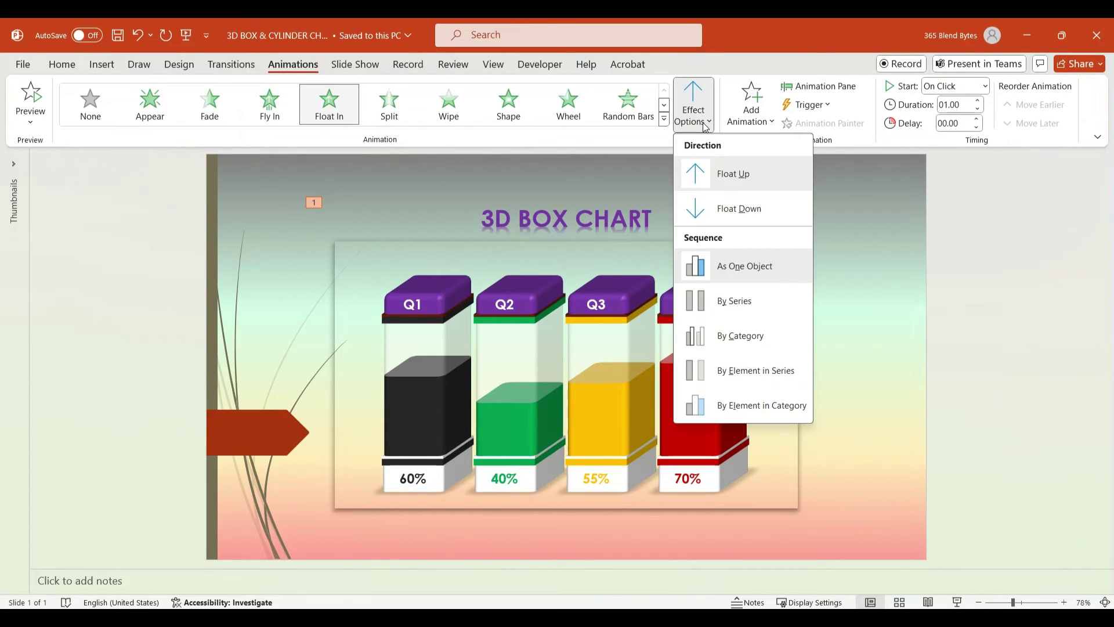
left_click(729, 406)
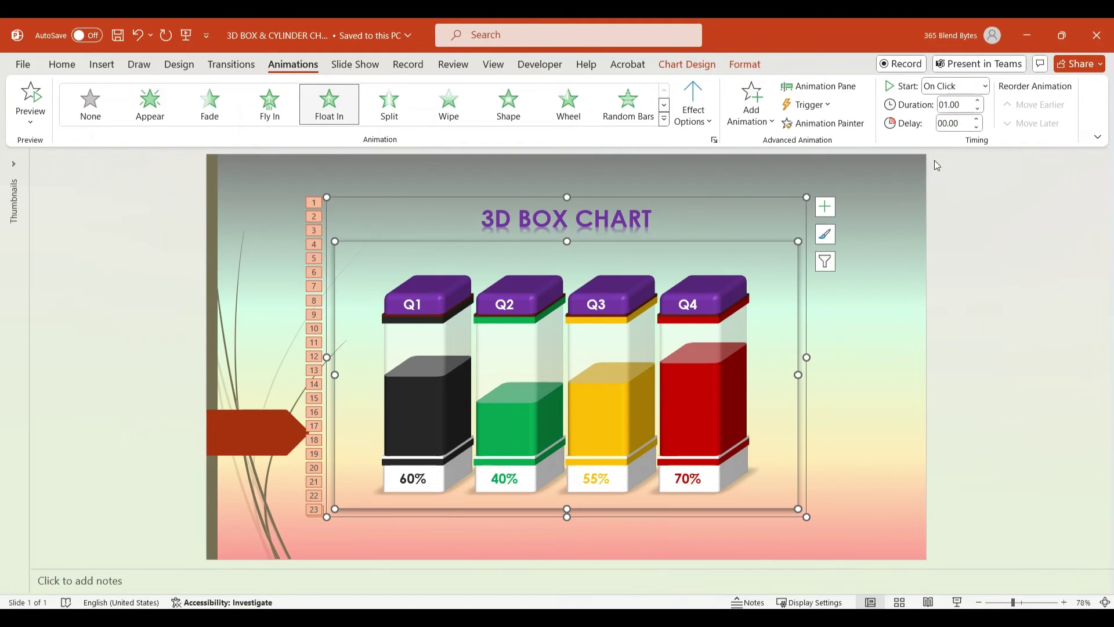
In the Animation Pane, set the chart's steps to After Previous, 0.50 s duration, 0.08 s delay.
left_click(824, 86)
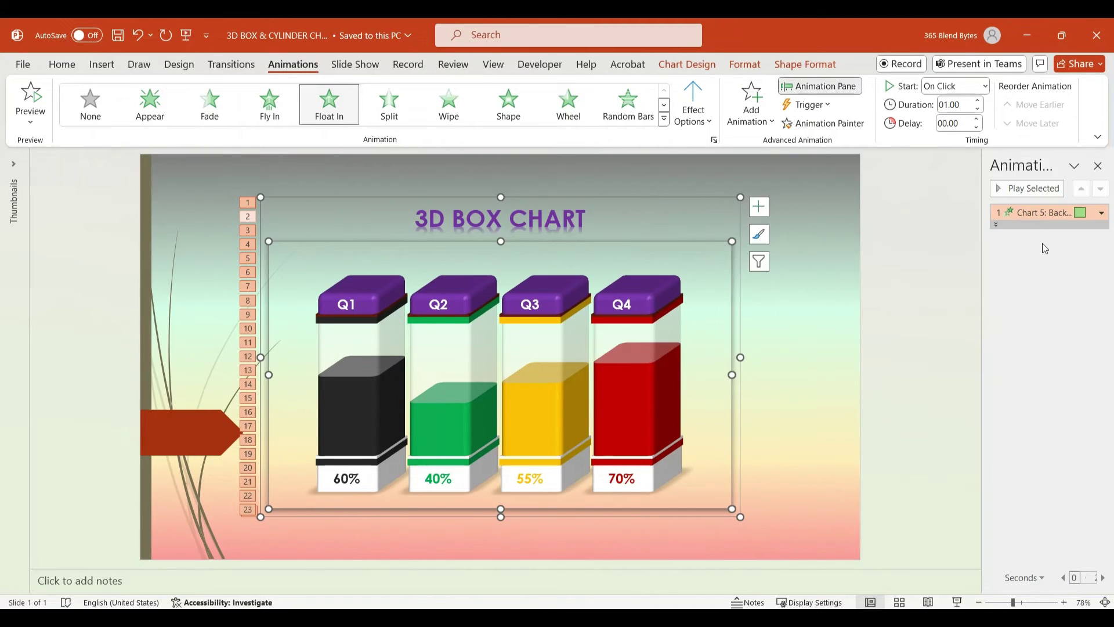
left_click(966, 221)
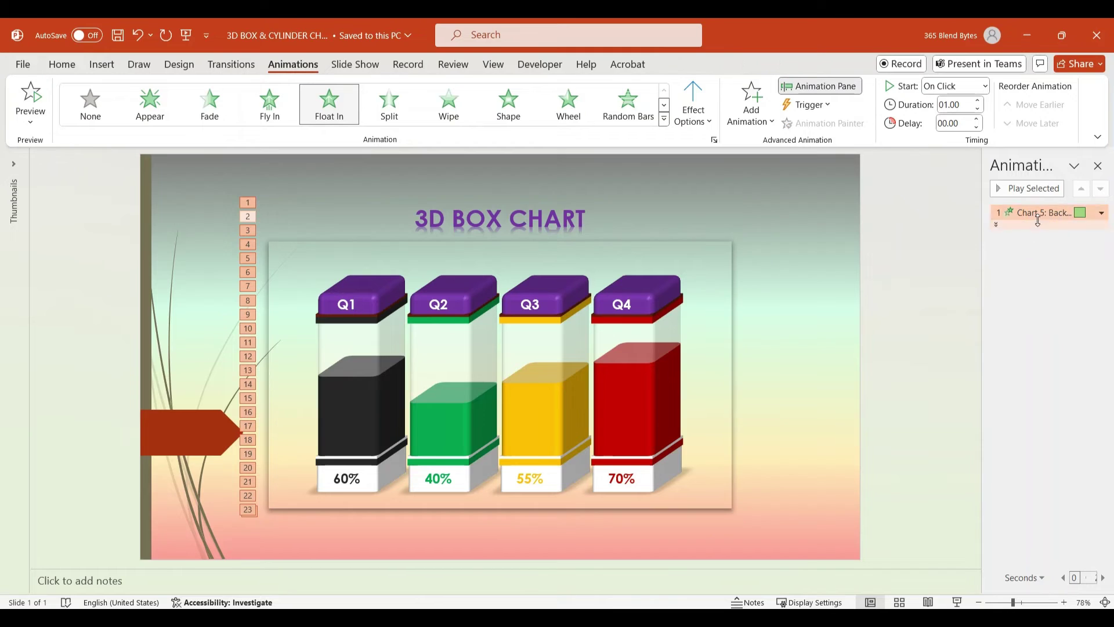
left_click(996, 225)
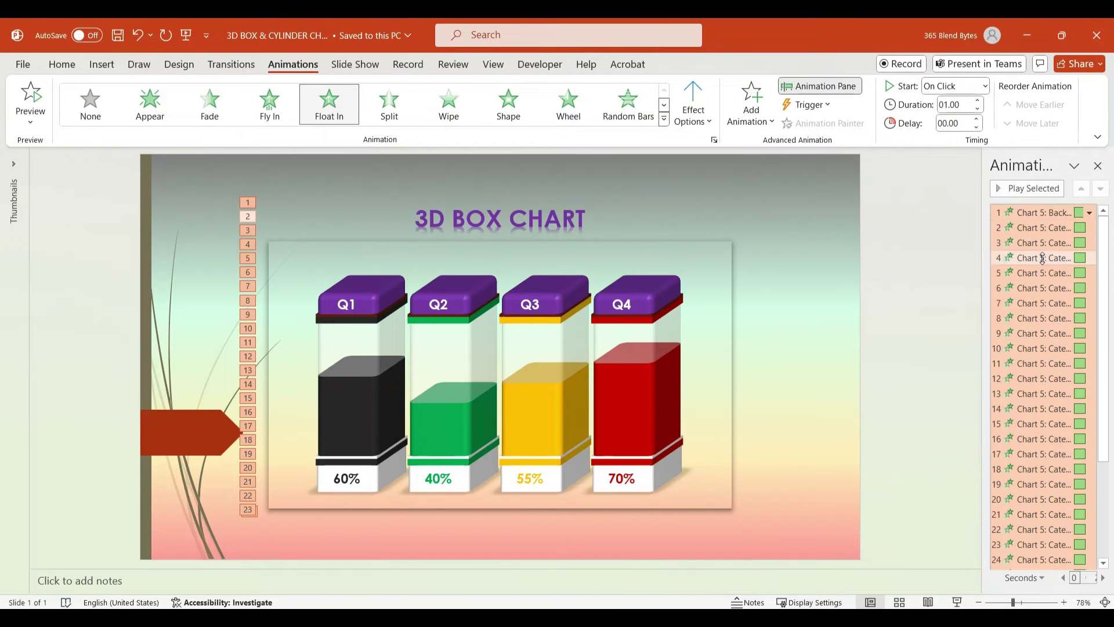
left_click(1036, 227)
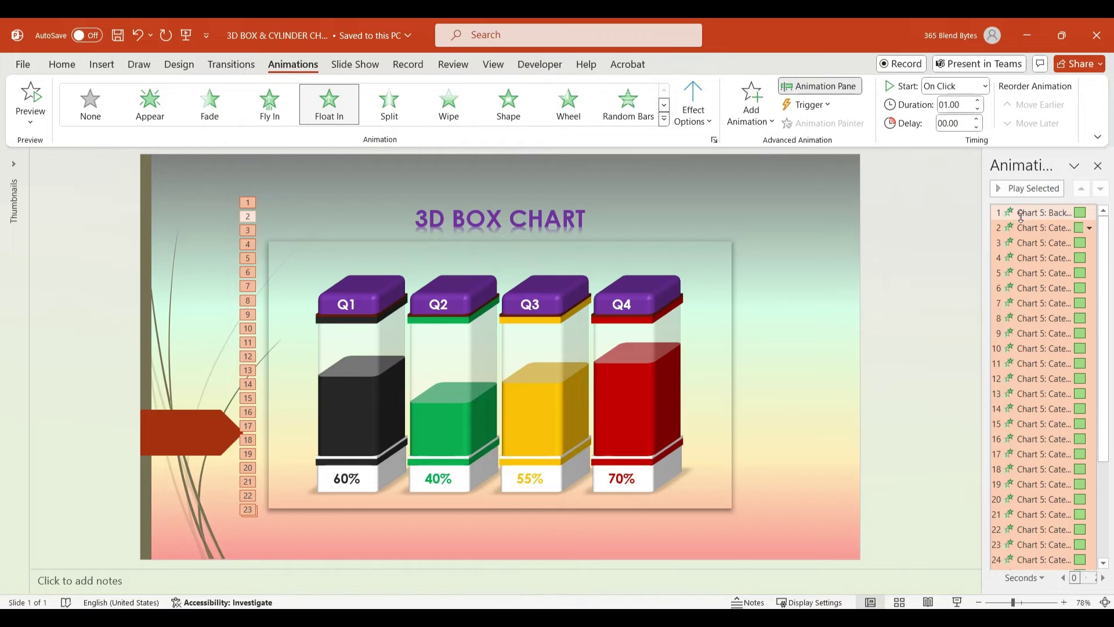
left_click(986, 87)
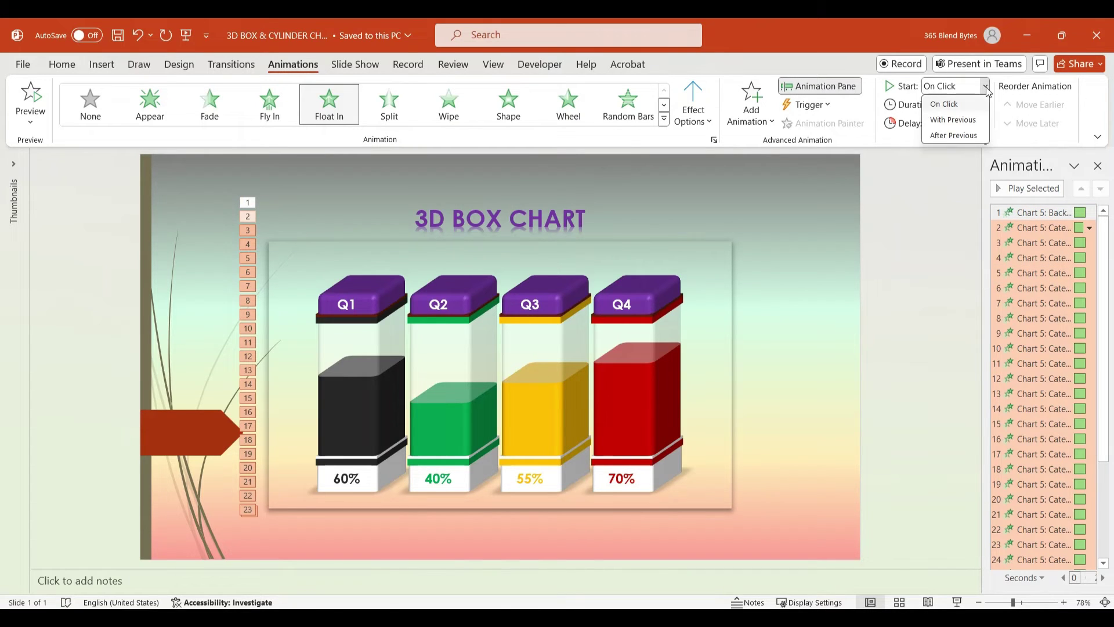
left_click(956, 135)
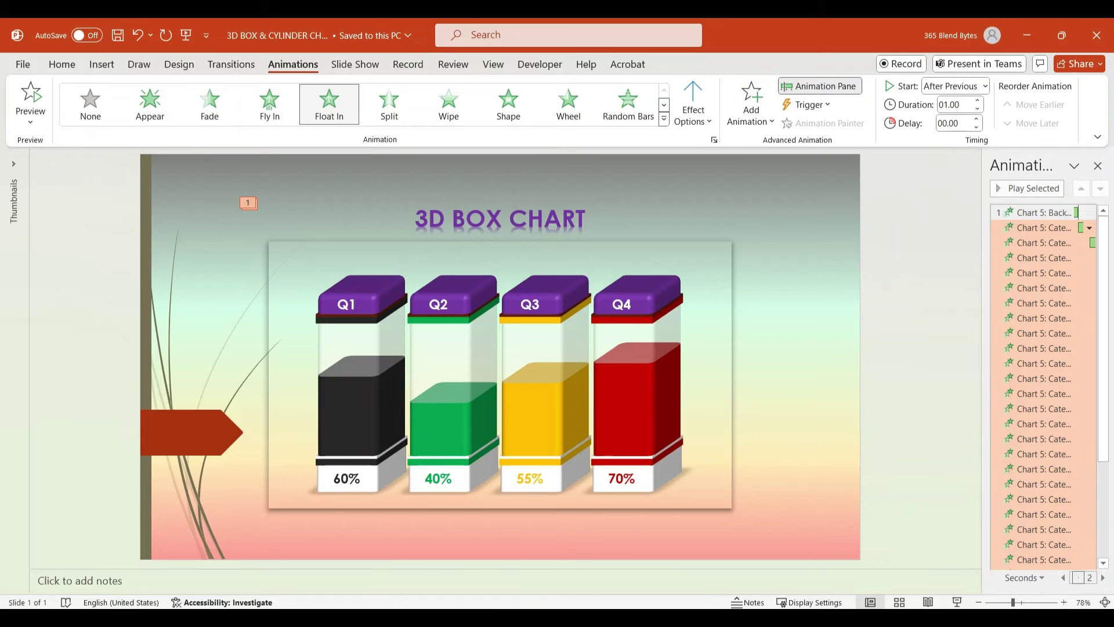
left_click(978, 108)
left_click(978, 110)
left_click(968, 122)
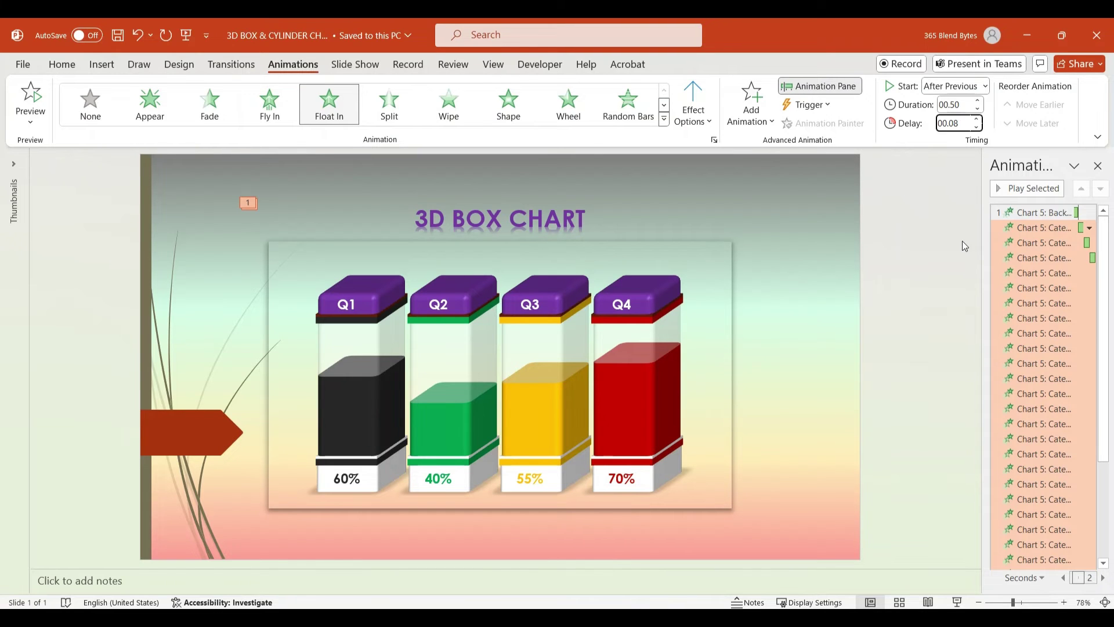
left_click(15, 166)
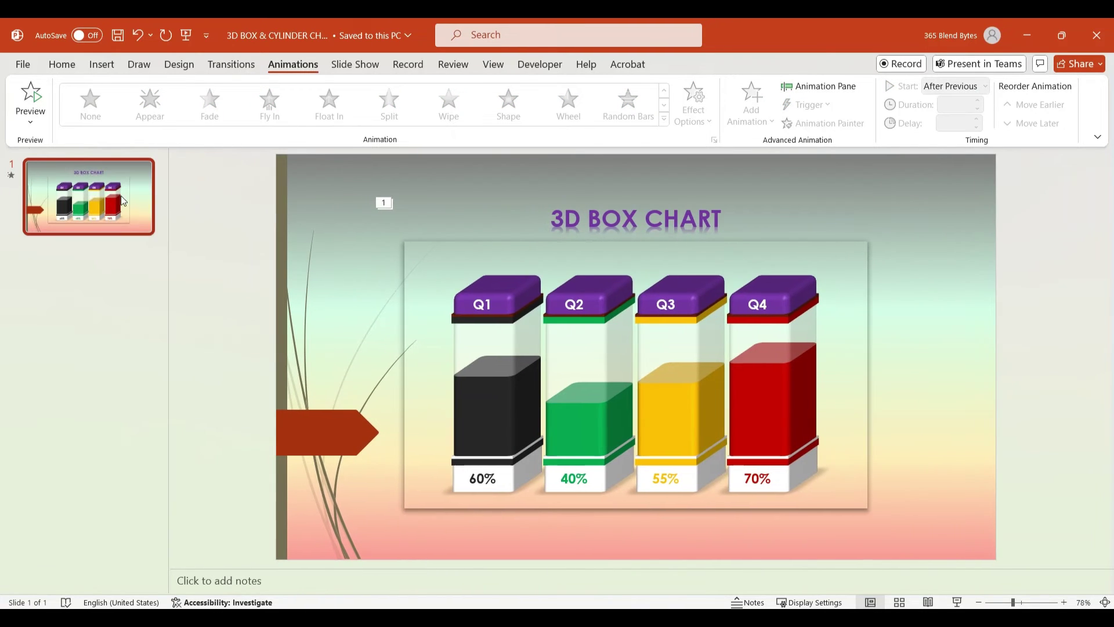
Give the 3D box chart a white fill.
left_click(470, 317)
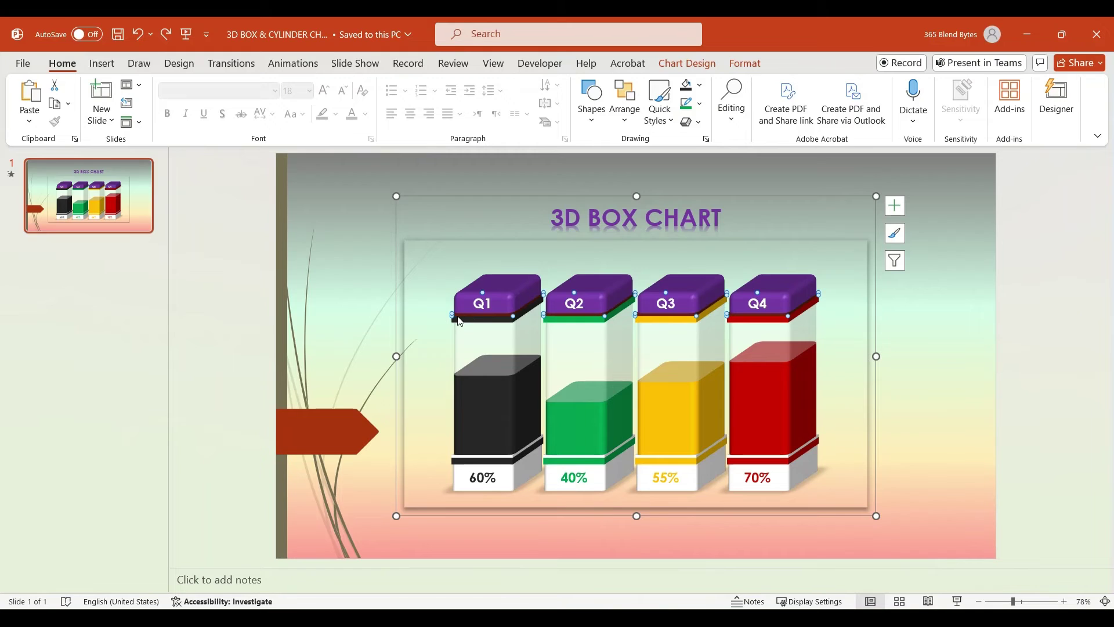
left_click(699, 85)
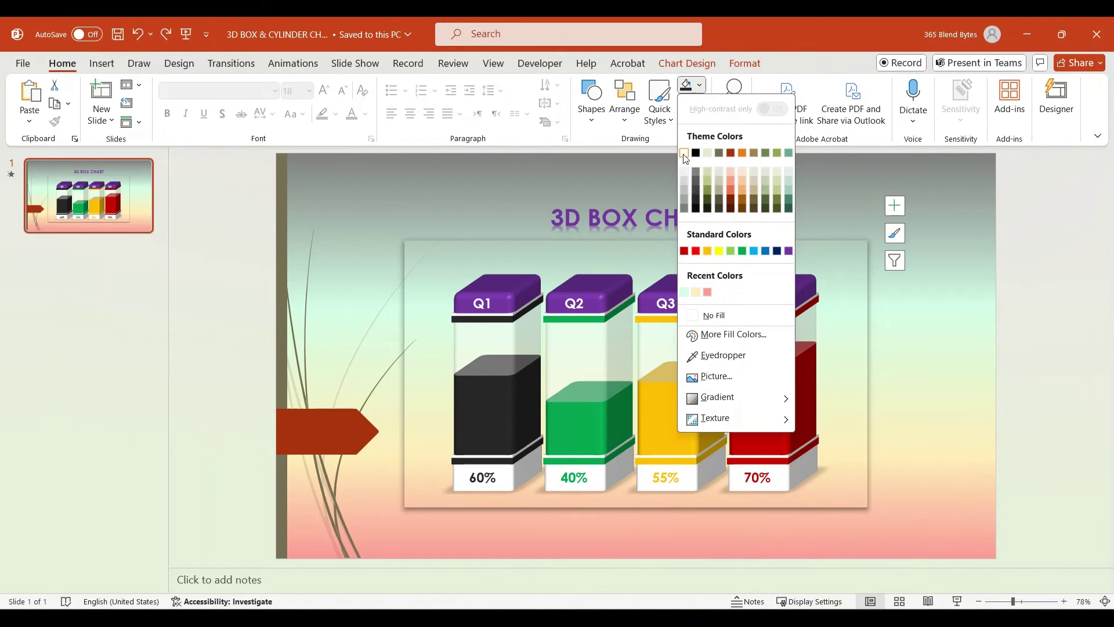
left_click(685, 155)
left_click(924, 381)
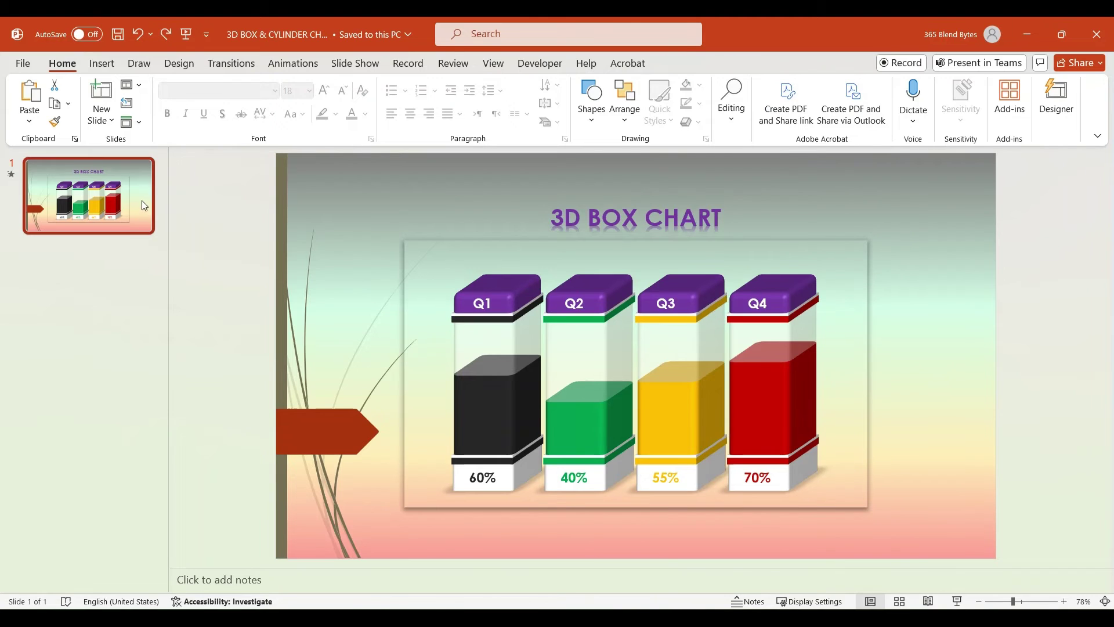
Duplicate slide 1 and select the chart on the new slide.
right_click(134, 185)
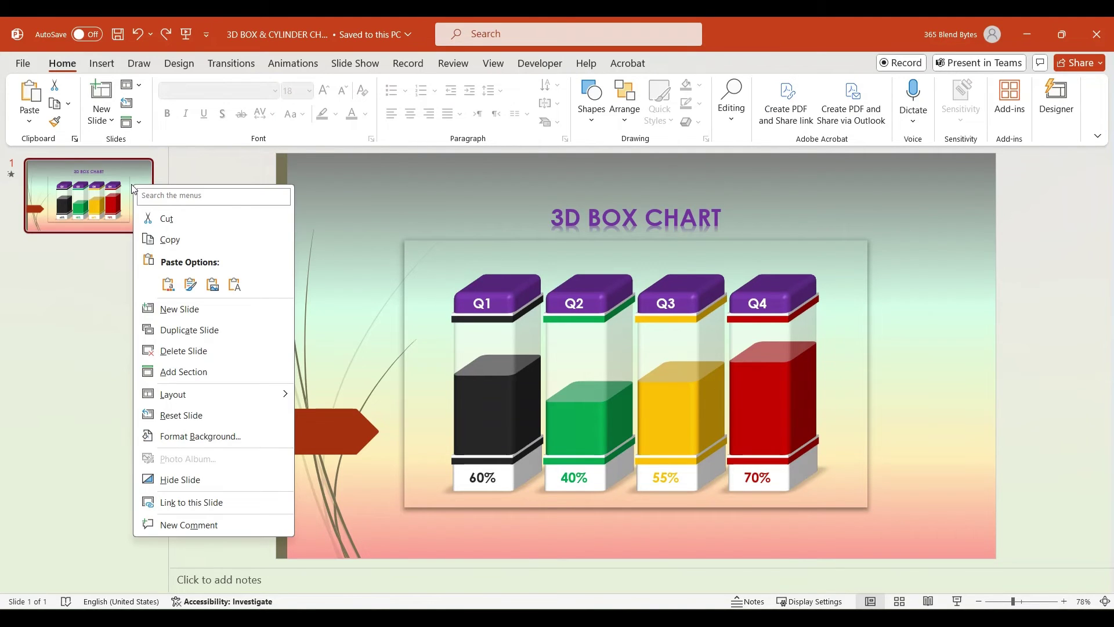
left_click(179, 330)
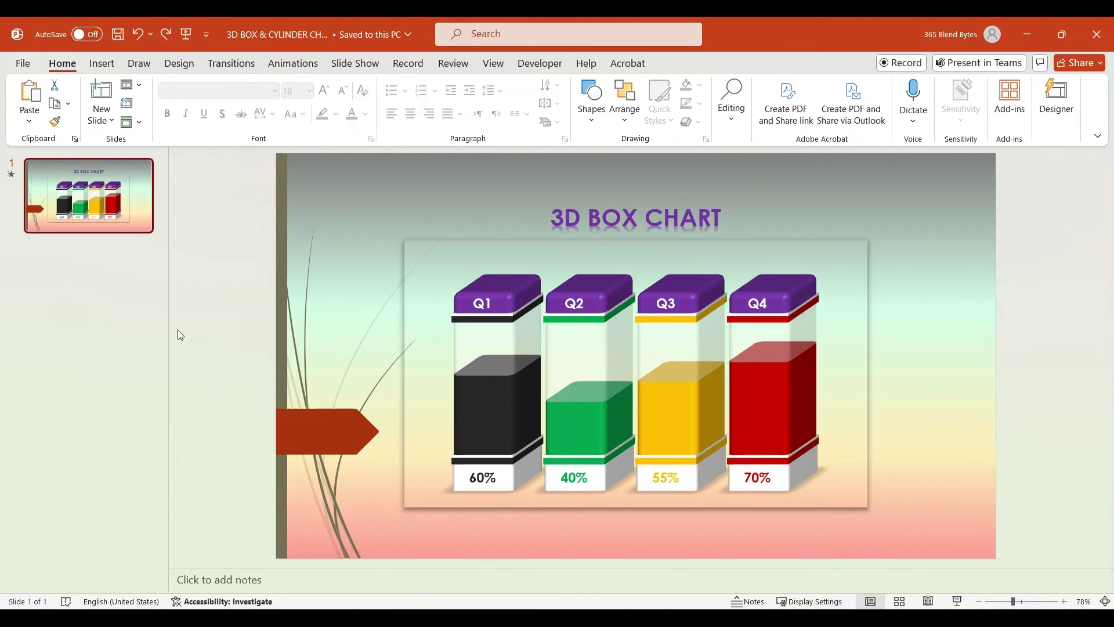
left_click(671, 249)
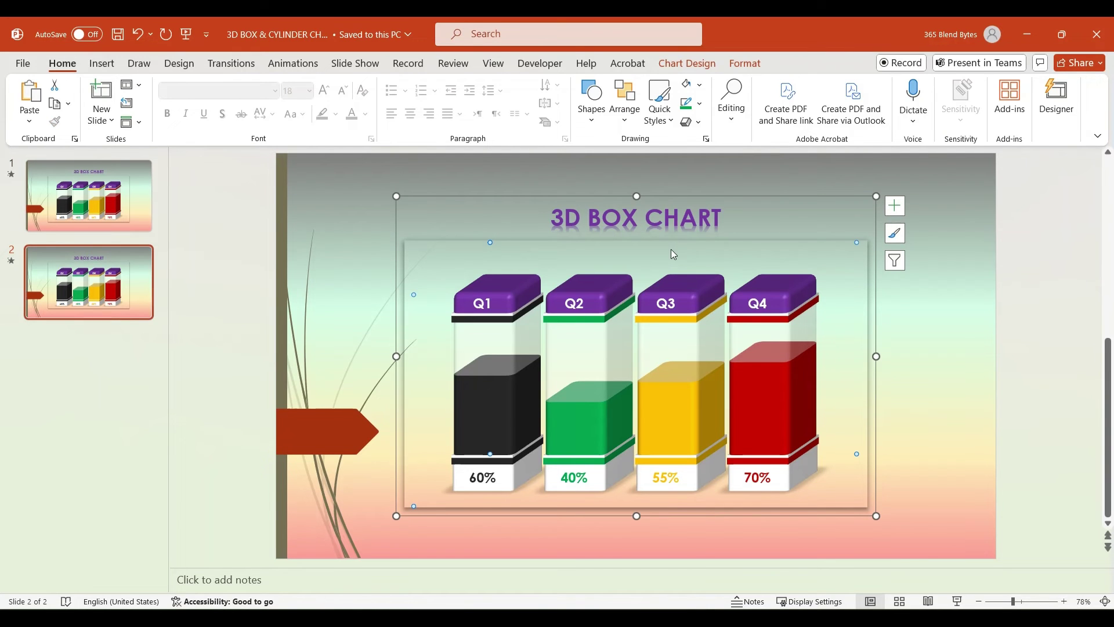
Turn the box columns into cylinders and set the 3-D rotation to X 0°, Y 15°.
double_click(669, 418)
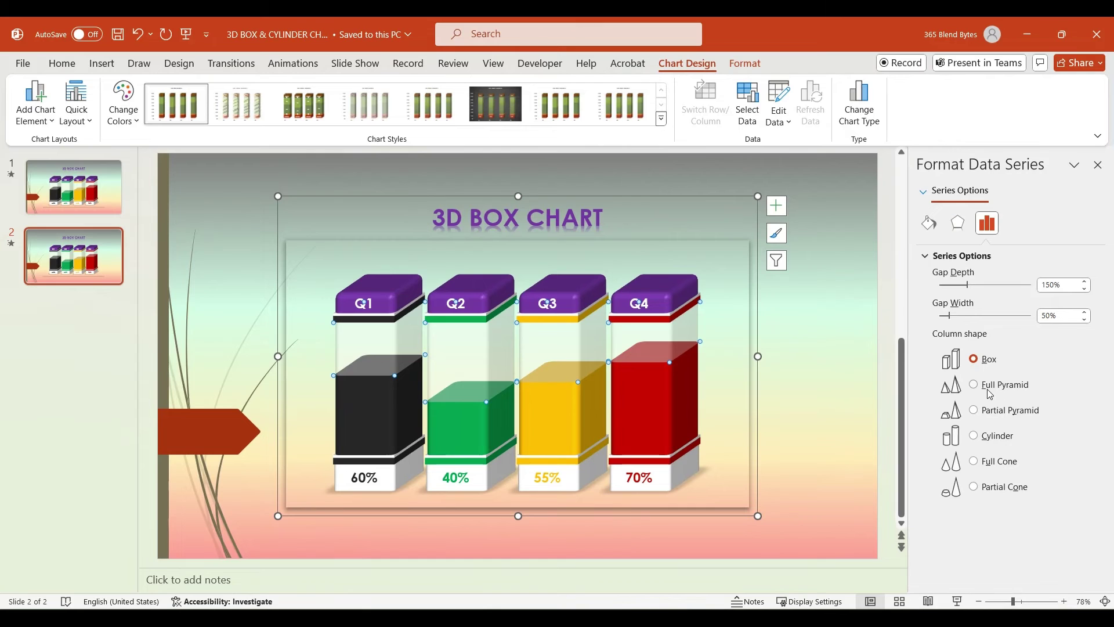
left_click(974, 436)
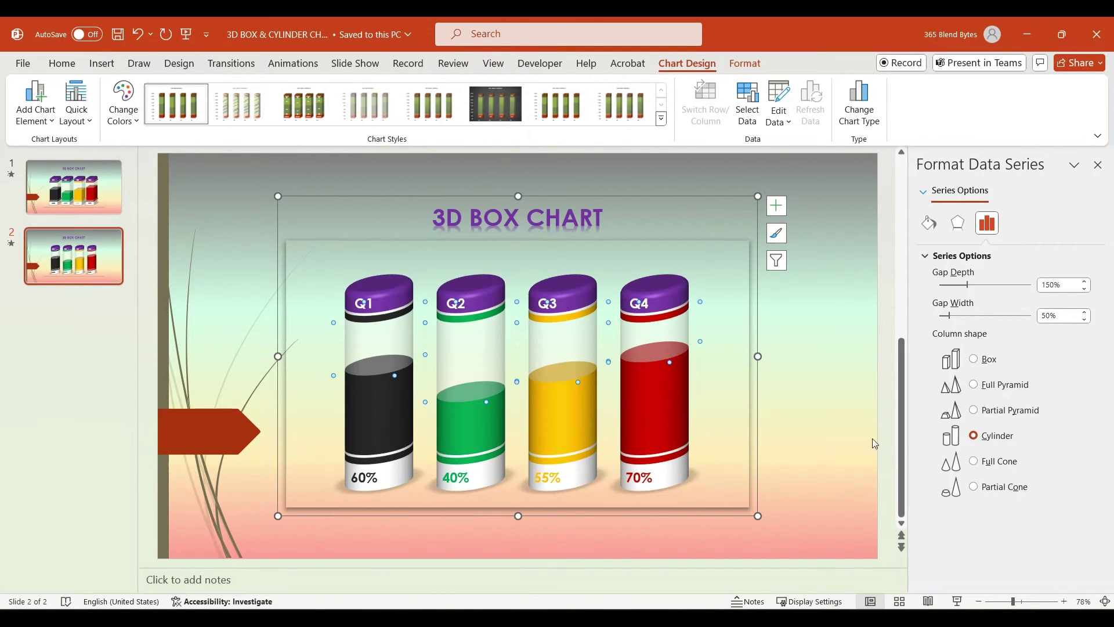
right_click(602, 385)
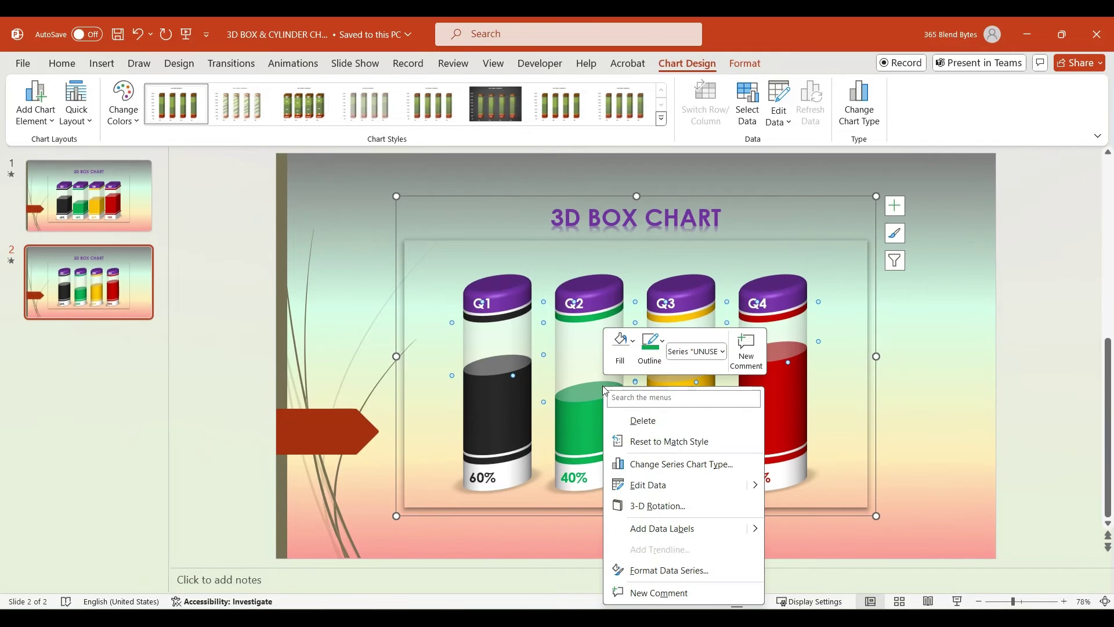
left_click(654, 506)
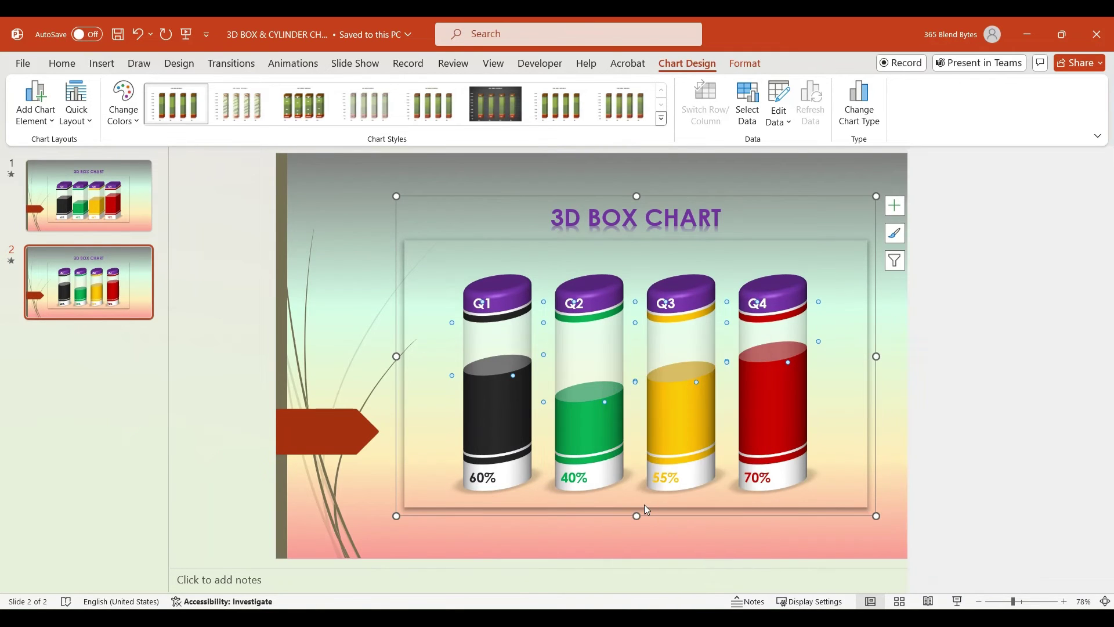
left_click_drag(1007, 389, 994, 385)
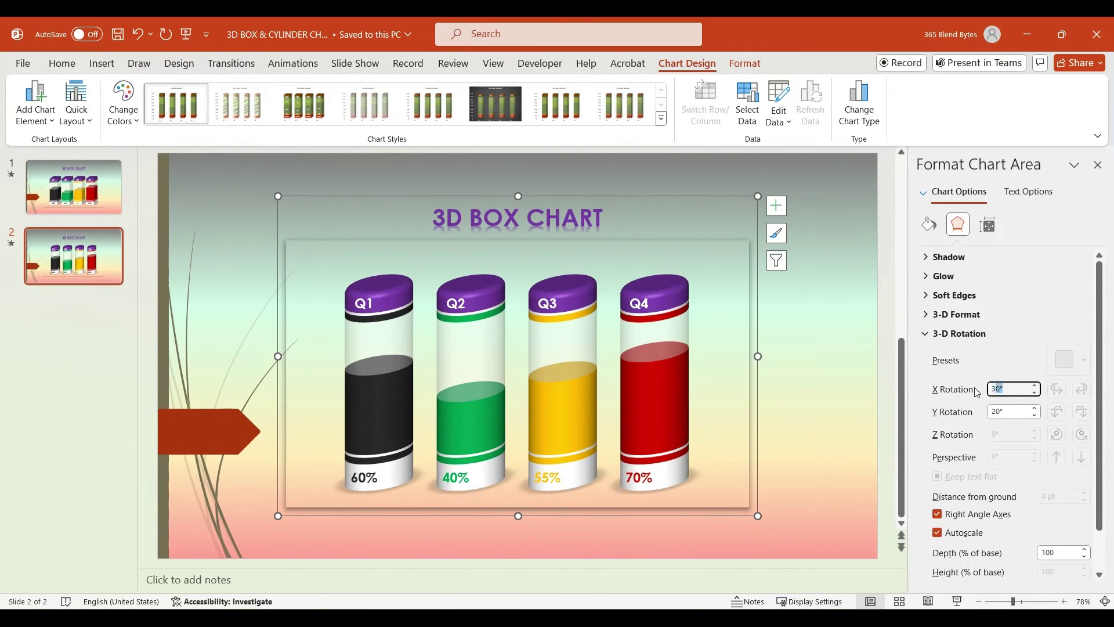
type("0")
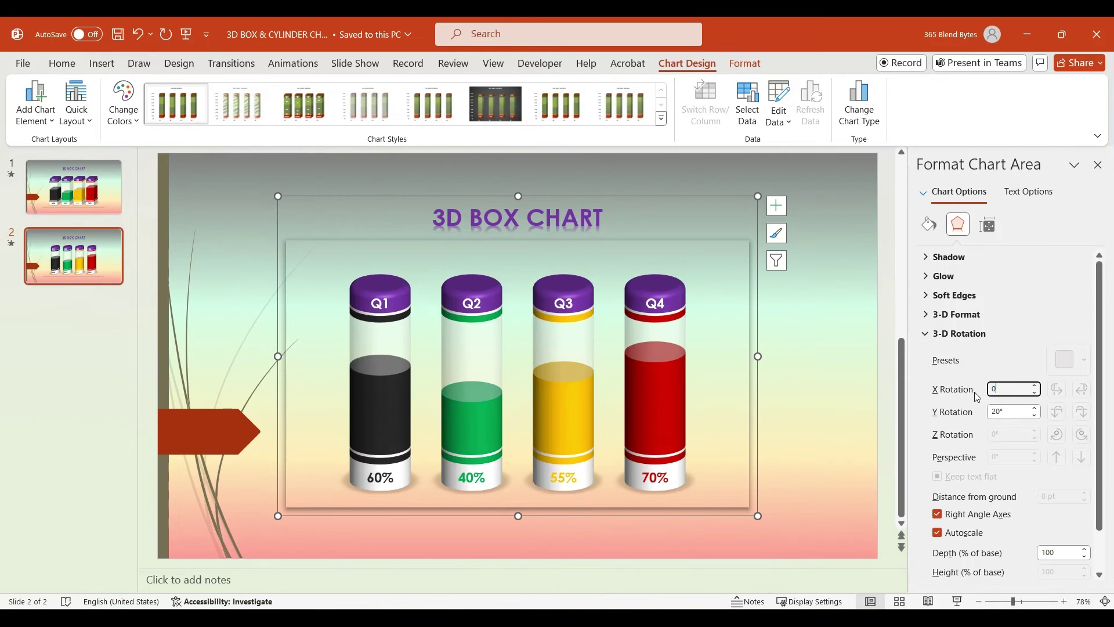
key("Tab")
type("15")
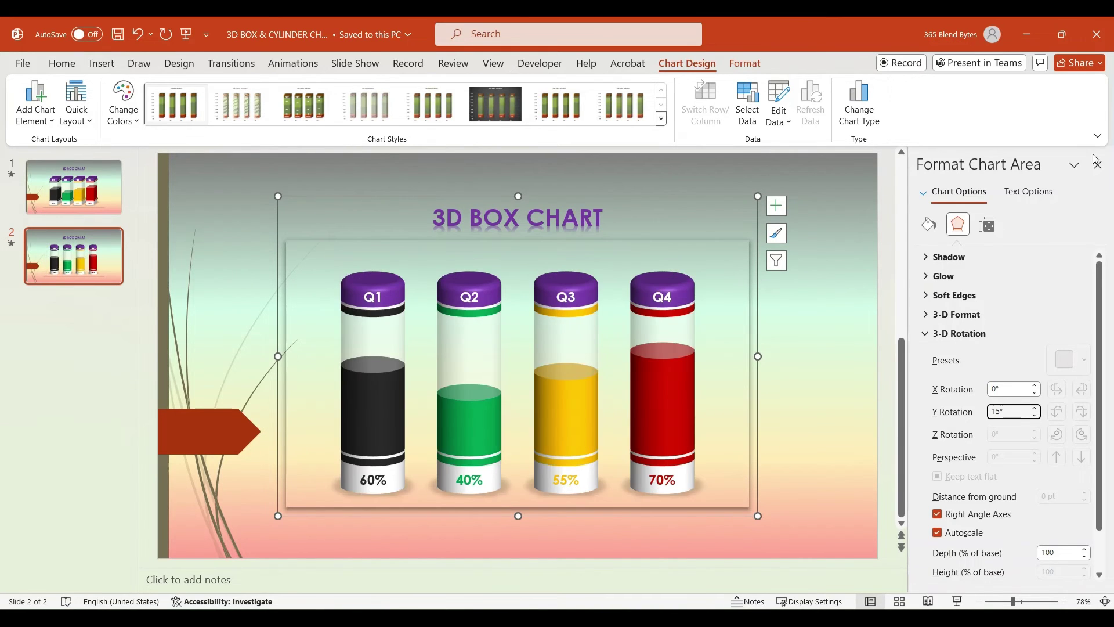
left_click(1097, 165)
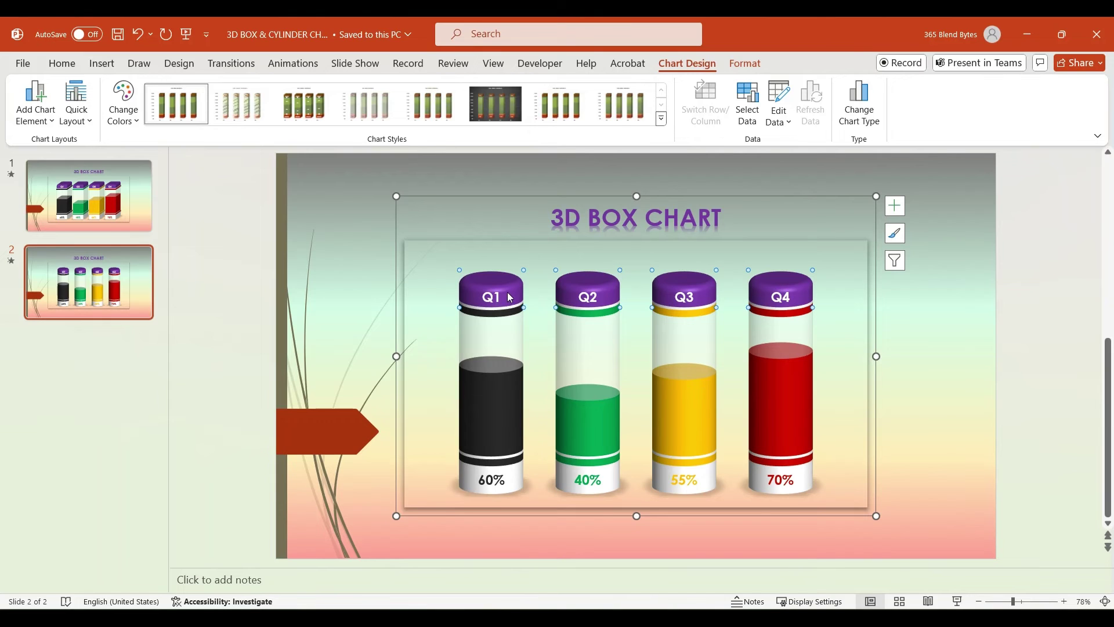
Fill the cylinder lids with green.
right_click(509, 297)
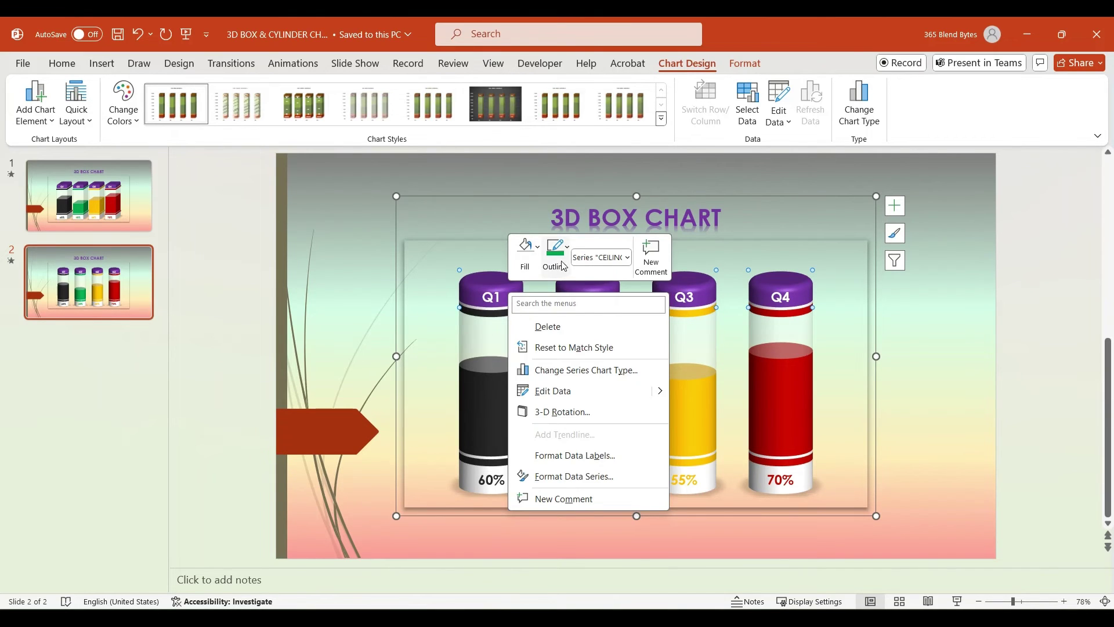
left_click(538, 250)
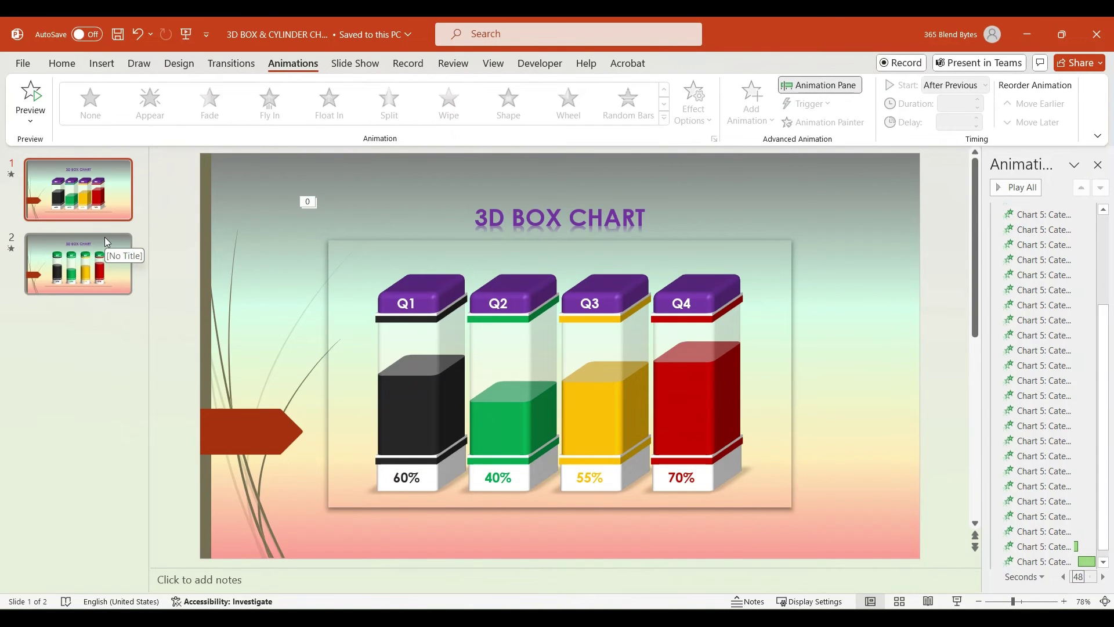
left_click(107, 242)
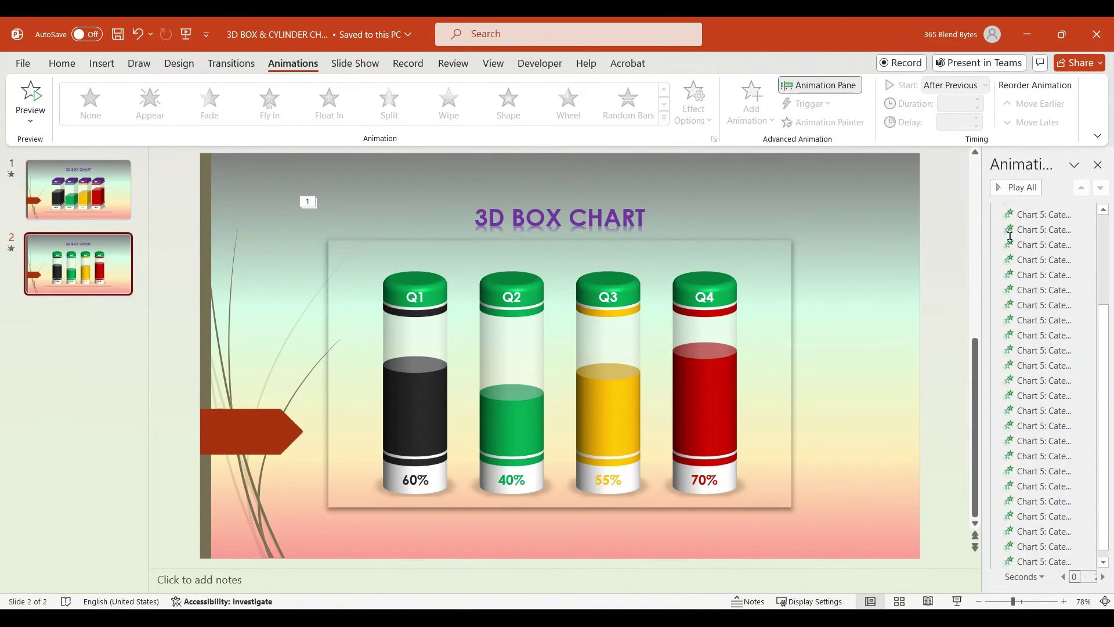
Set the chart's first animation to After Previous, 1.50 s duration, 0.25 s delay.
scroll(1033, 230, "up", 5)
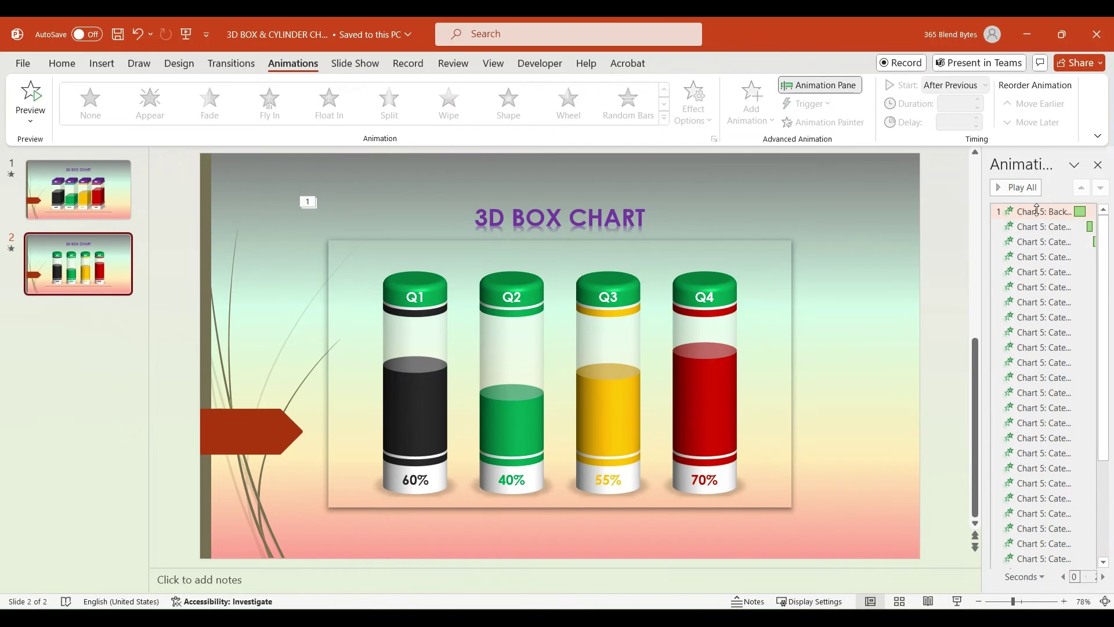
left_click(1037, 211)
left_click(985, 85)
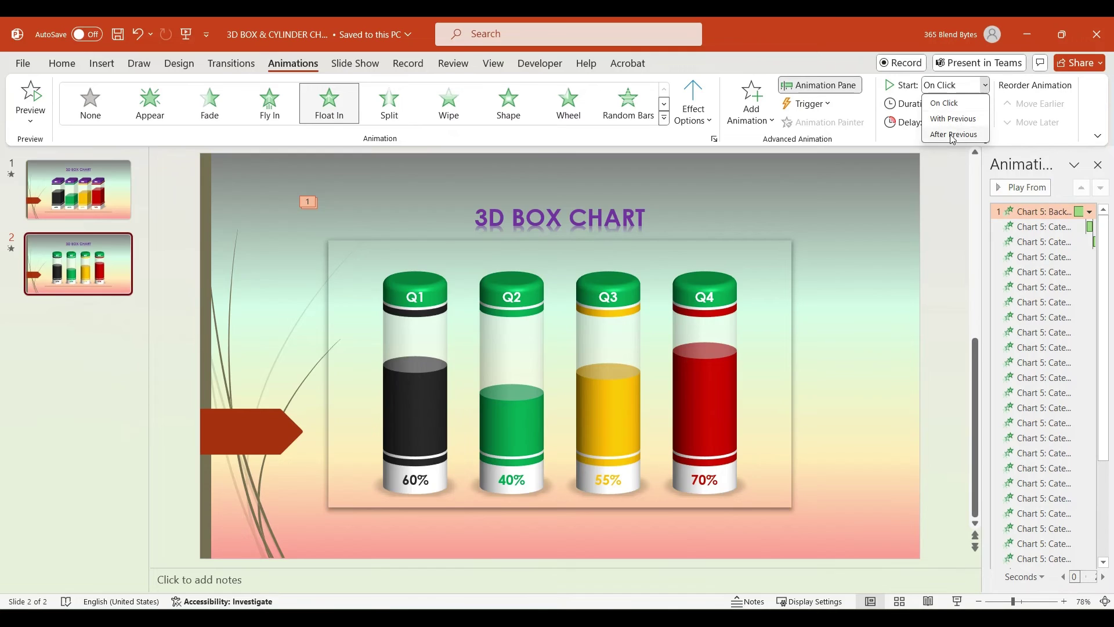
left_click(948, 133)
left_click(977, 100)
left_click(978, 100)
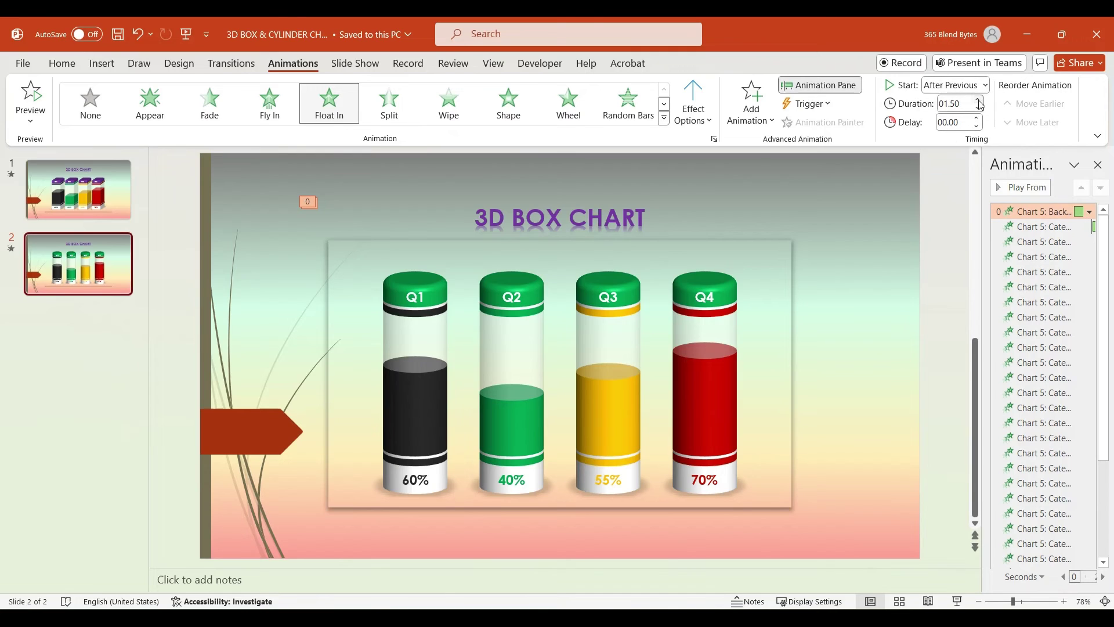
left_click(977, 118)
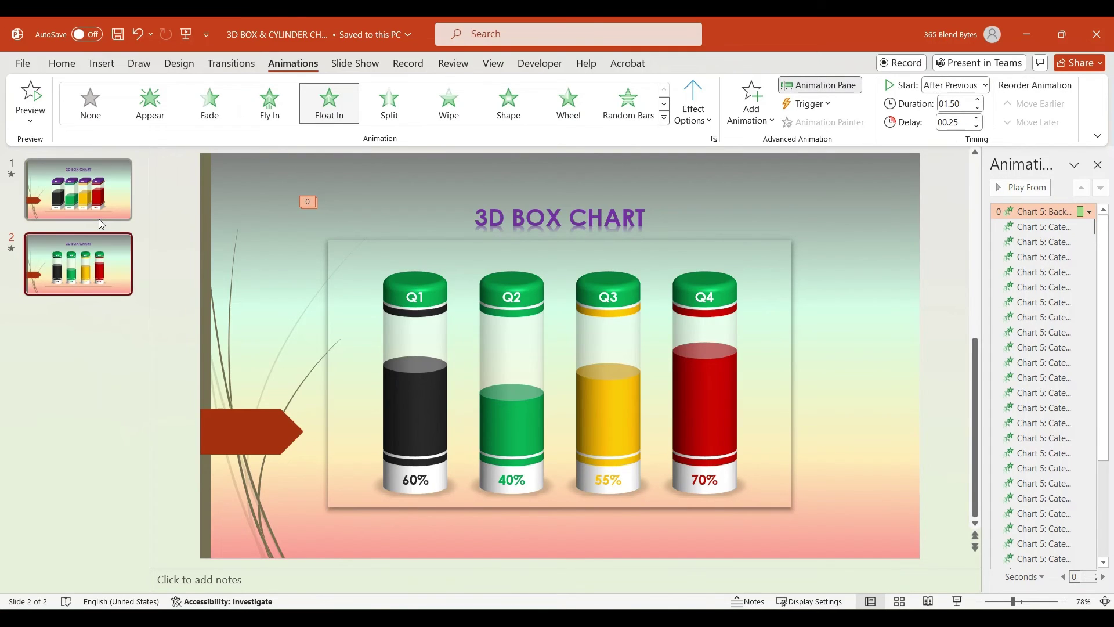
Apply the Vortex transition to slide 2.
left_click(155, 210)
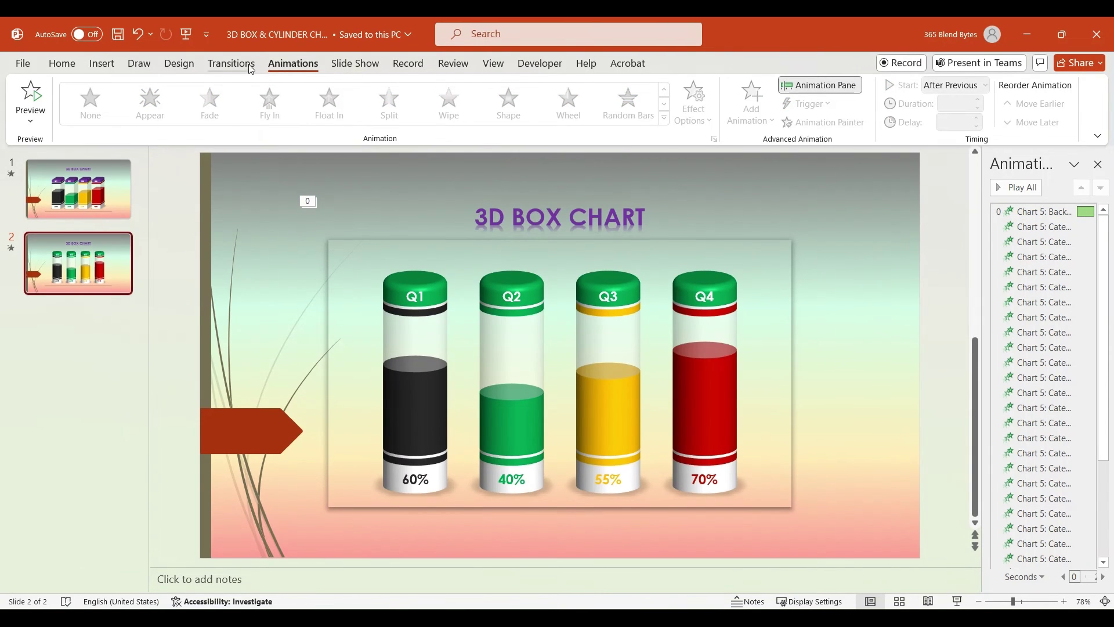
left_click(231, 63)
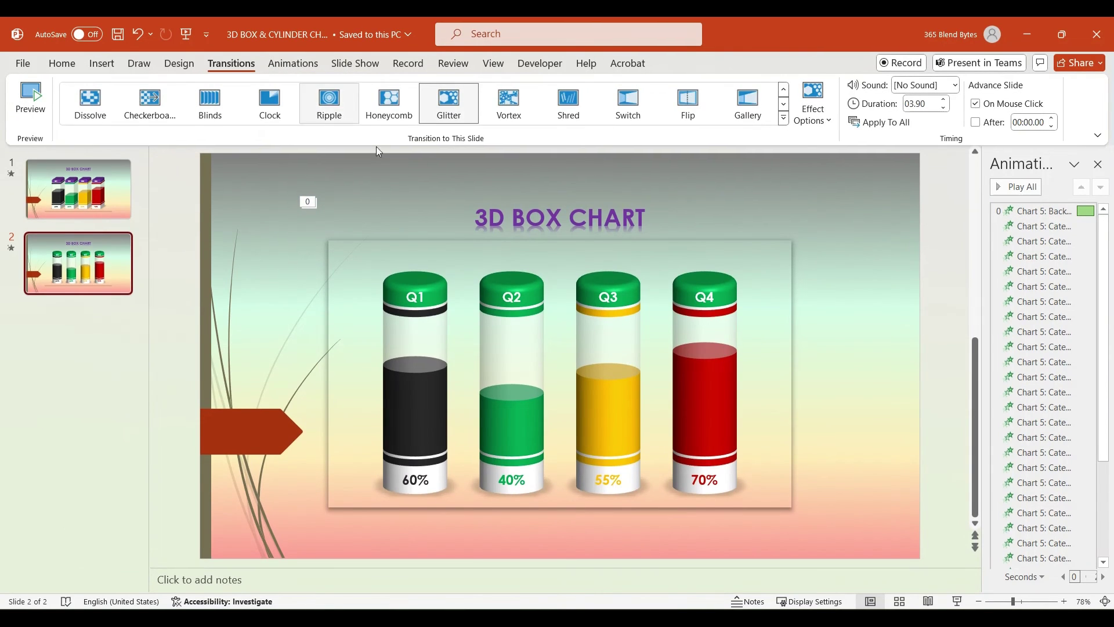
left_click(513, 104)
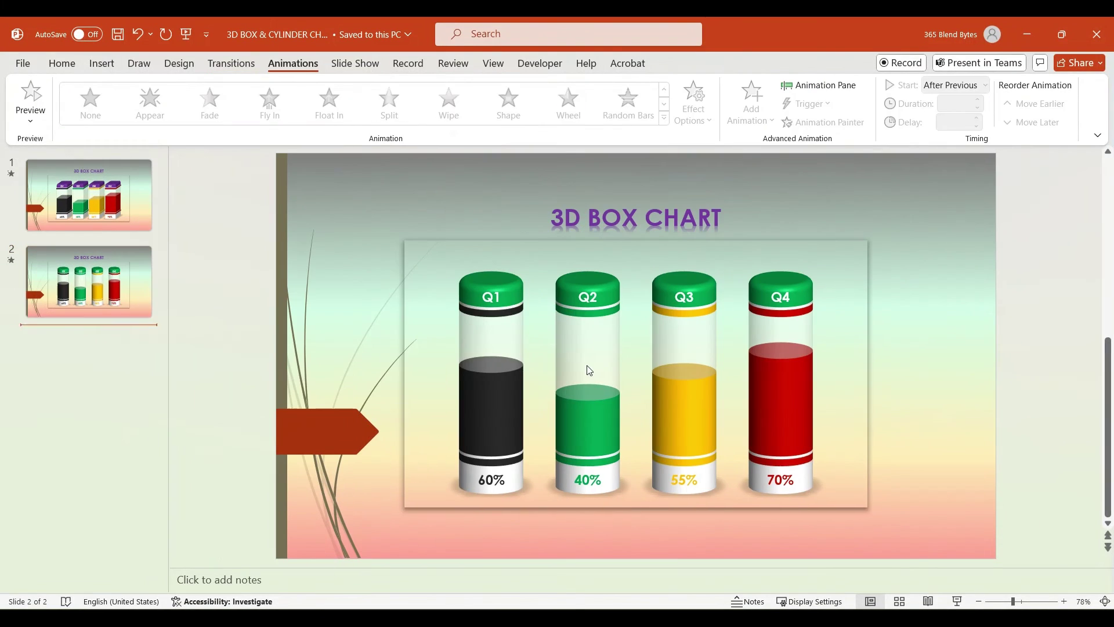
Replace BOX with CYLINDER in the chart title, then select the title text for recolouring.
double_click(588, 369)
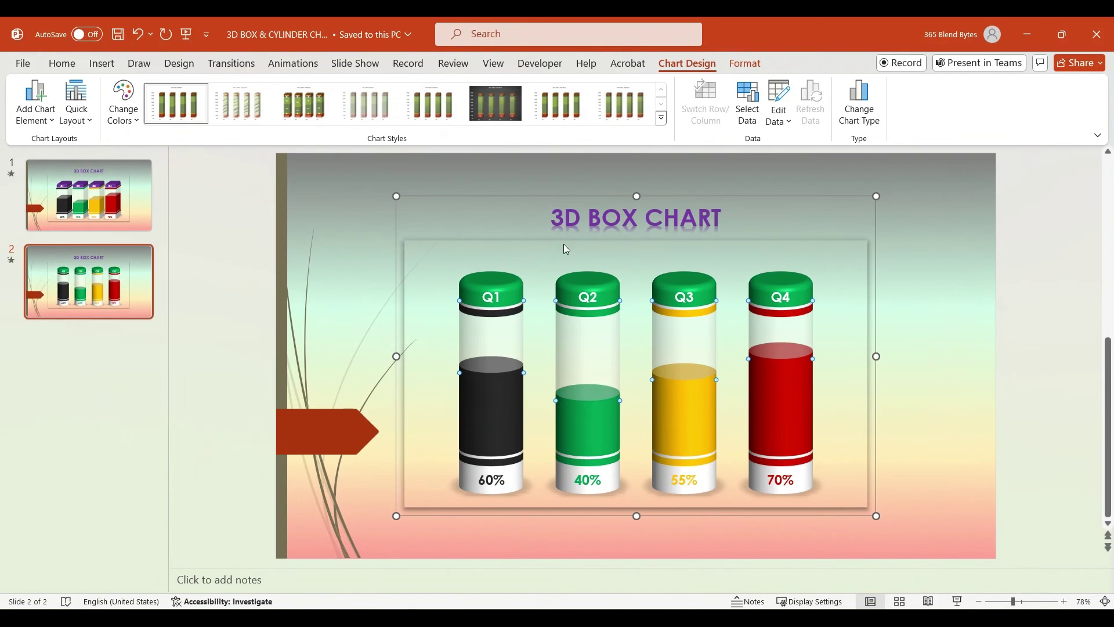
left_click(596, 222)
double_click(635, 213)
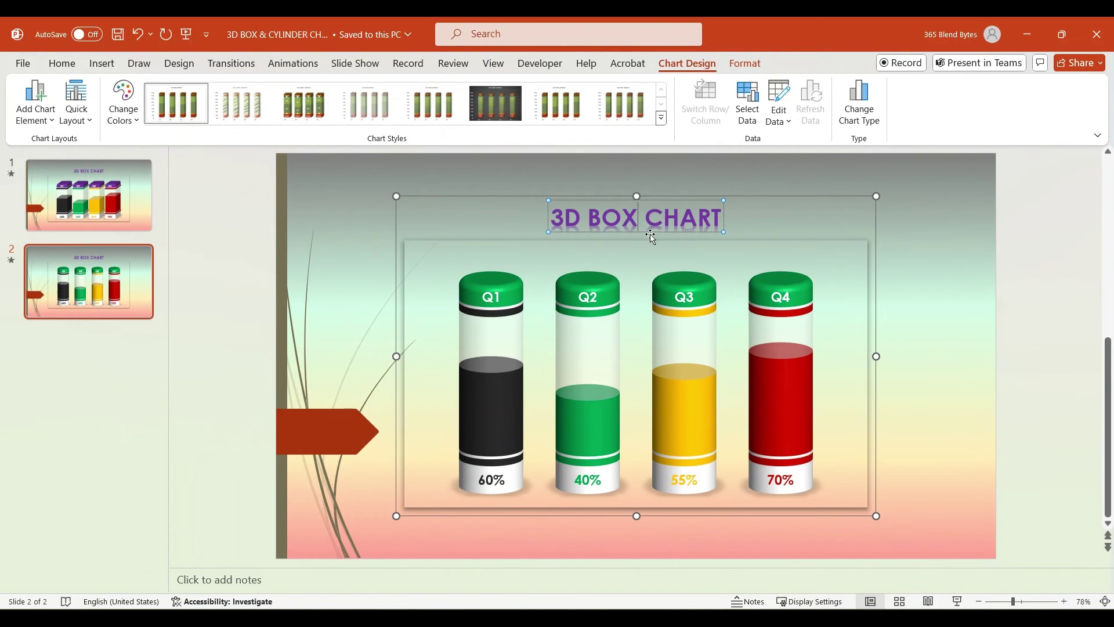
type("CYLINDER")
left_click_drag(521, 218, 756, 218)
left_click(366, 119)
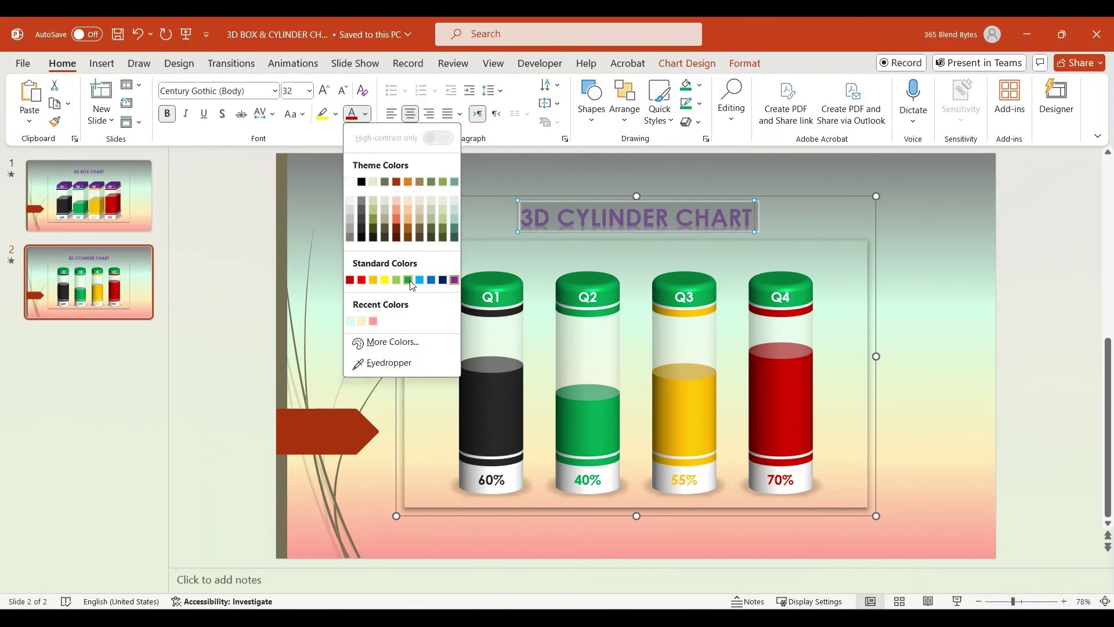